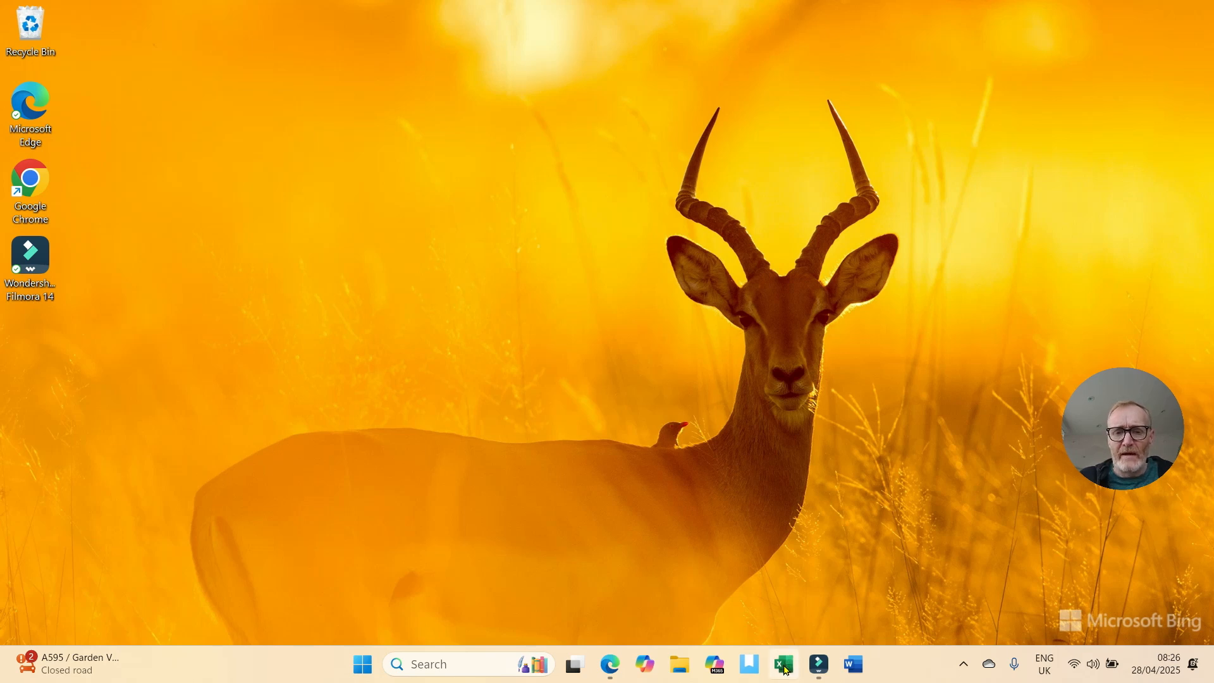
# Step: Launch Excel from the full list of installed apps and create a blank workbook
pyautogui.rightClick(785, 669)
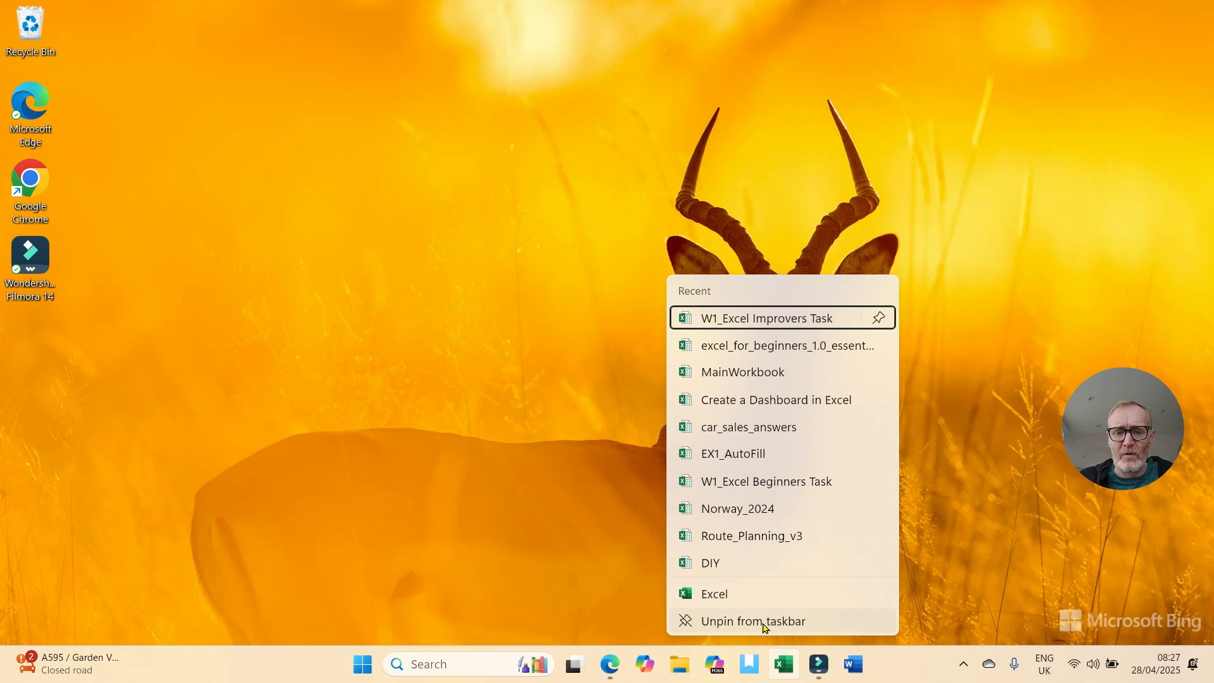
pyautogui.click(504, 540)
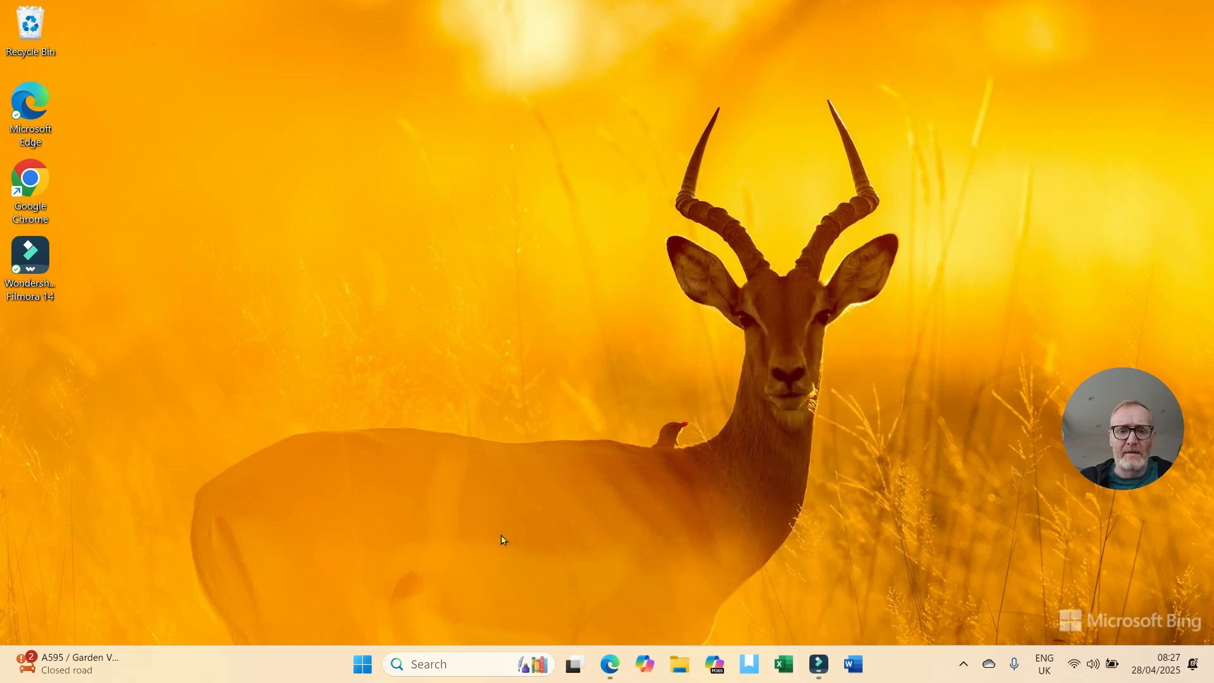
pyautogui.click(363, 666)
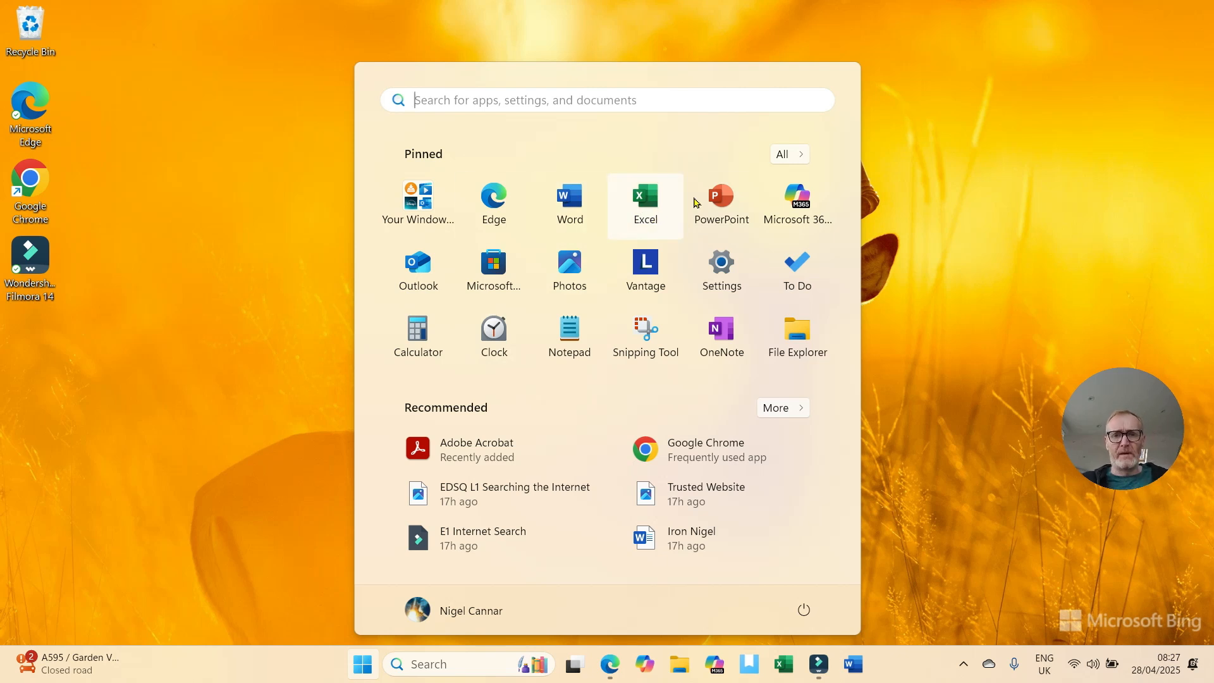
pyautogui.click(797, 155)
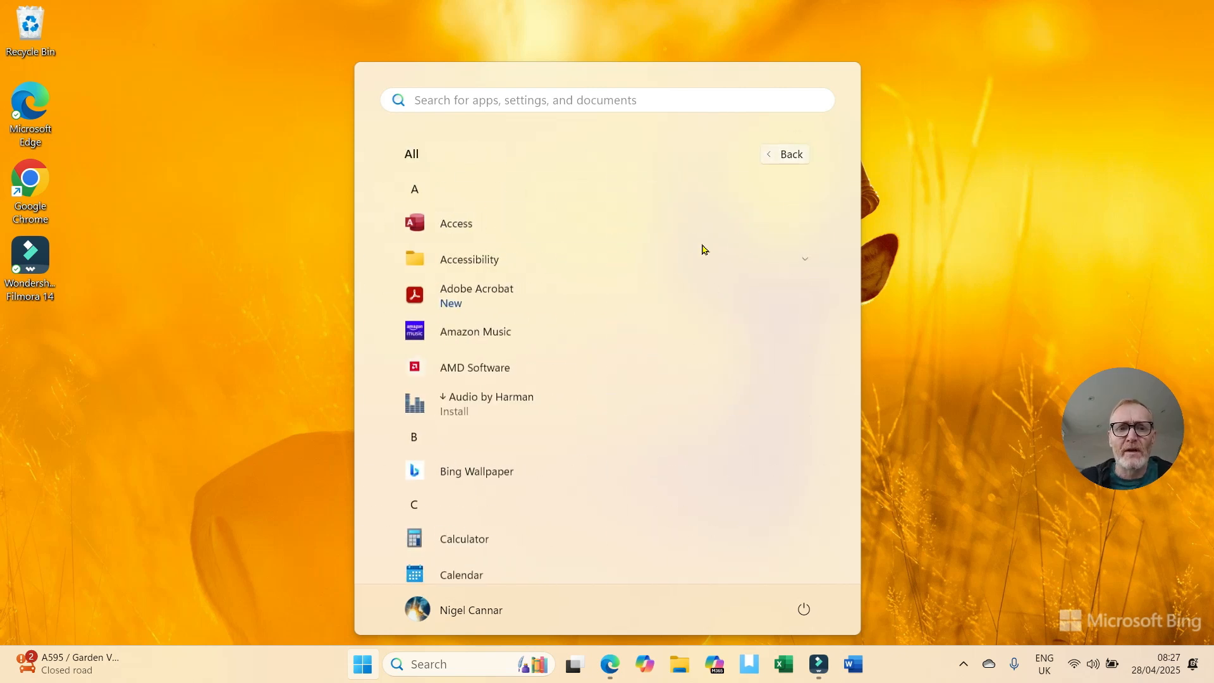
pyautogui.scroll(-2, 661, 311)
pyautogui.scroll(-8, 661, 311)
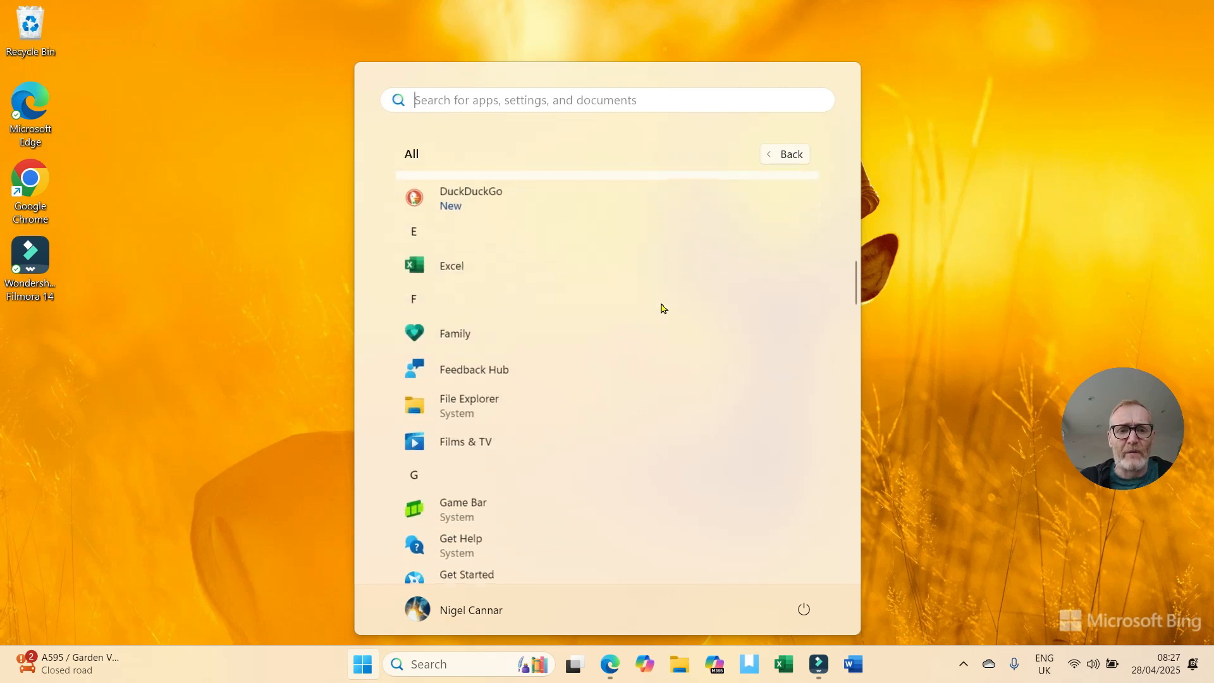
pyautogui.click(435, 246)
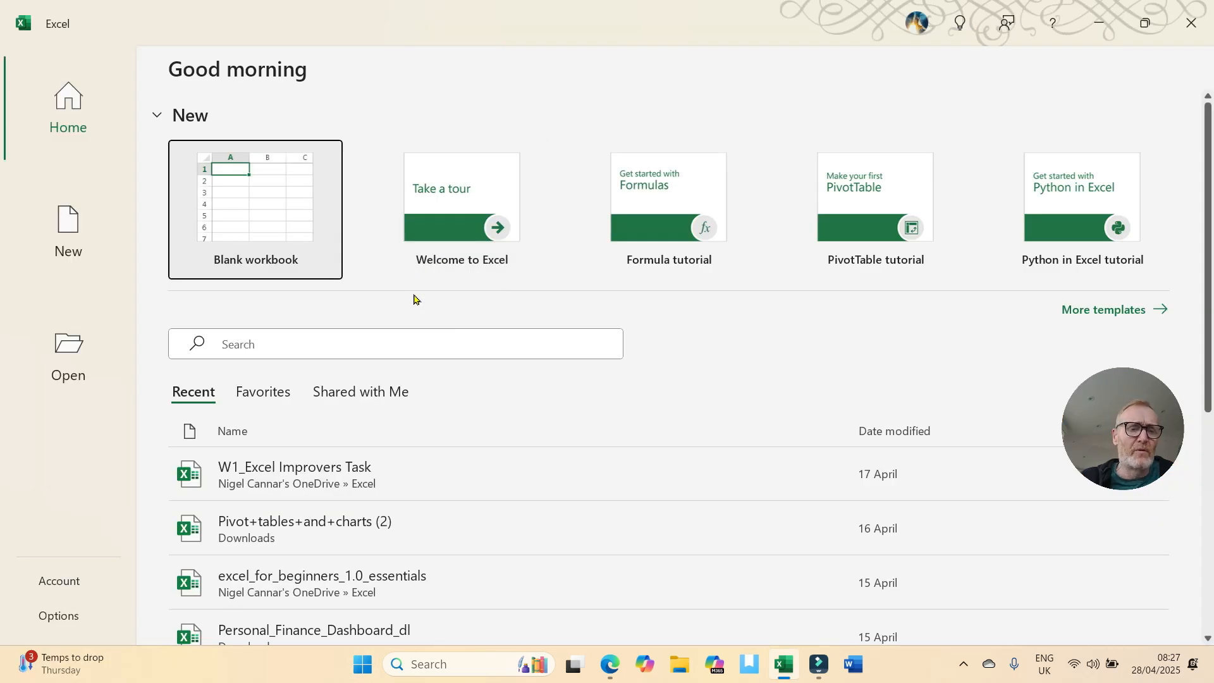
pyautogui.click(264, 221)
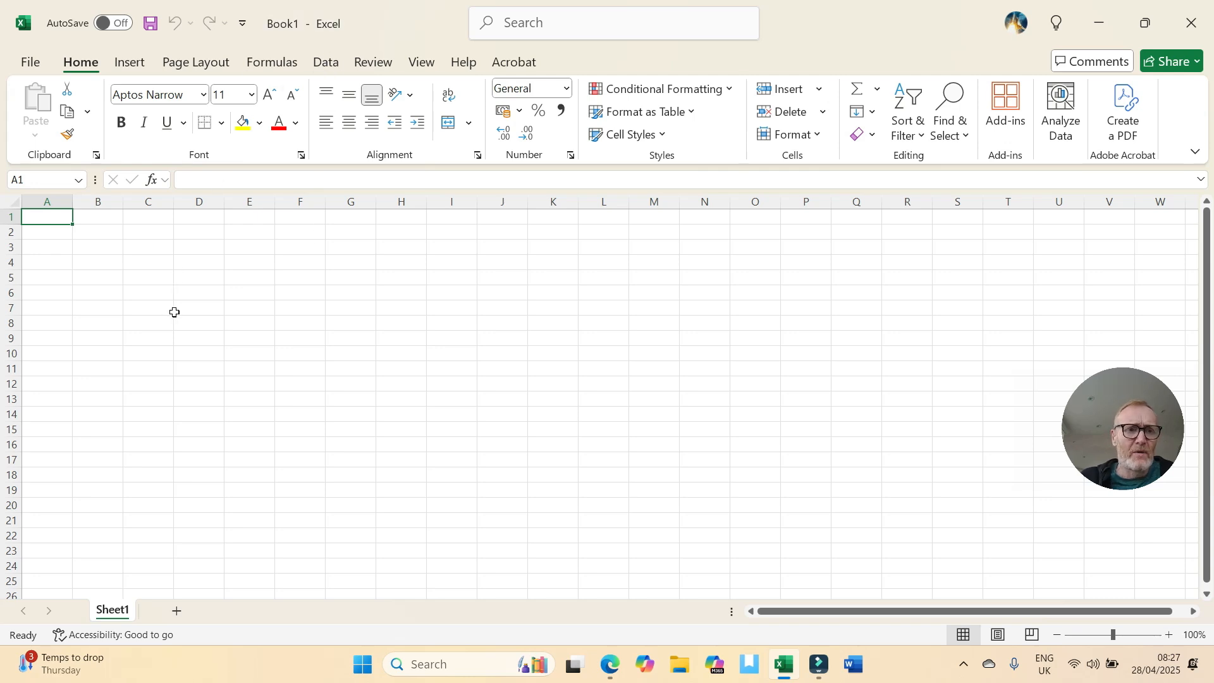
# Step: Start saving the workbook under a new name and browse to the Task 4 folder inside the Digital Skills Level 1 folder
pyautogui.click(31, 62)
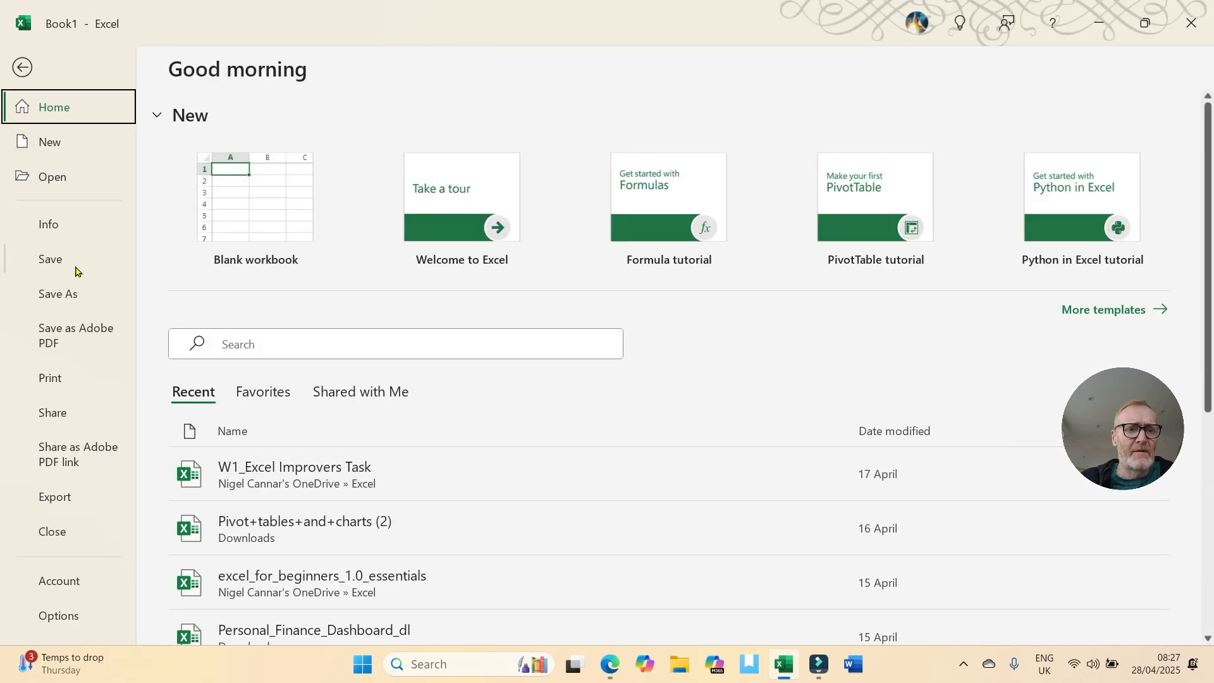
pyautogui.click(72, 296)
pyautogui.click(253, 446)
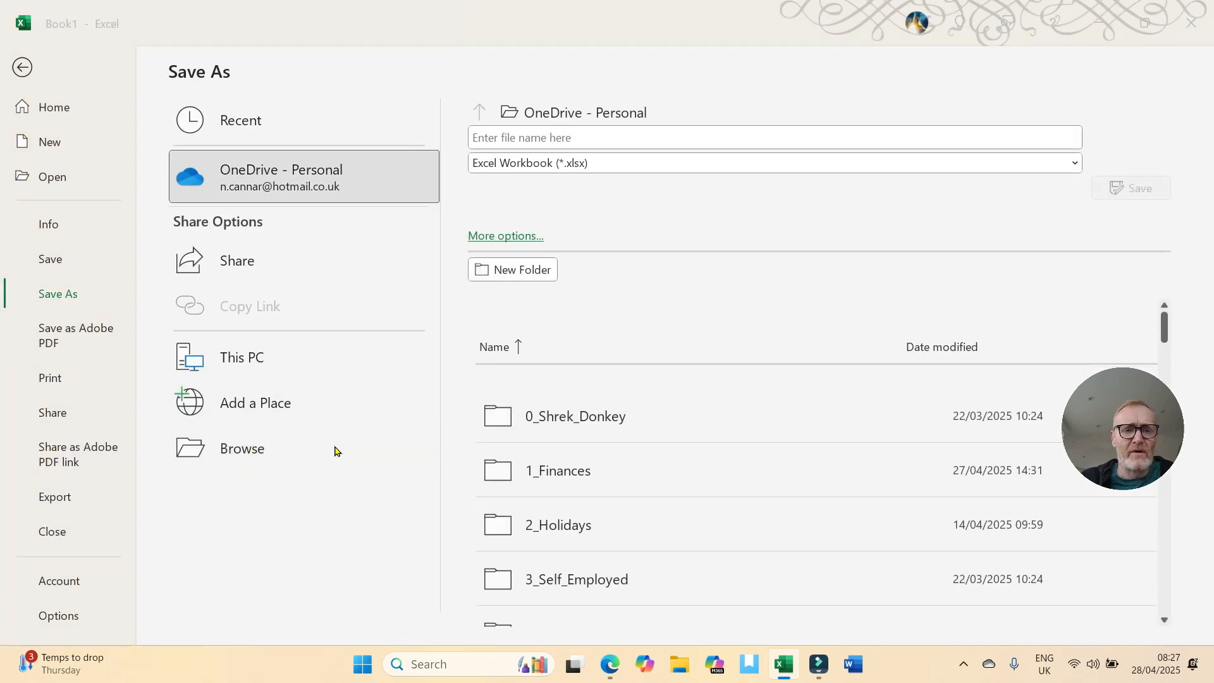
pyautogui.click(278, 130)
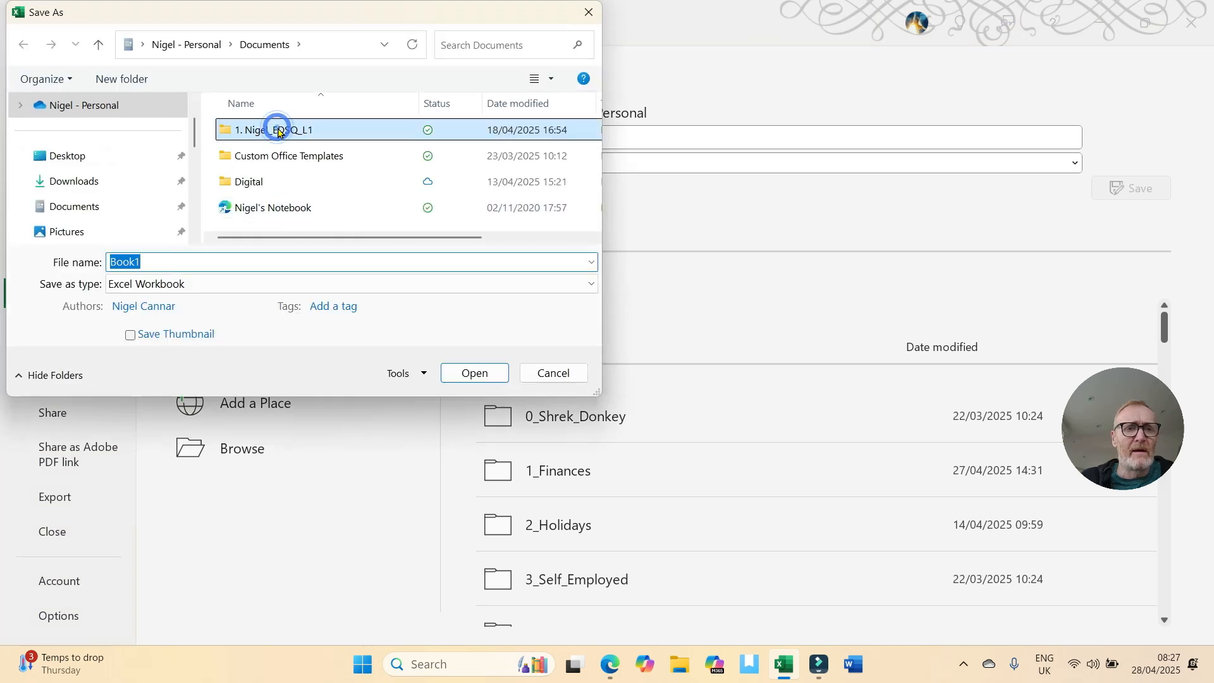
pyautogui.doubleClick(279, 129)
pyautogui.doubleClick(278, 130)
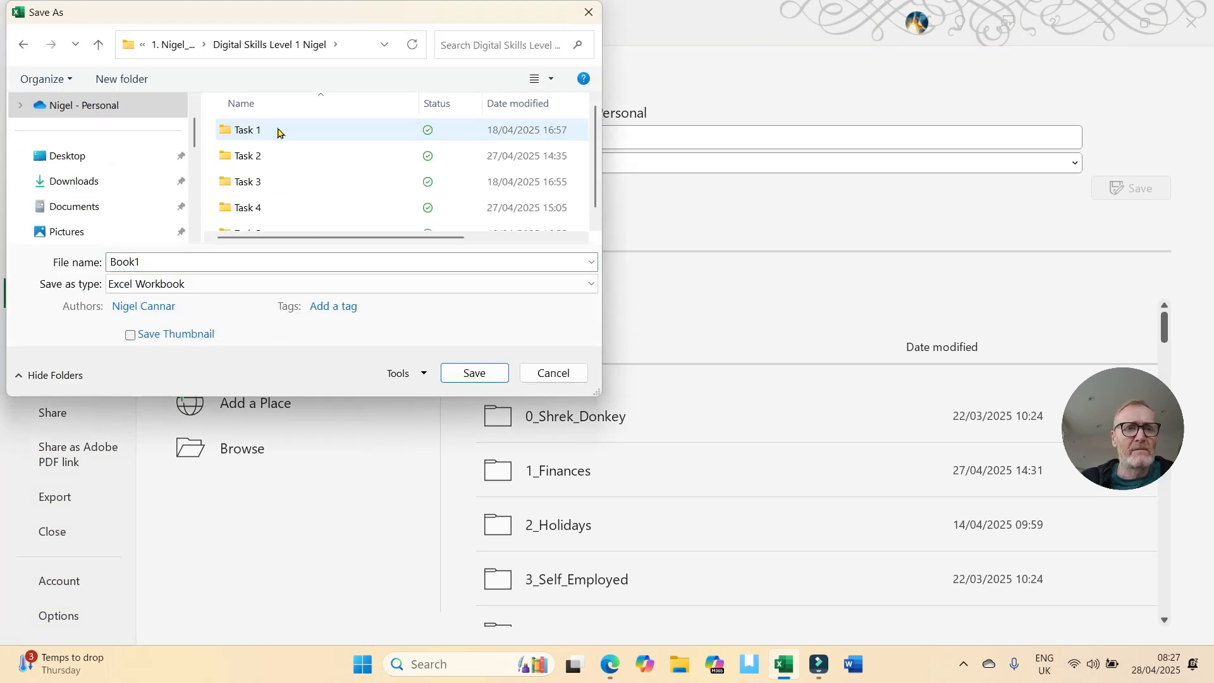
pyautogui.scroll(-1, 272, 193)
pyautogui.click(249, 196)
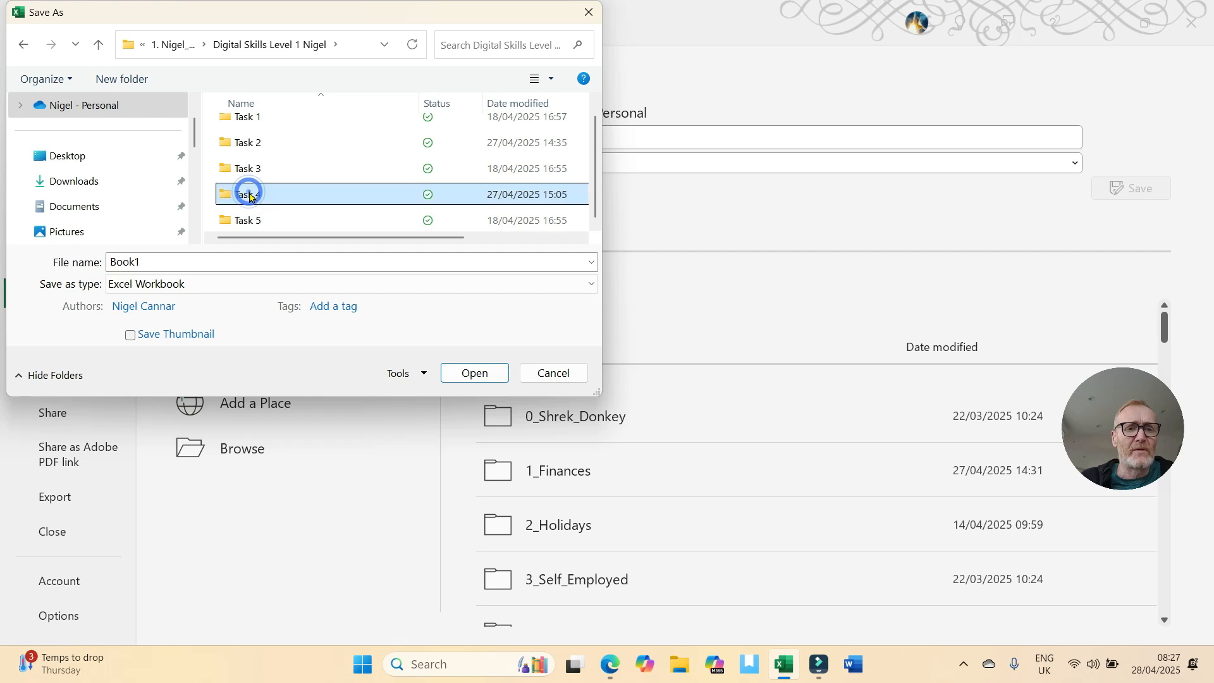
pyautogui.doubleClick(250, 196)
# Step: Save the workbook as "Intro WB" and dismiss the version history tip
pyautogui.doubleClick(211, 261)
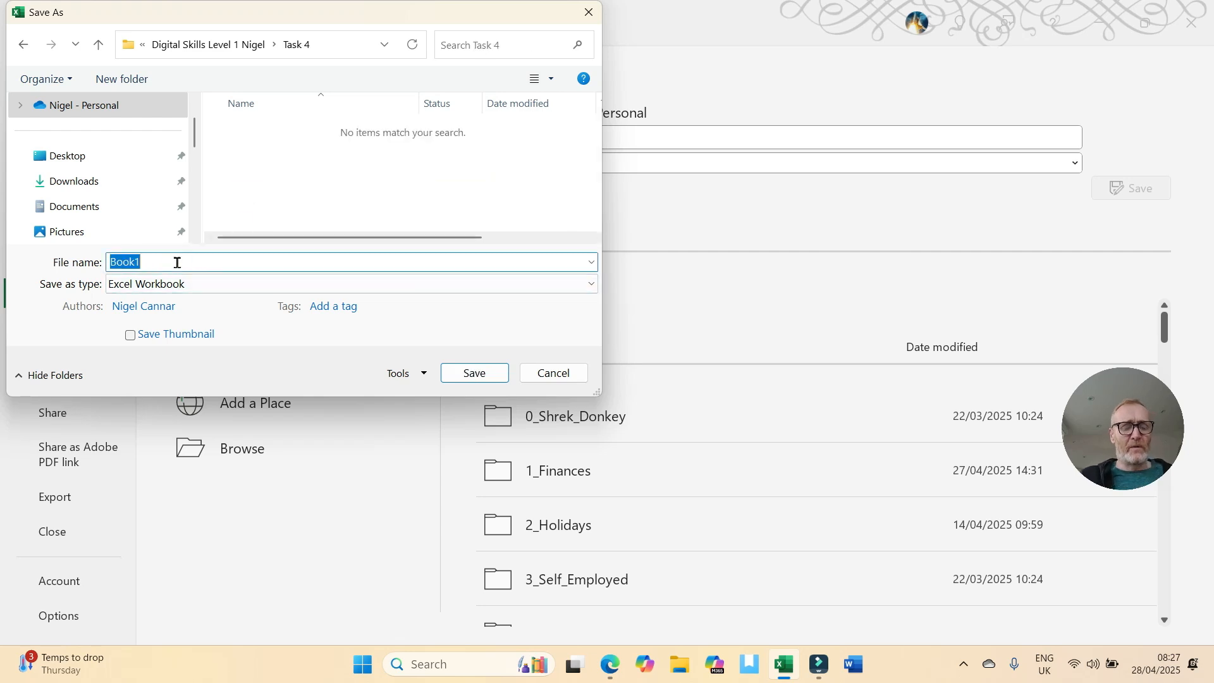
pyautogui.write('Intro WB')
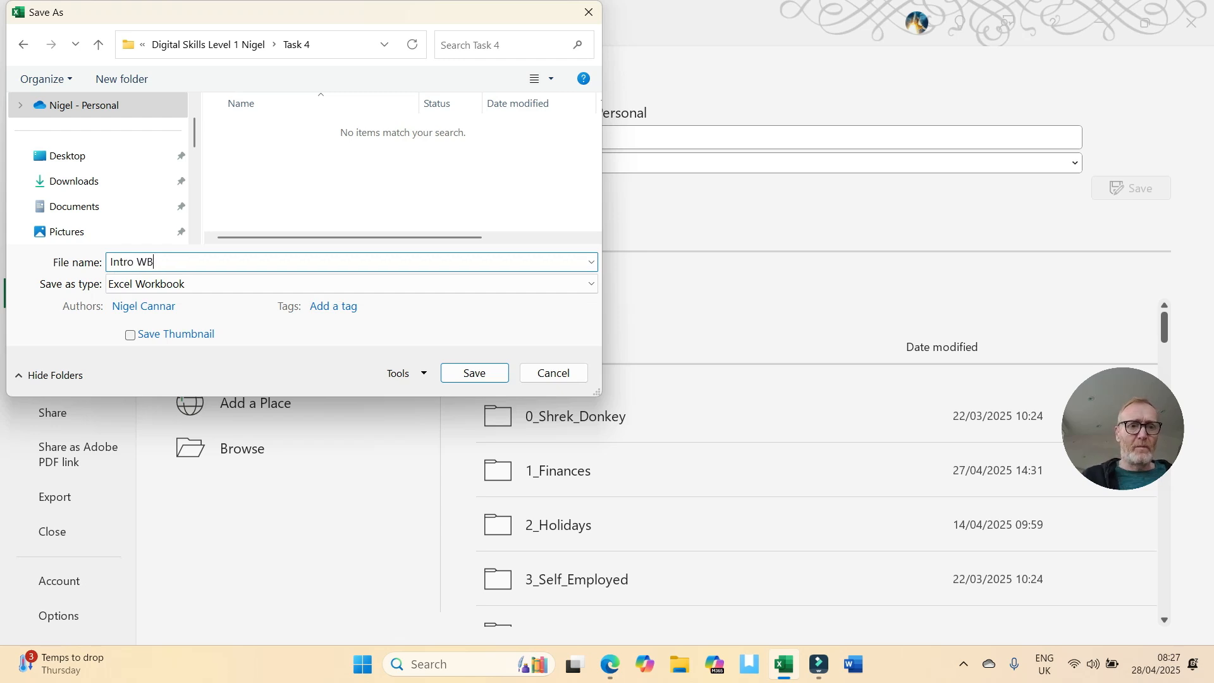
pyautogui.click(472, 373)
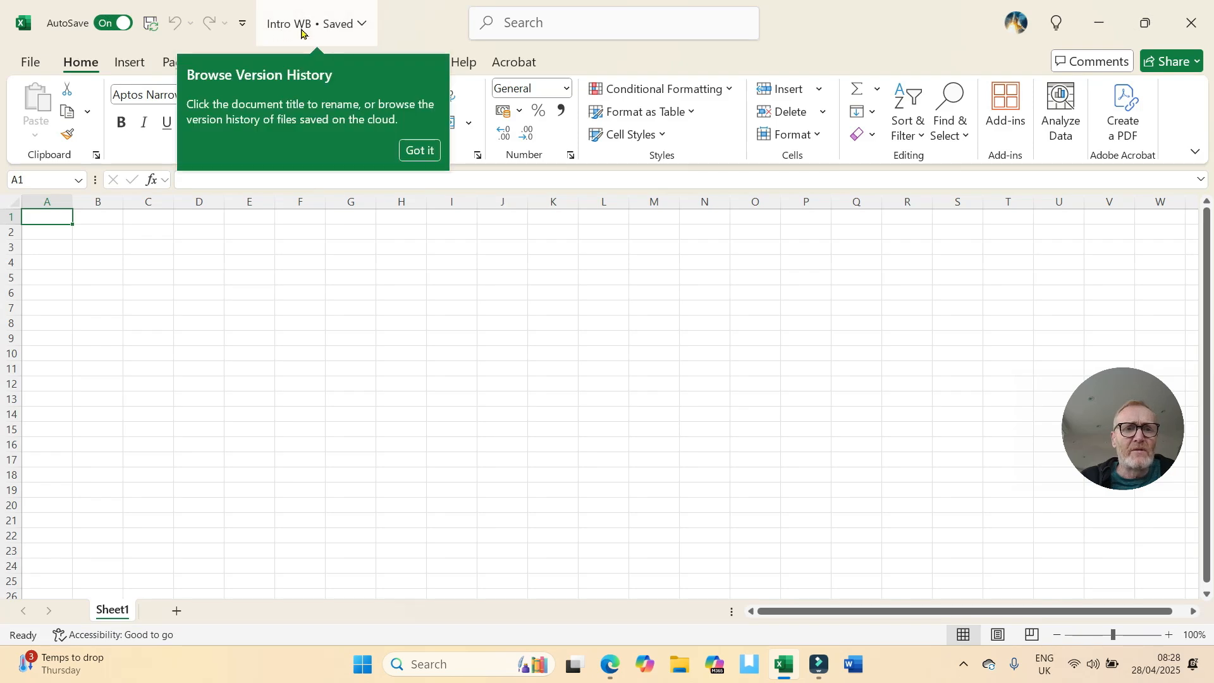
pyautogui.click(420, 151)
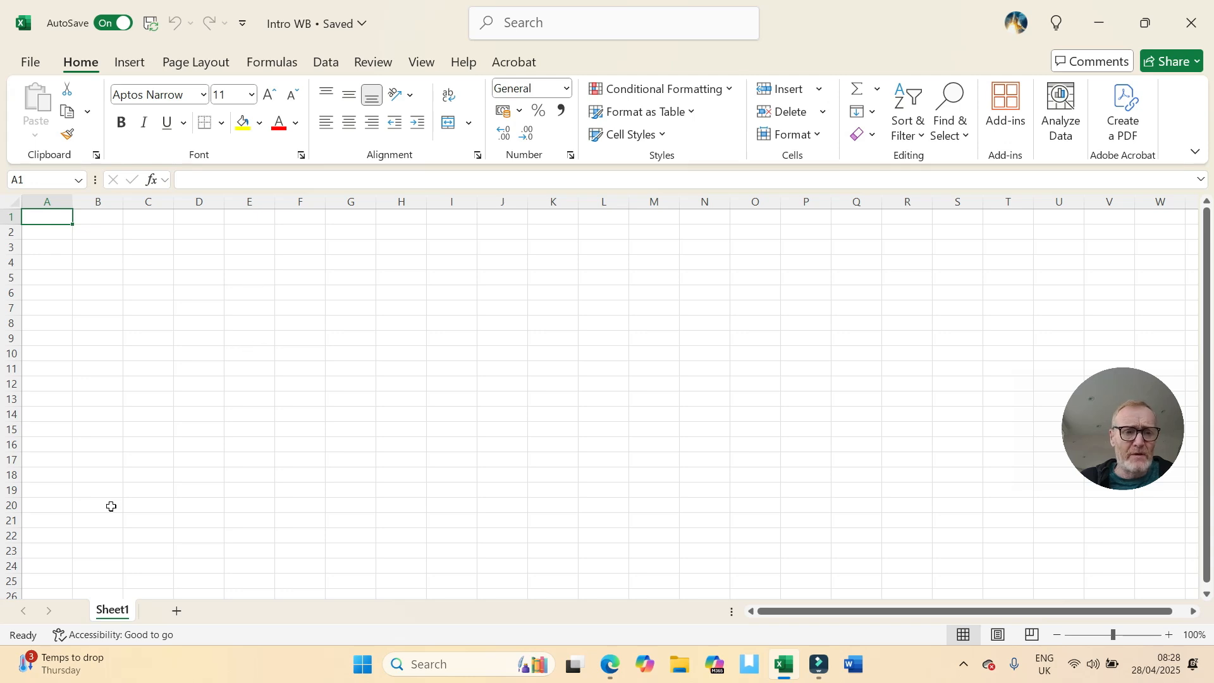
# Step: Rename the Sheet1 worksheet as "Intro"
pyautogui.doubleClick(112, 611)
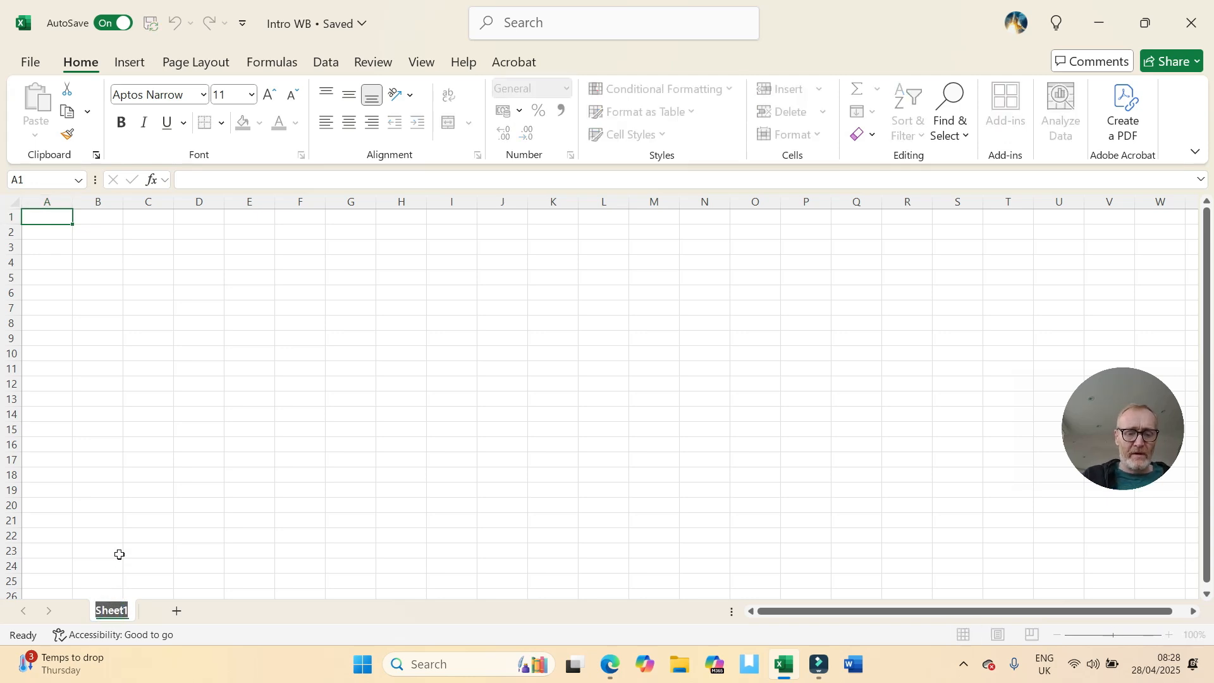
pyautogui.write('INtro')
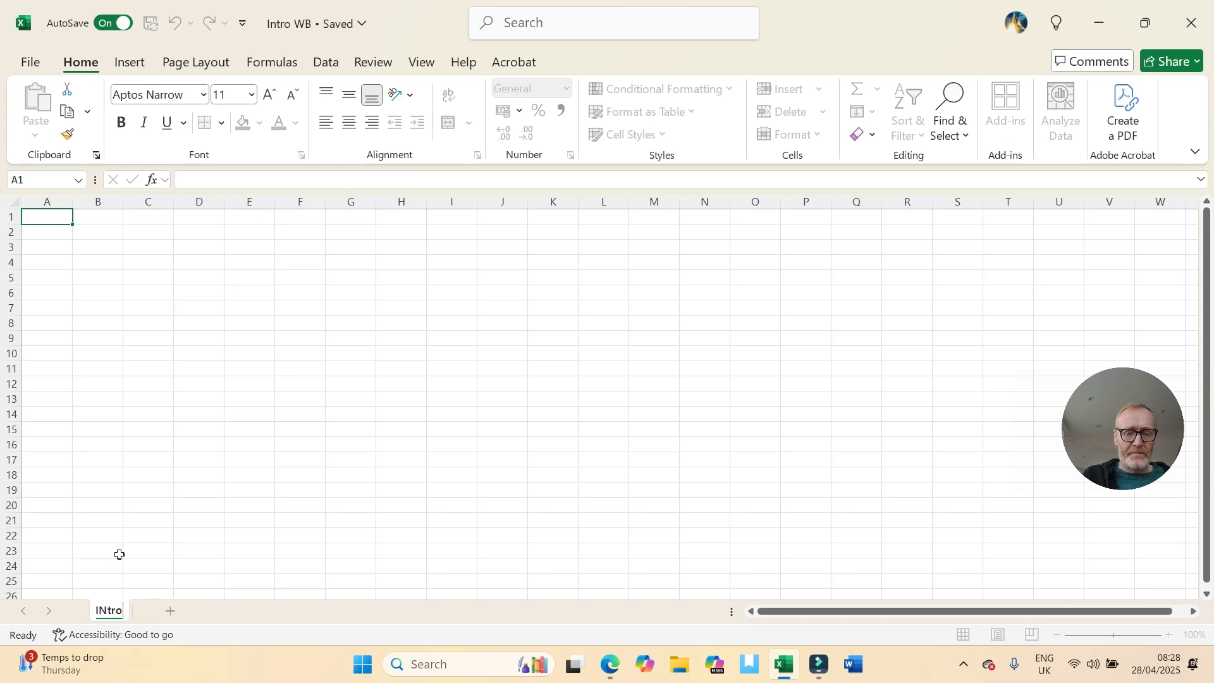
pyautogui.press('BackSpace')
pyautogui.press('BackSpace')
pyautogui.press('BackSpace')
pyautogui.press('BackSpace')
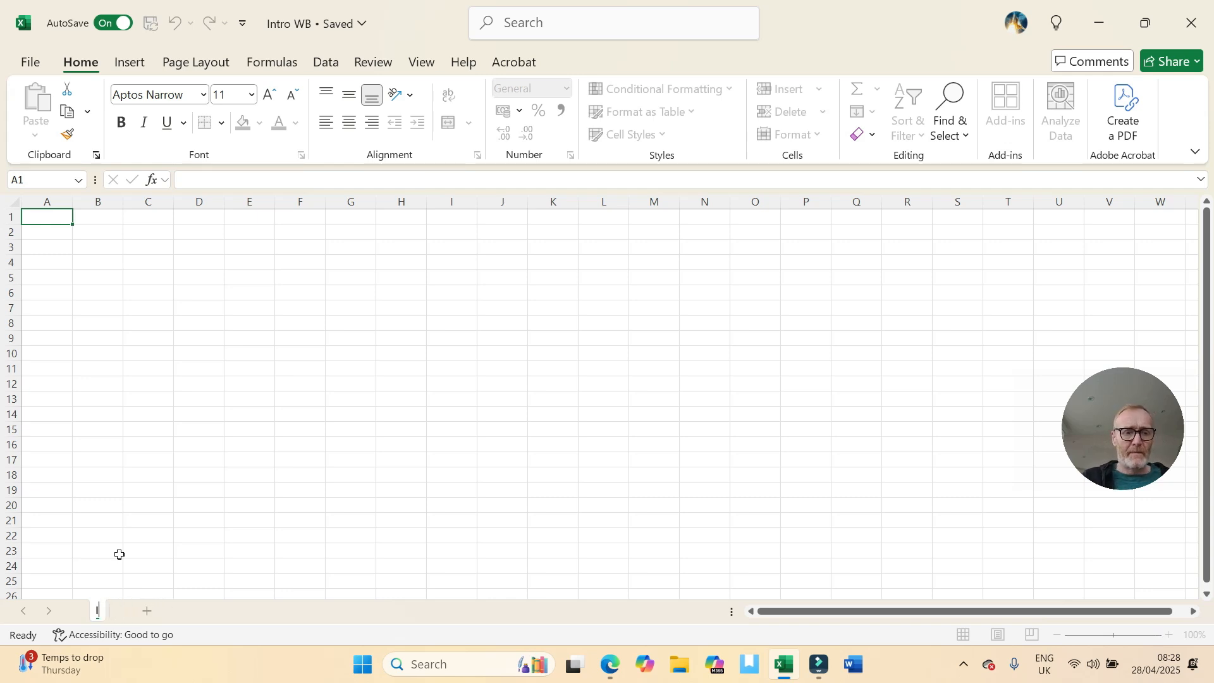
pyautogui.write('ntro')
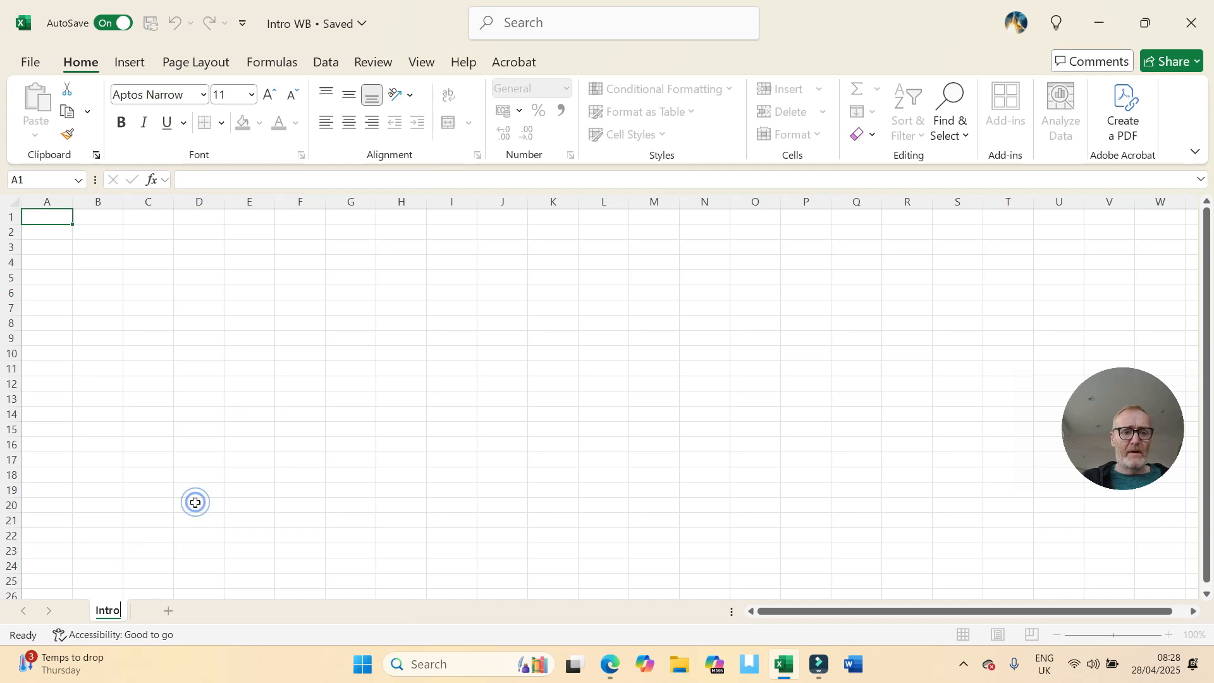
pyautogui.click(194, 503)
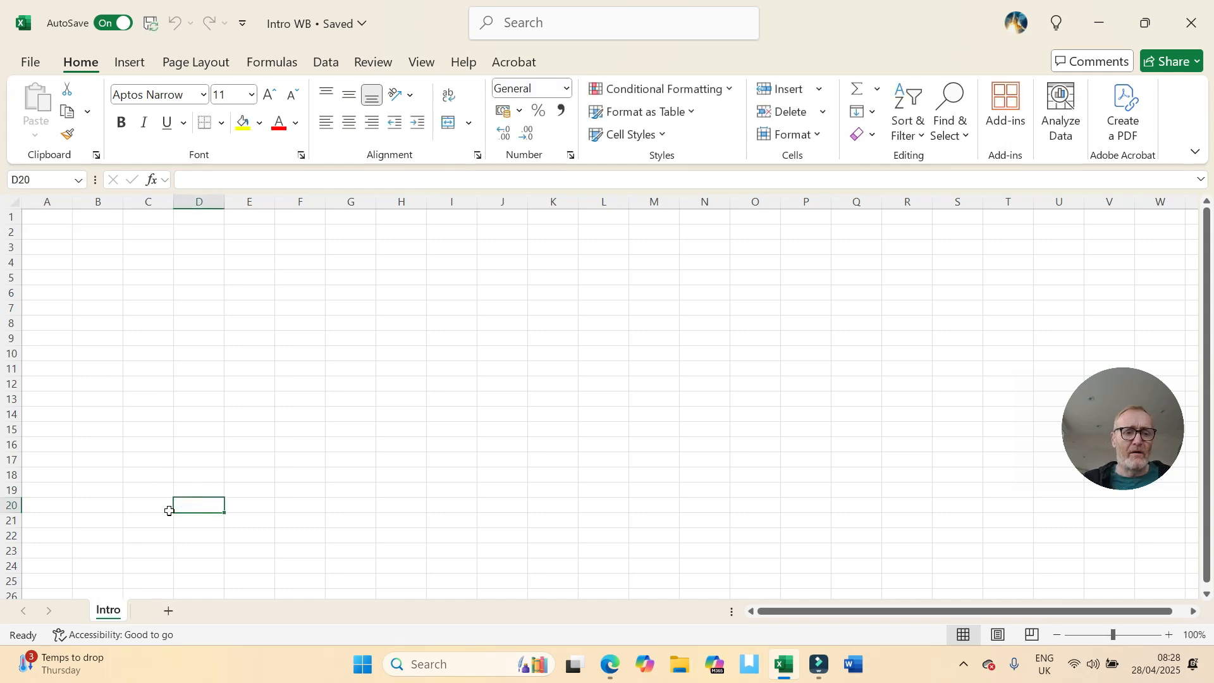
# Step: Give the Intro sheet's tab a purple theme colour and add a new worksheet after it
pyautogui.rightClick(108, 612)
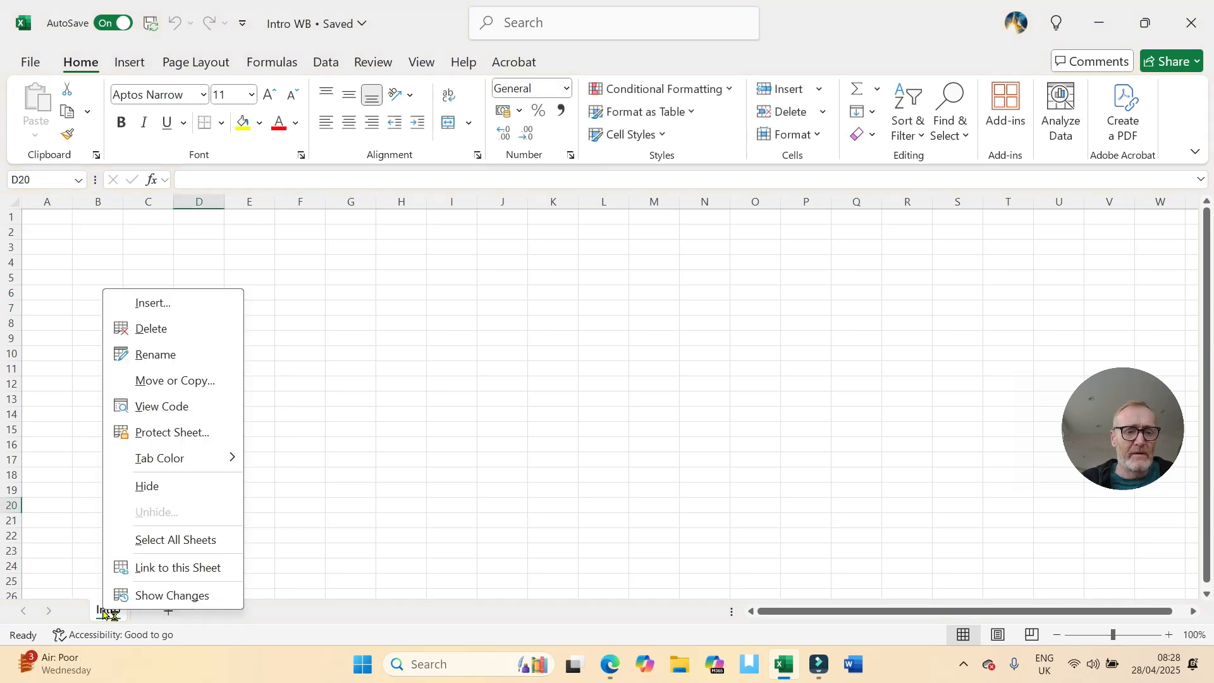
pyautogui.moveTo(192, 461)
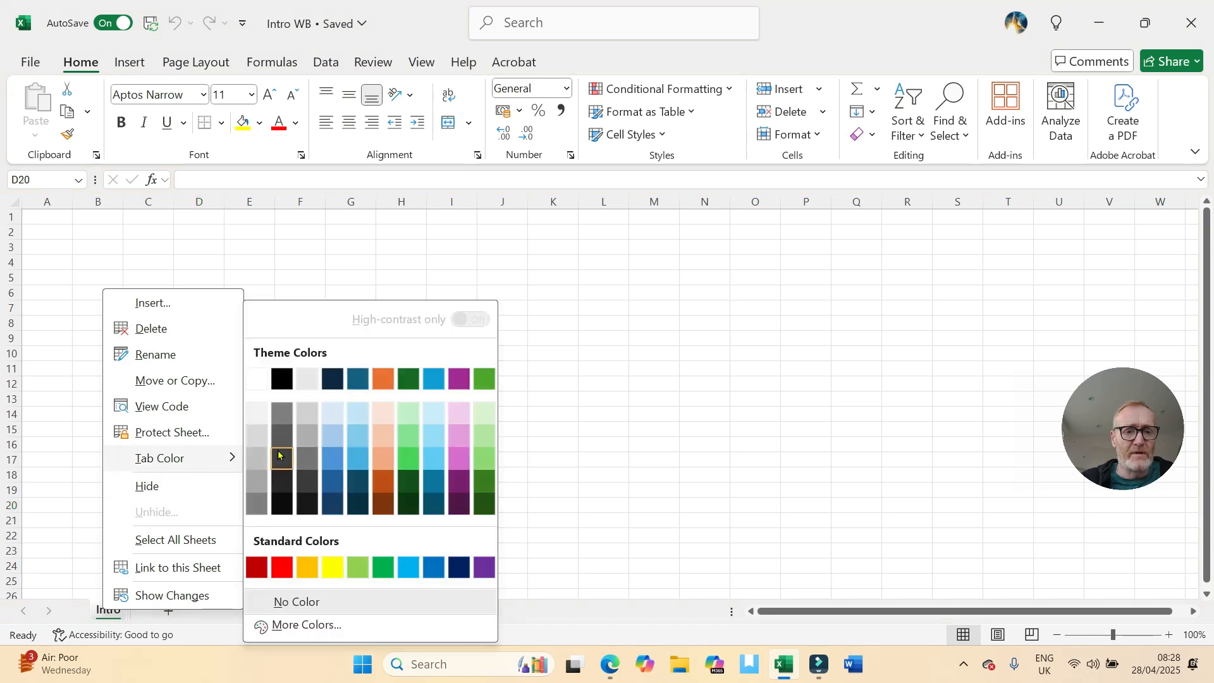
pyautogui.click(454, 379)
pyautogui.click(247, 532)
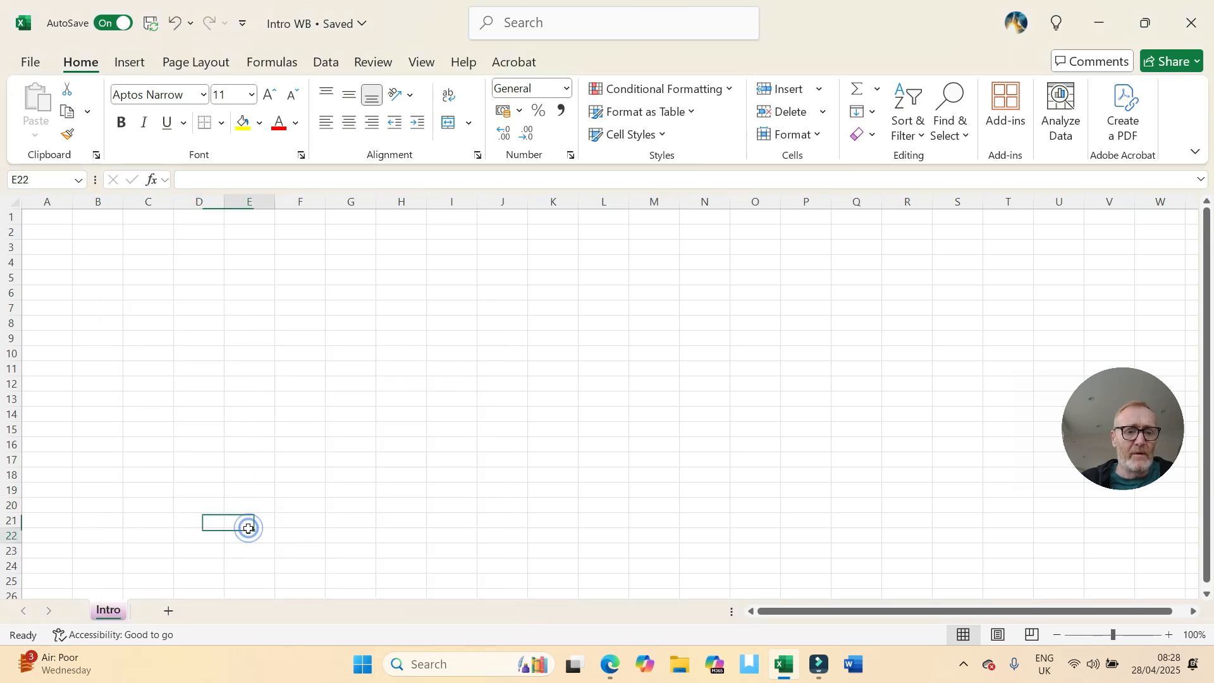
pyautogui.click(169, 611)
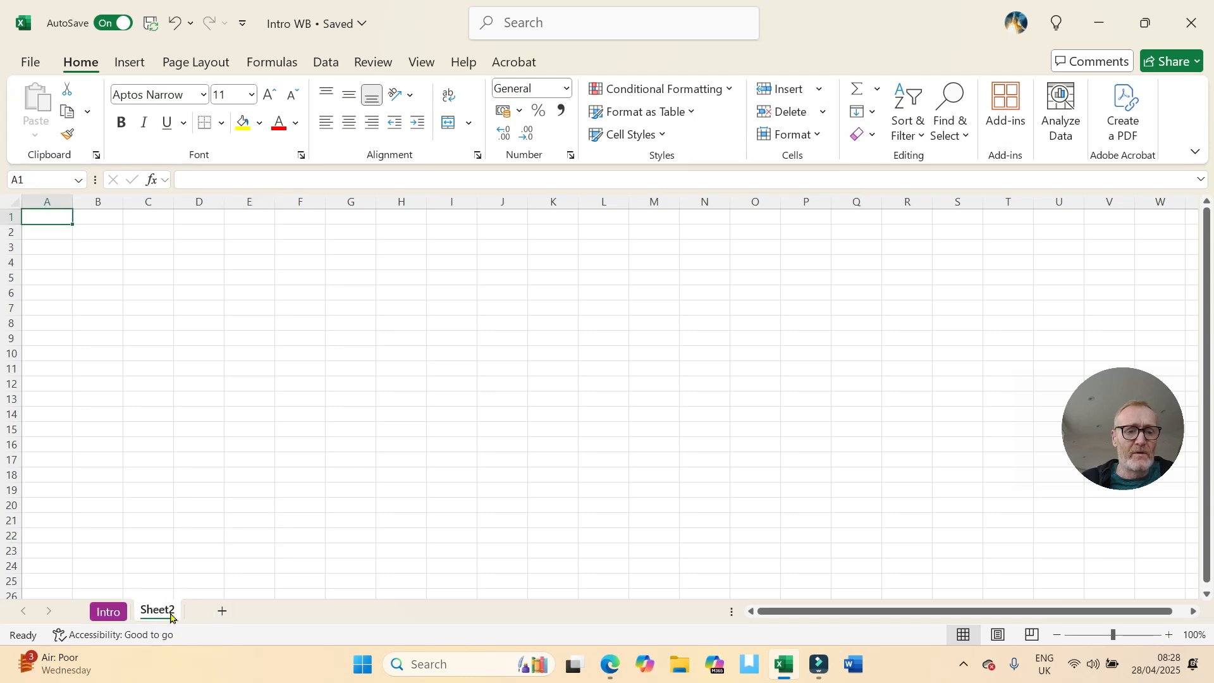
# Step: Return to the Intro sheet and adjust its zoom level, ending at 130%
pyautogui.click(108, 613)
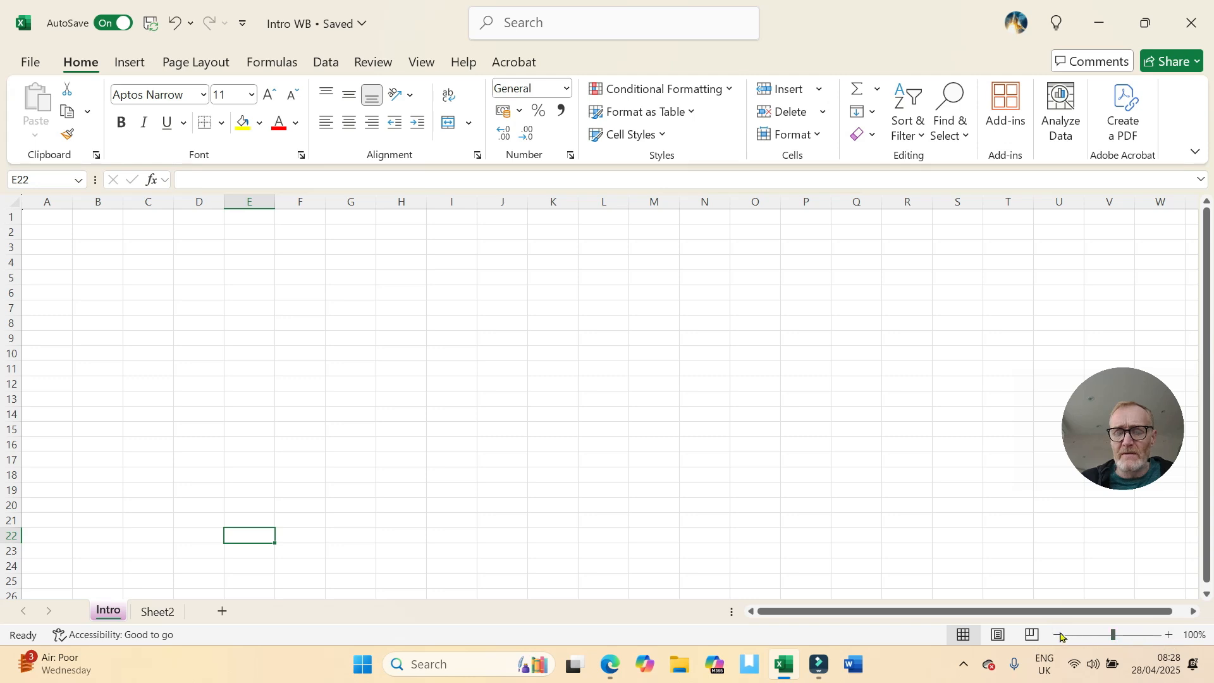
pyautogui.moveTo(1114, 639)
pyautogui.mouseDown()
pyautogui.moveTo(1136, 637)
pyautogui.moveTo(1092, 638)
pyautogui.moveTo(1118, 637)
pyautogui.mouseUp()
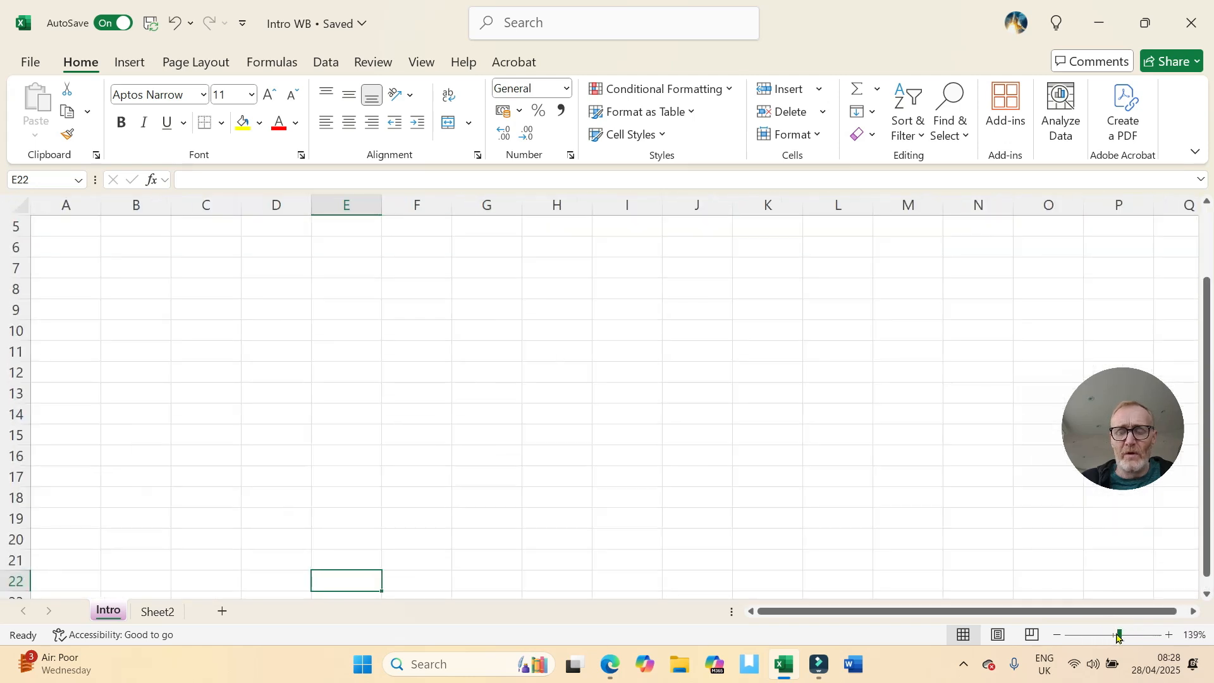
pyautogui.click(1057, 635)
pyautogui.click(1057, 635)
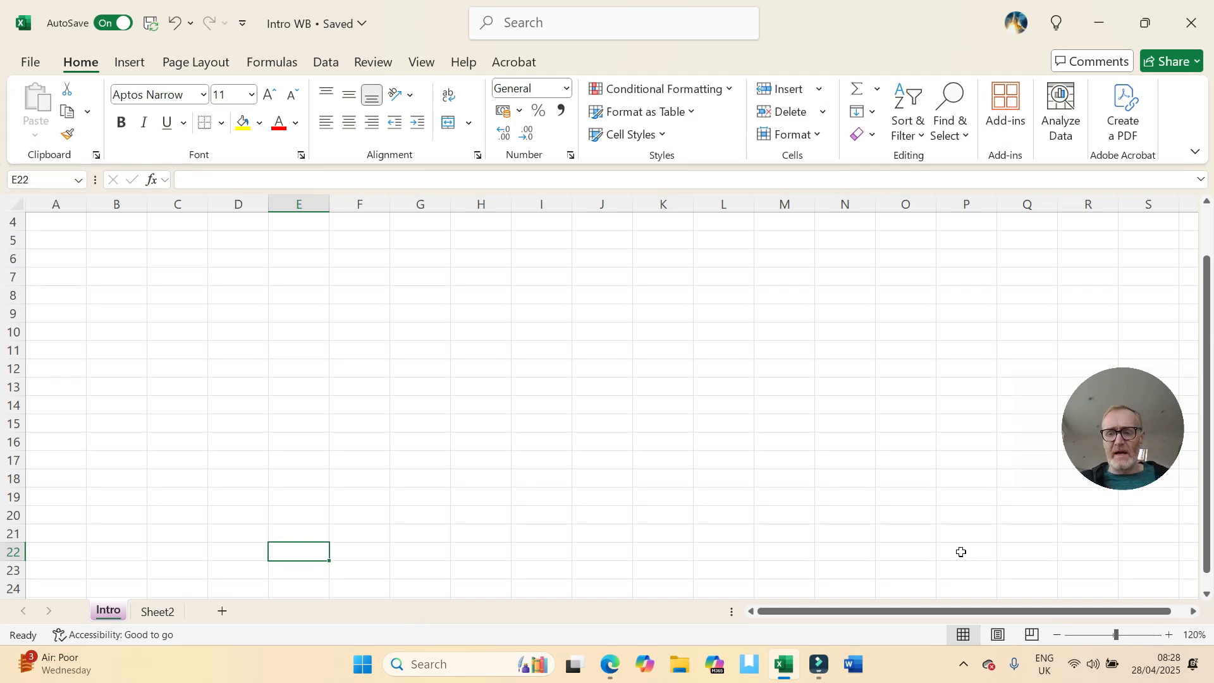
pyautogui.scroll(2, 962, 551)
pyautogui.scroll(-3, 957, 548)
pyautogui.scroll(4, 958, 548)
pyautogui.scroll(-4, 957, 548)
pyautogui.scroll(1, 948, 544)
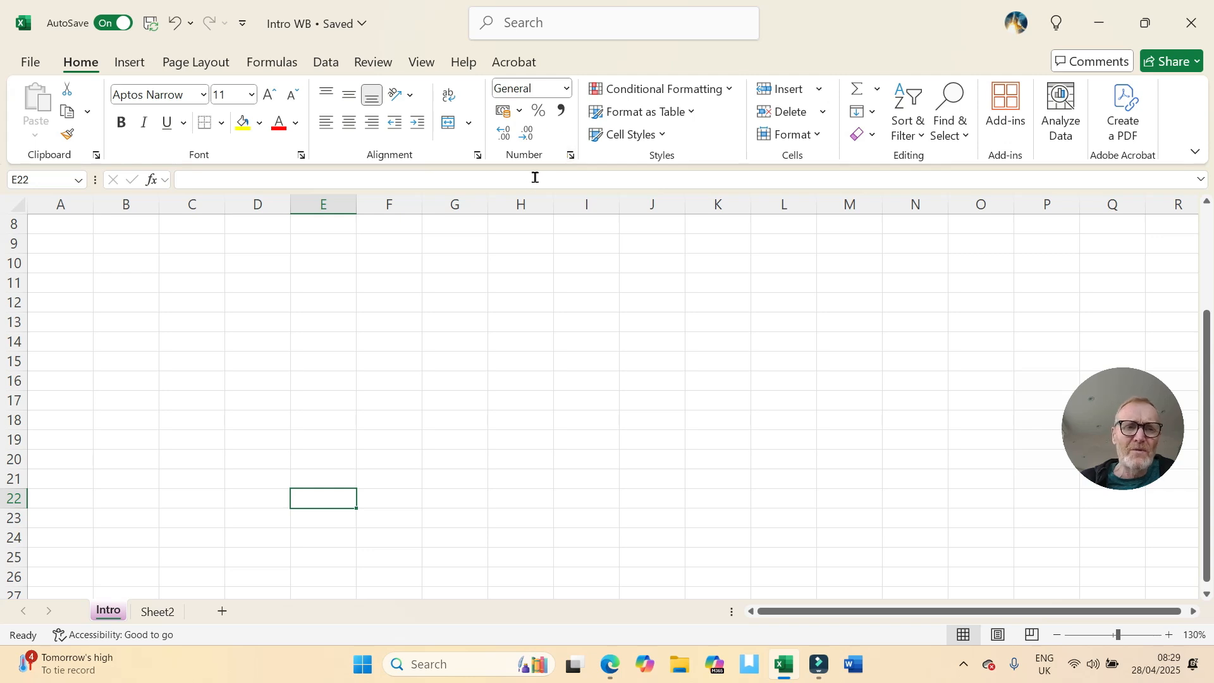
# Step: Select cell B3 on the Intro sheet and magnify the view to 250%
pyautogui.scroll(3, 444, 298)
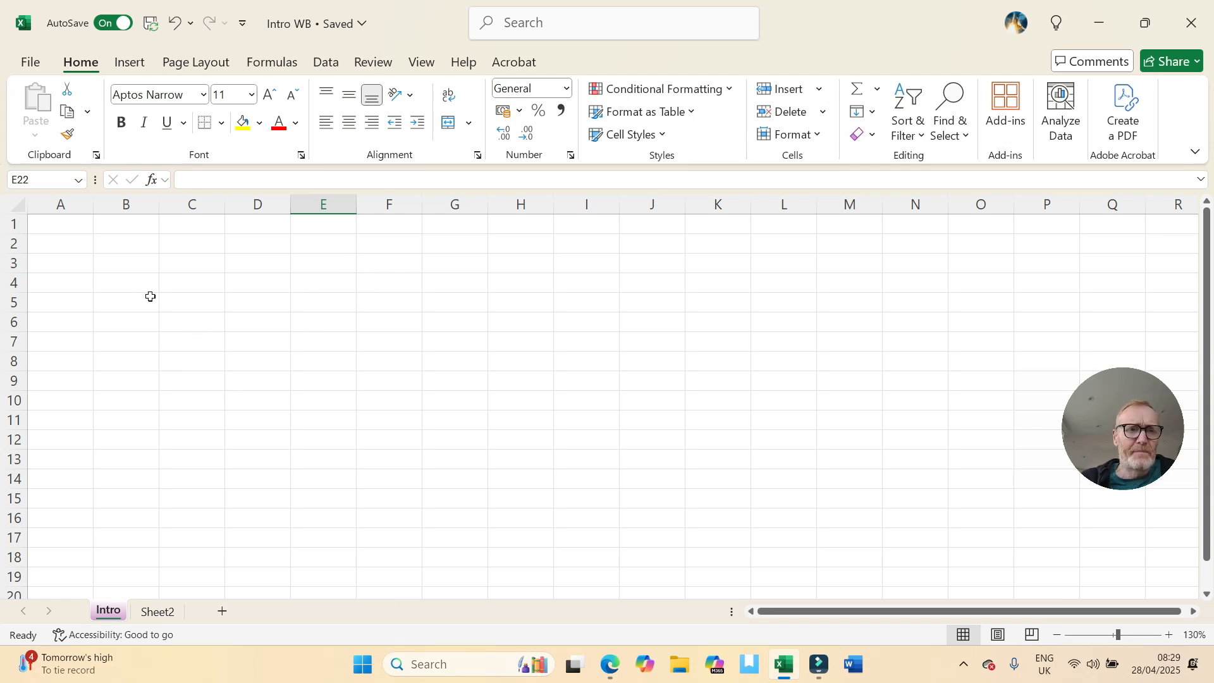
pyautogui.click(116, 262)
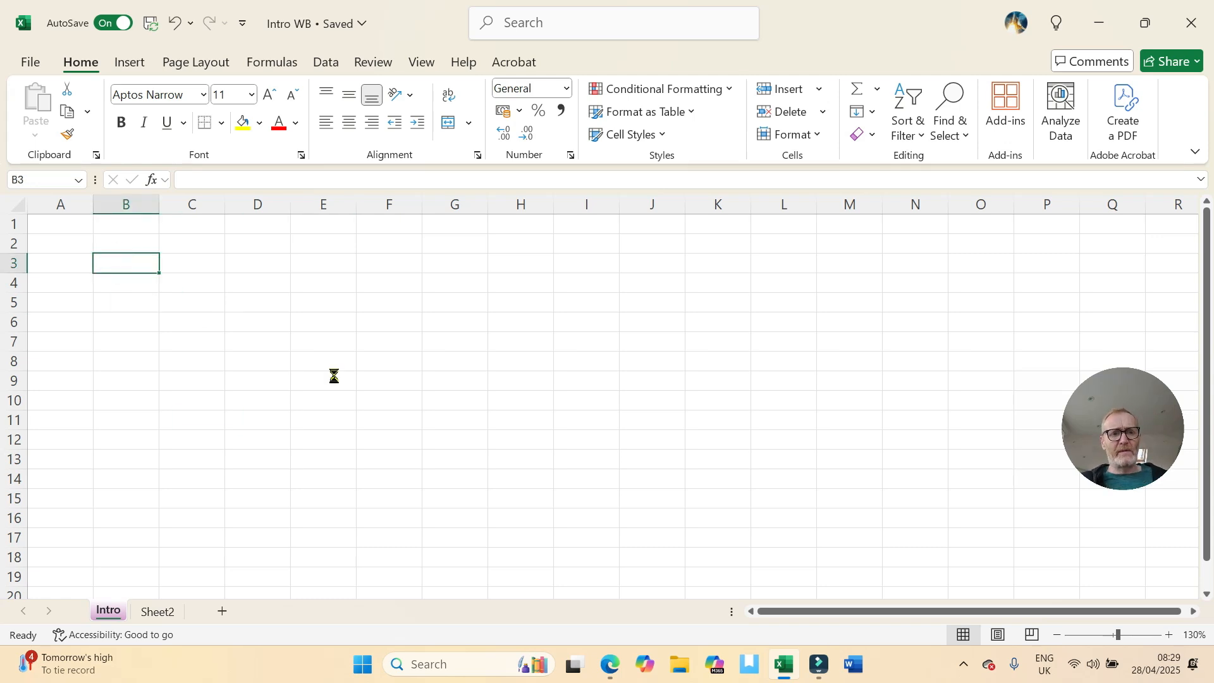
pyautogui.keyDown('ctrl'); pyautogui.scroll(8, 334, 375); pyautogui.keyUp('ctrl')
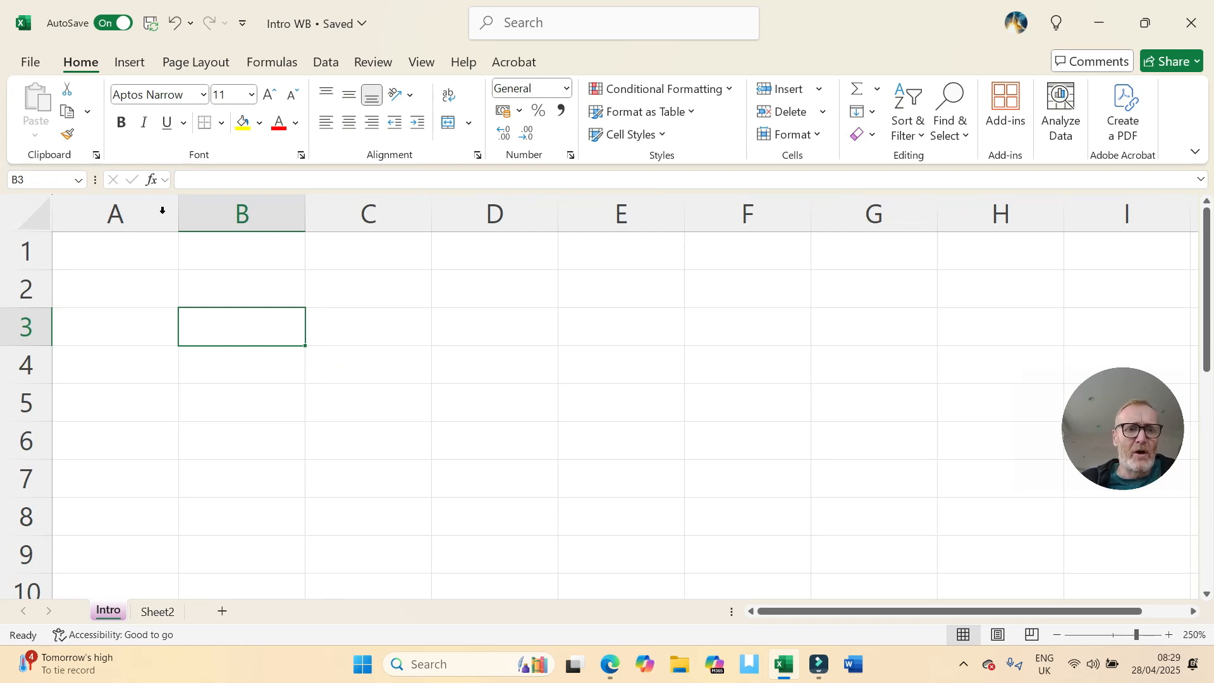
# Step: Highlight whole columns B to F one at a time, followed by whole rows 1 to 4 one at a time
pyautogui.click(250, 212)
pyautogui.click(341, 214)
pyautogui.click(477, 216)
pyautogui.click(642, 215)
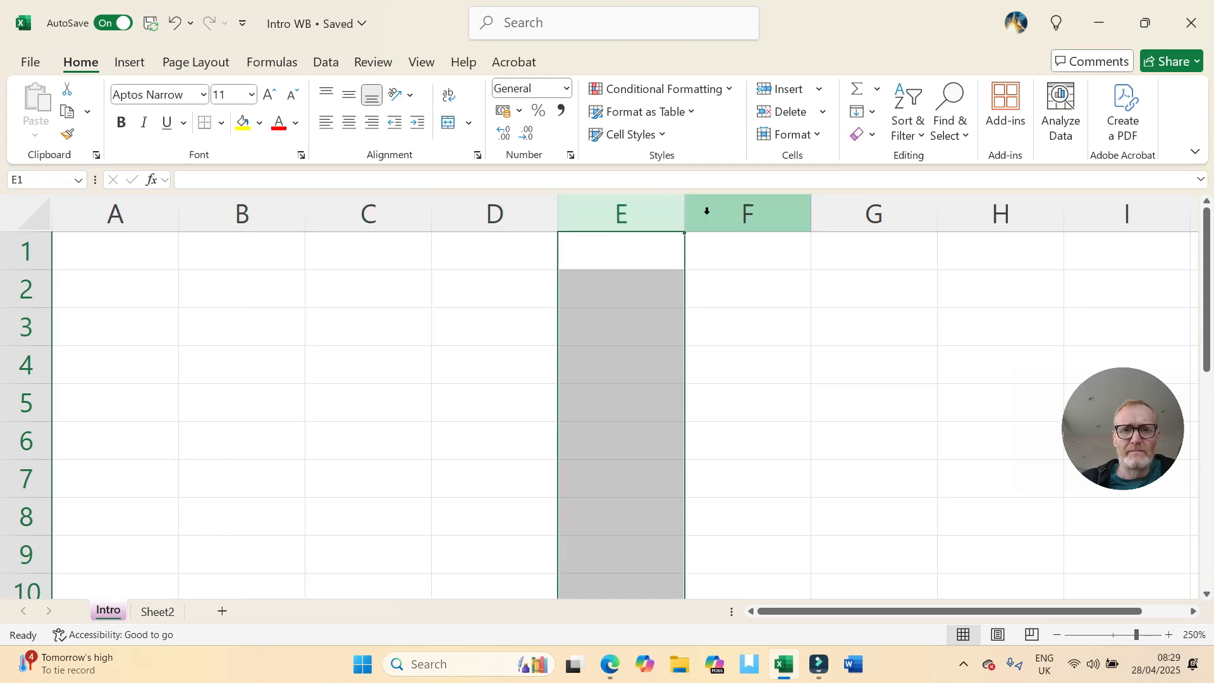
pyautogui.click(721, 212)
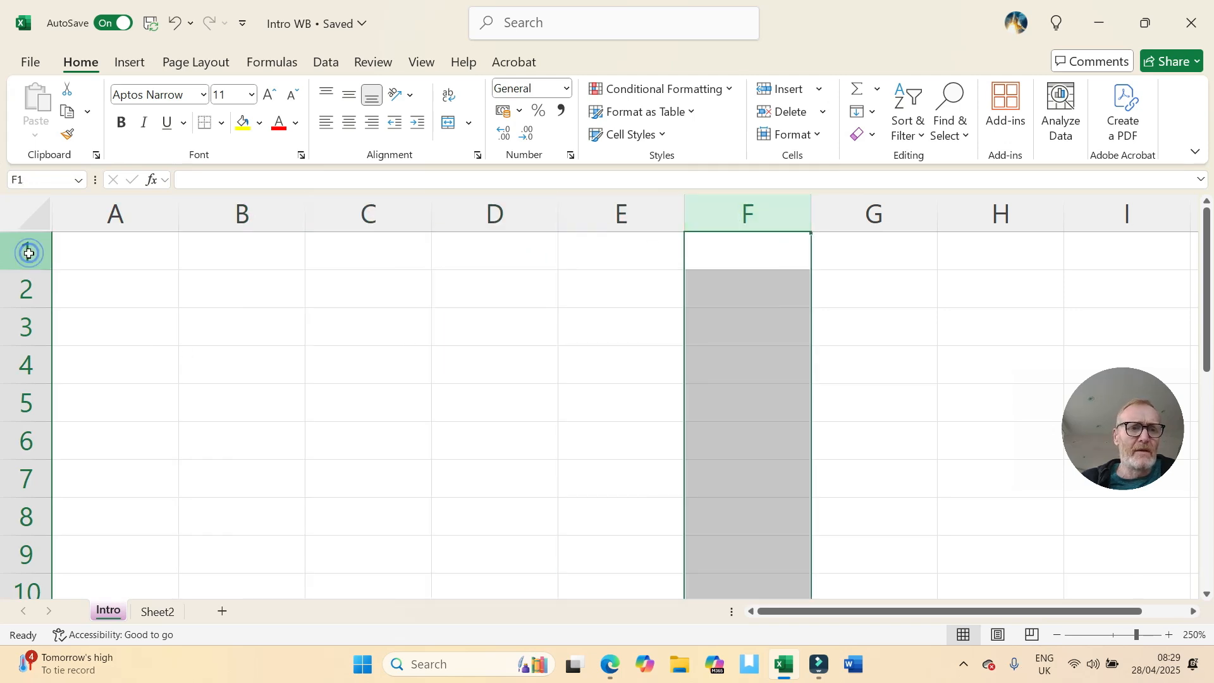
pyautogui.click(28, 250)
pyautogui.click(24, 289)
pyautogui.click(25, 325)
pyautogui.click(25, 362)
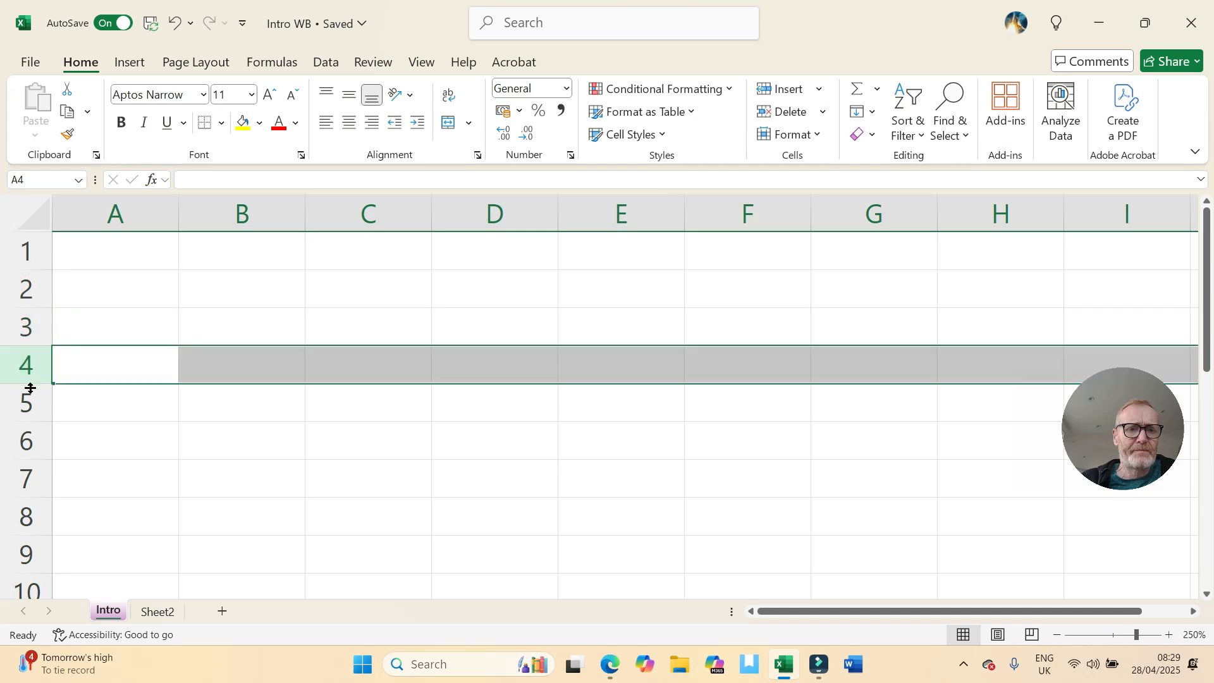
# Step: Highlight row 5, select cells B3, B4 and C4 in turn, and place the cursor in the formula bar
pyautogui.click(22, 389)
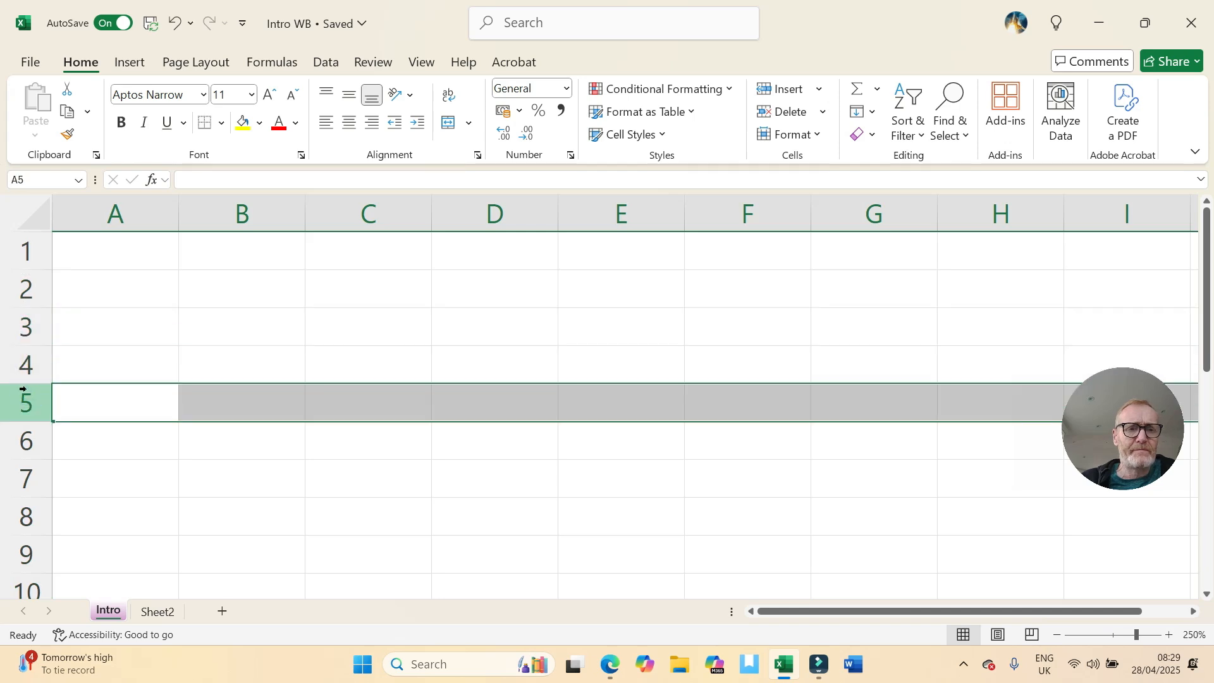
pyautogui.click(234, 328)
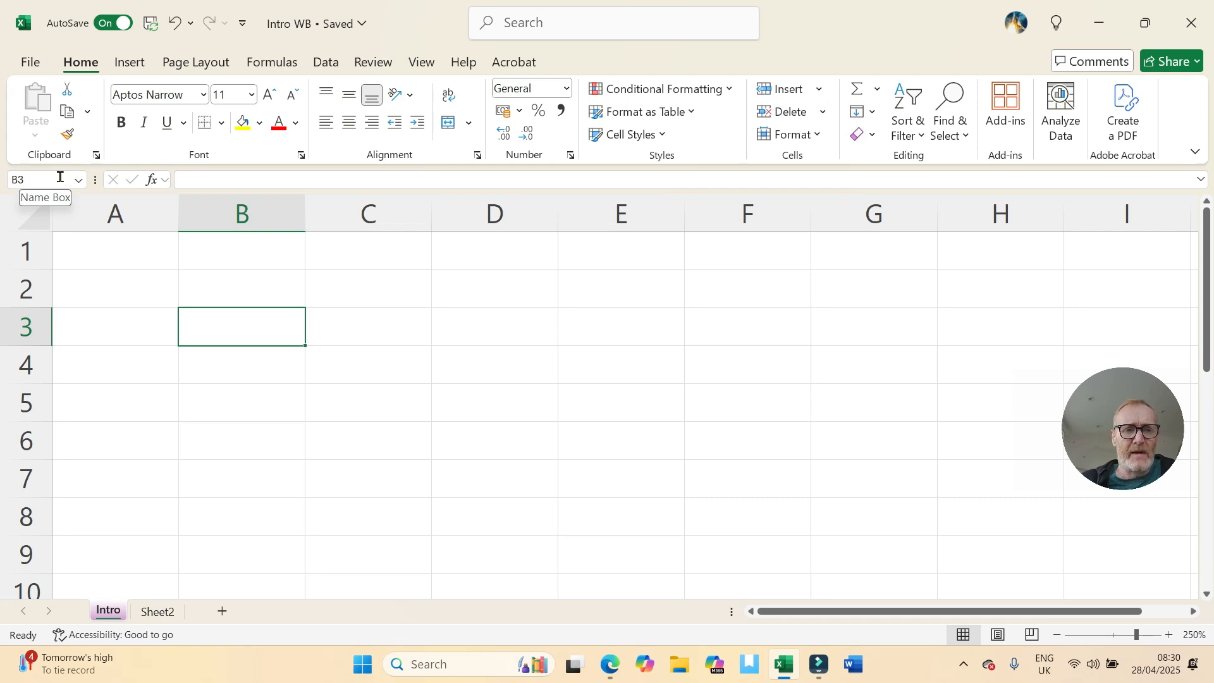
pyautogui.press('Down')
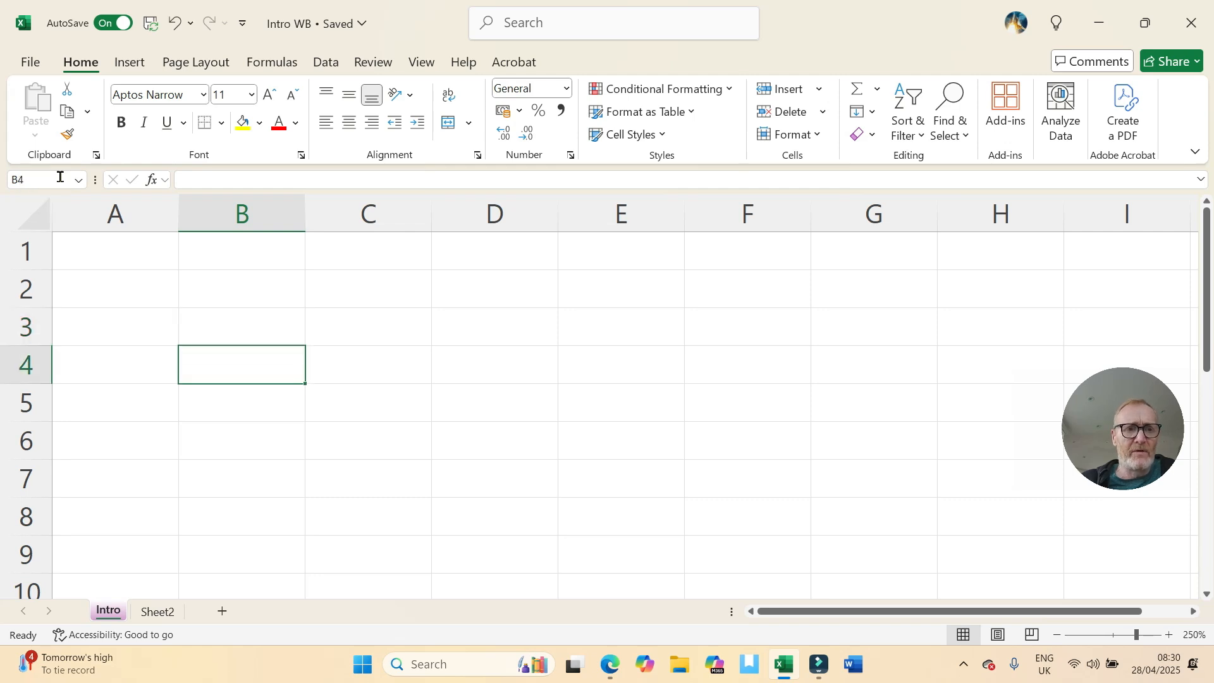
pyautogui.press('Right')
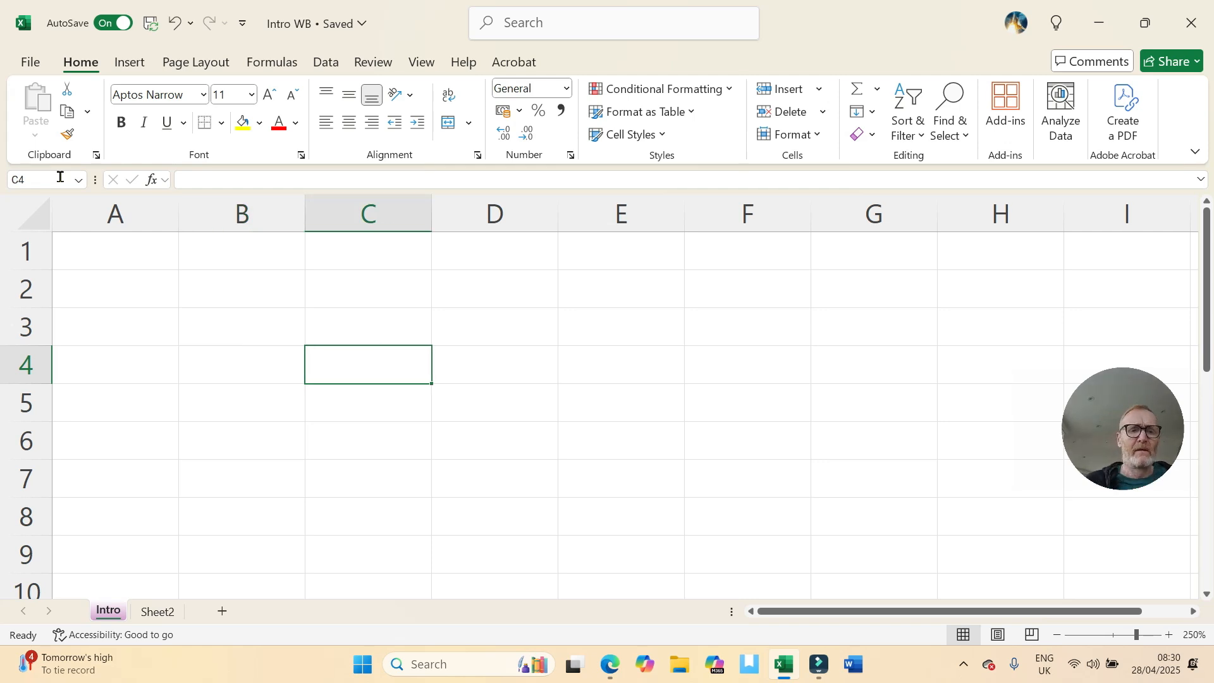
pyautogui.click(191, 180)
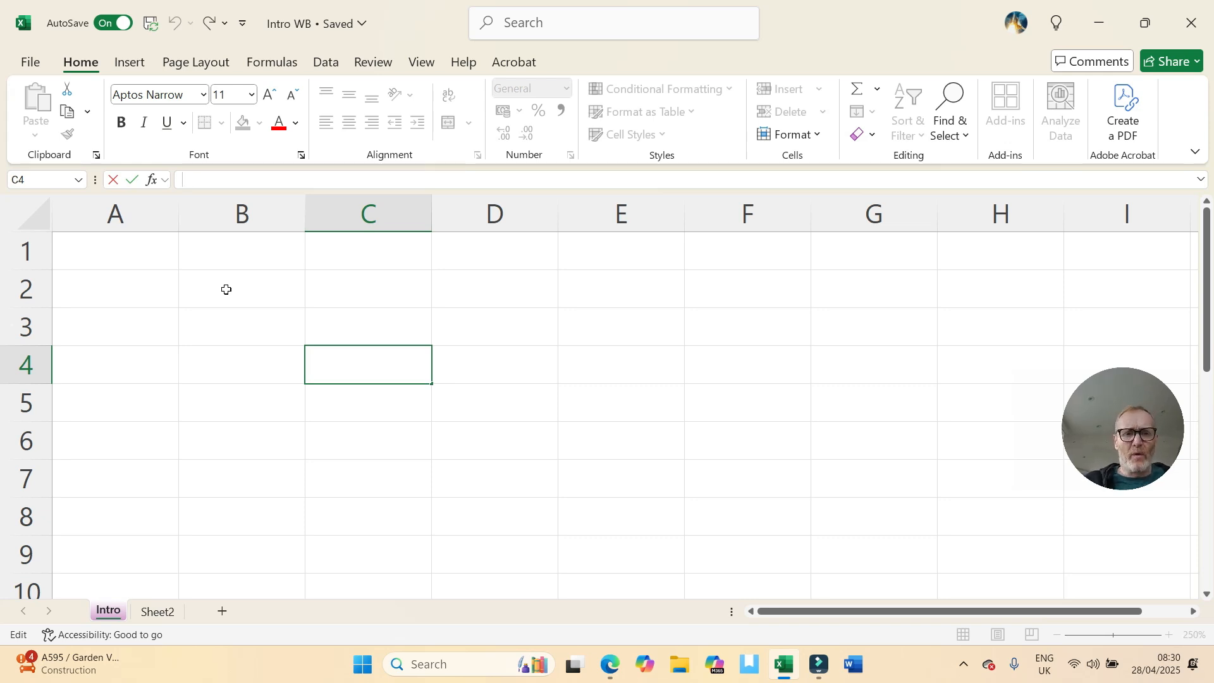
pyautogui.click(379, 293)
pyautogui.write('Male')
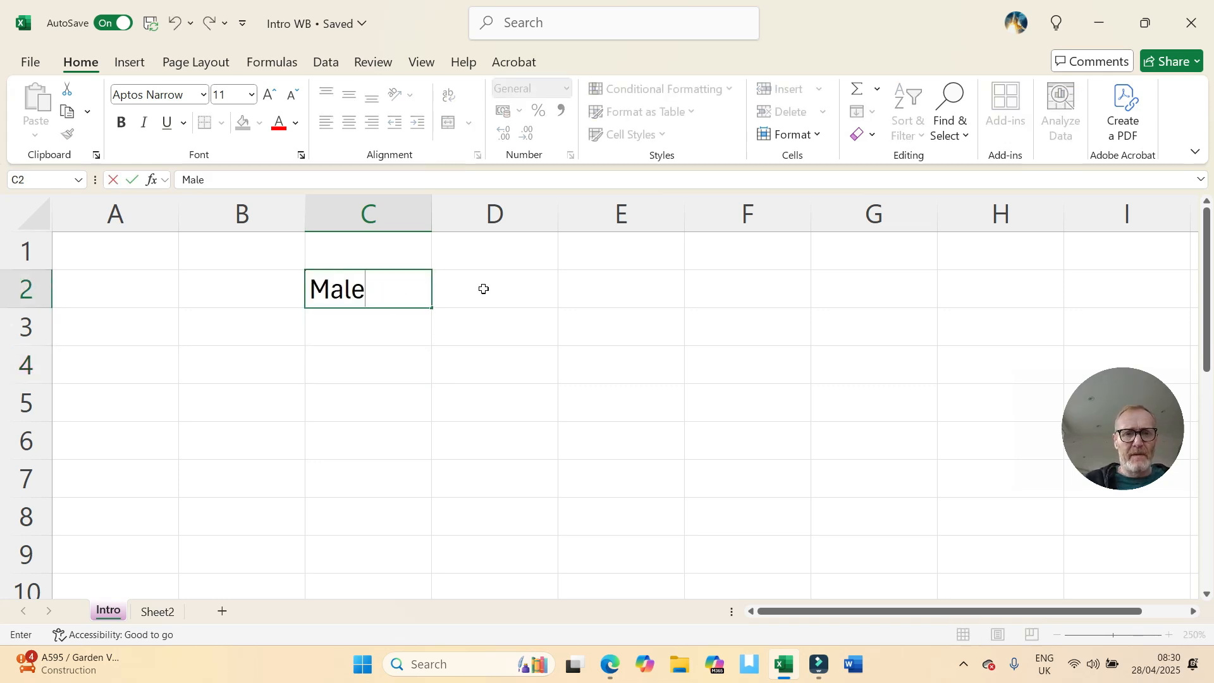
pyautogui.click(483, 289)
# Step: Enter the column headings Boys in C2, Girls in D2 and Name in B2
pyautogui.click(399, 289)
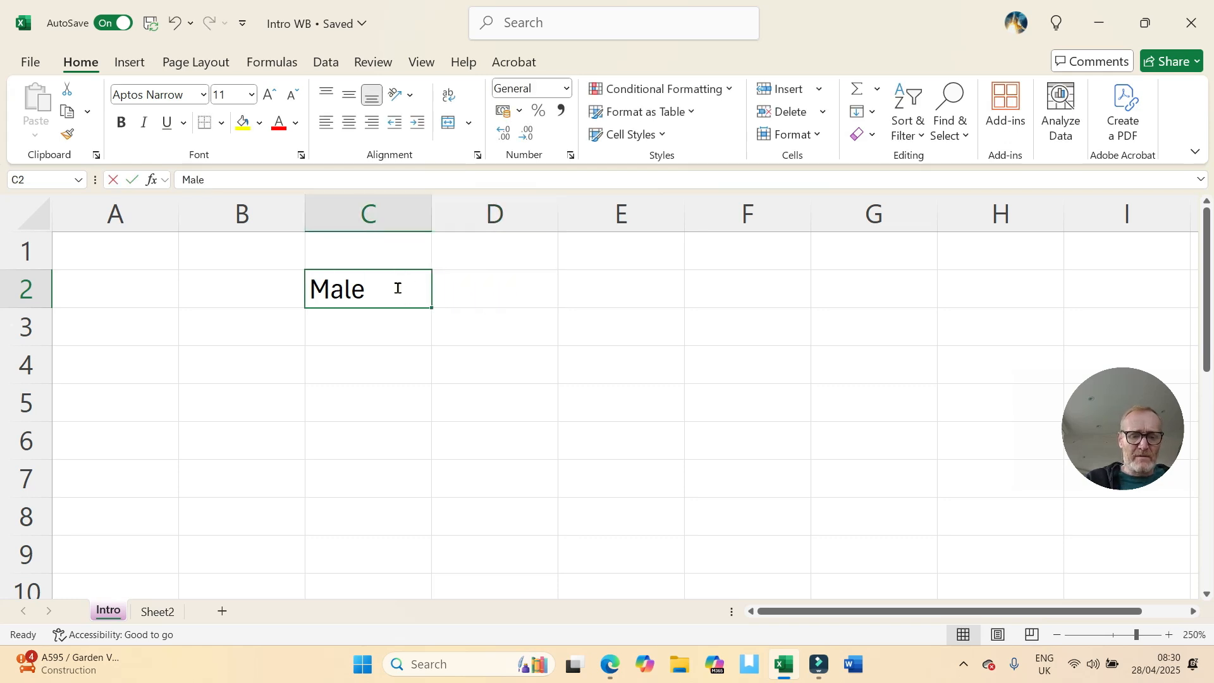
pyautogui.write('Boys')
pyautogui.press('Tab')
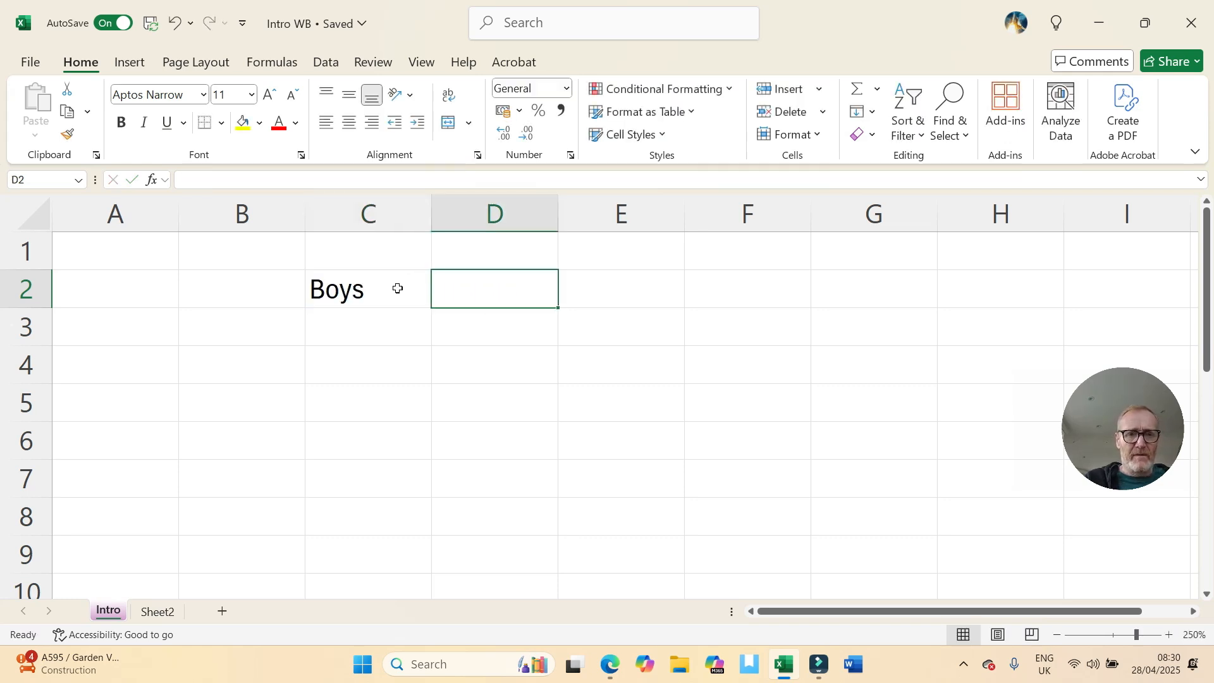
pyautogui.write('Girls')
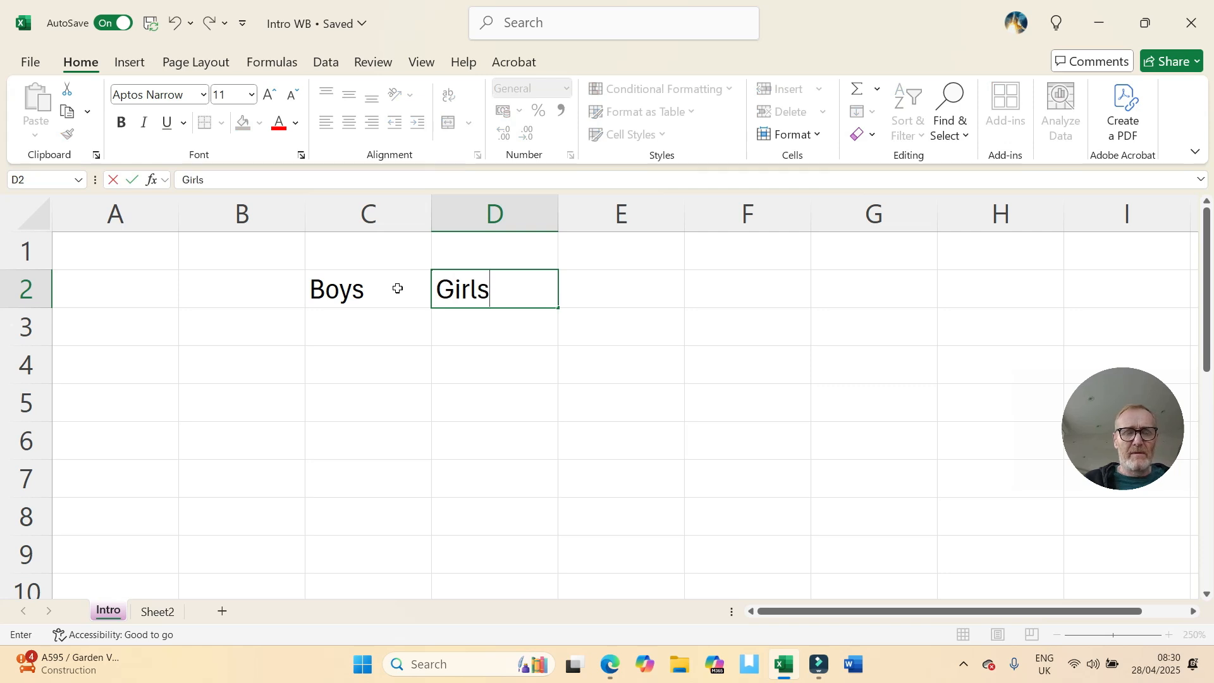
pyautogui.click(231, 321)
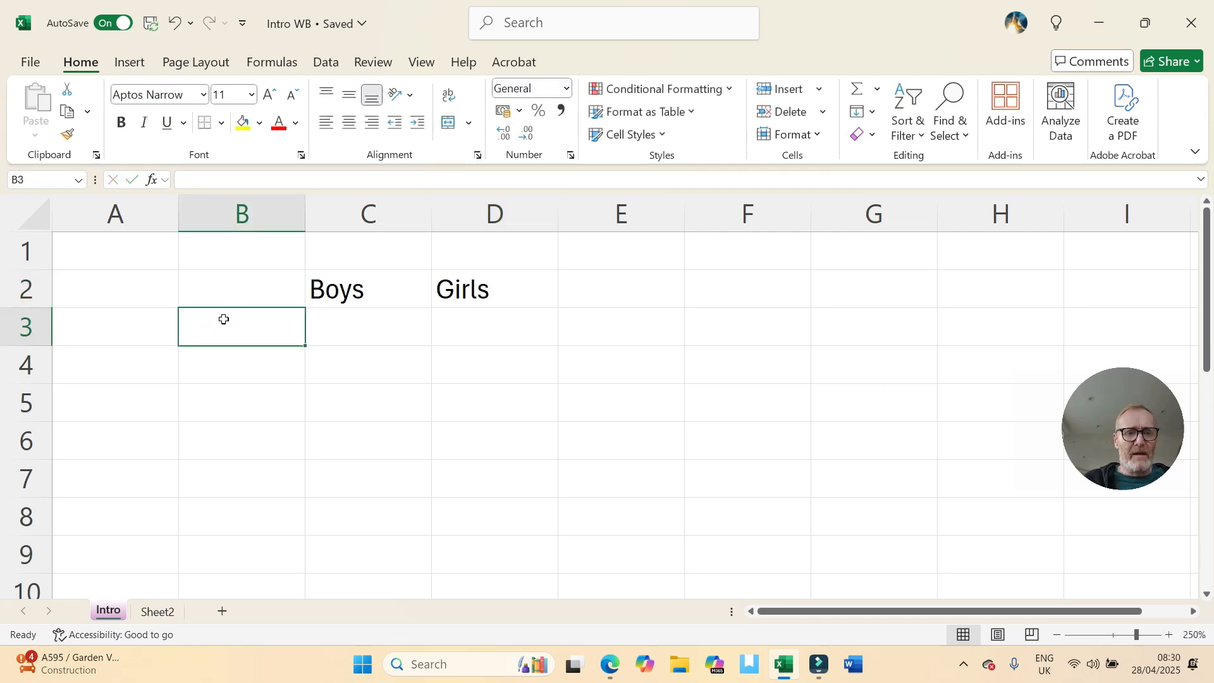
pyautogui.click(225, 293)
pyautogui.write('Name')
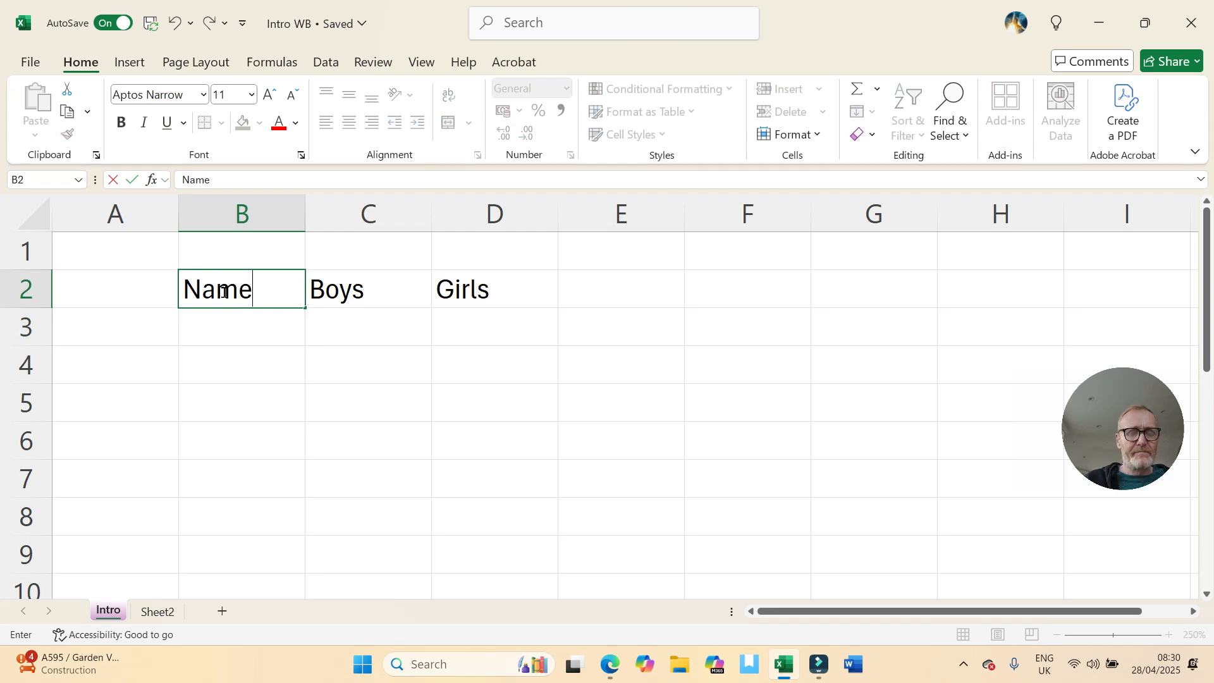
# Step: Enter four people's first names under the Name heading, one per cell from B3 to B6
pyautogui.click(231, 334)
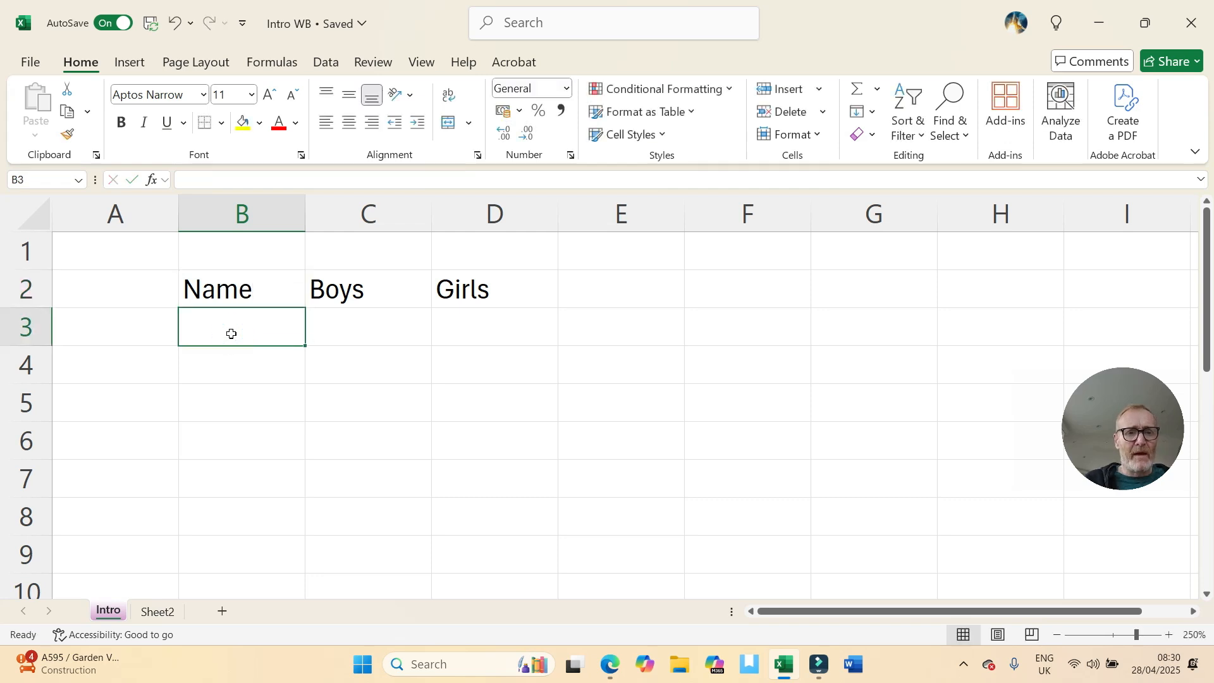
pyautogui.write('Archie')
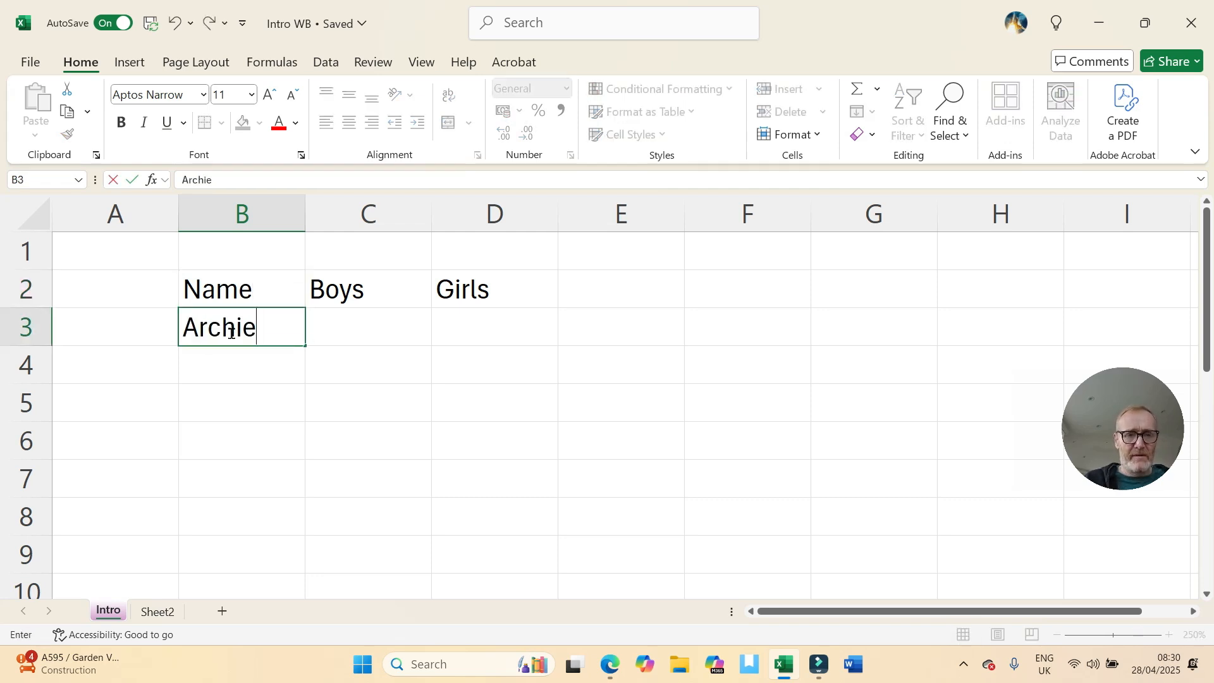
pyautogui.press('Return')
pyautogui.write('Ellie')
pyautogui.hotkey('ctrl', 'Return')
pyautogui.press('Return')
pyautogui.write('Peter')
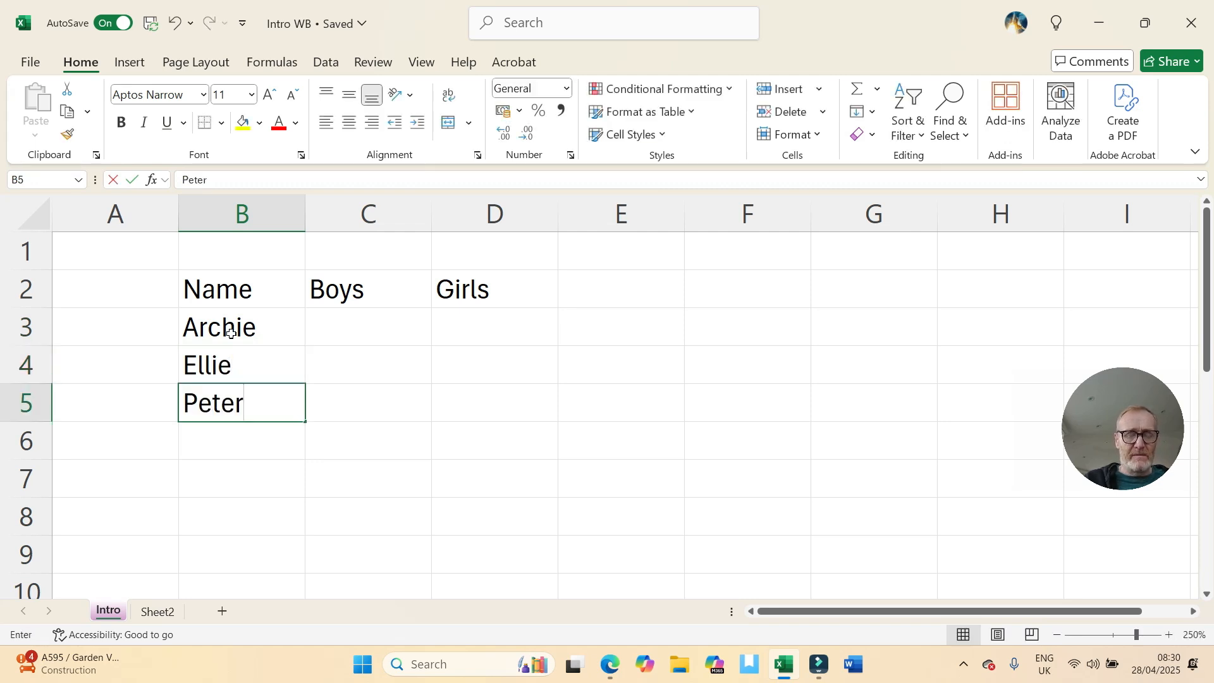
pyautogui.press('Return')
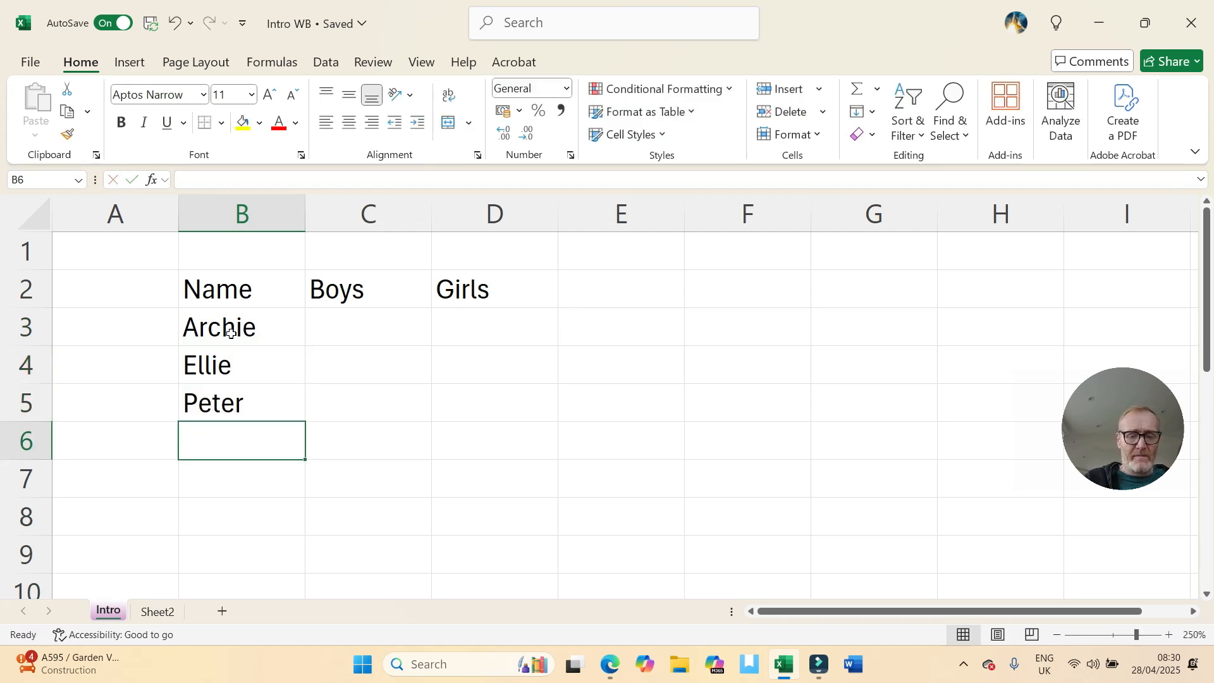
pyautogui.write('Jayne')
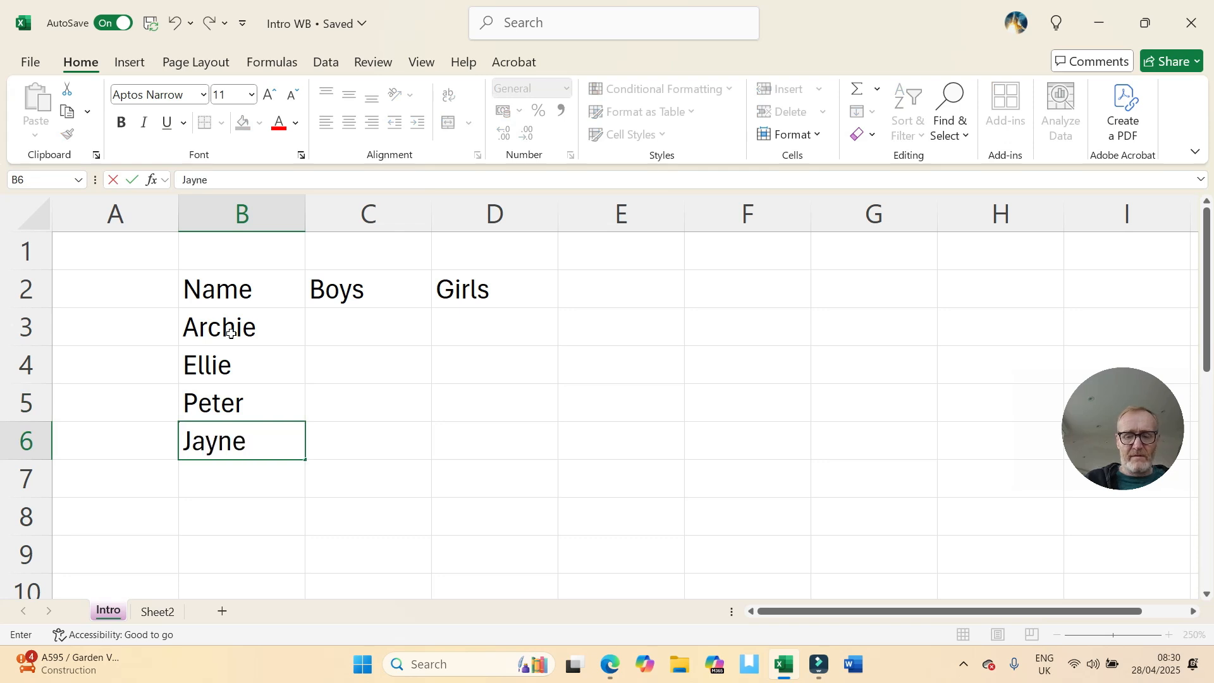
pyautogui.press('Return')
# Step: Add two more first names to the Name column in cells B7 and B8
pyautogui.write('Ada')
pyautogui.press('BackSpace')
pyautogui.press('BackSpace')
pyautogui.write('lex')
pyautogui.press('Return')
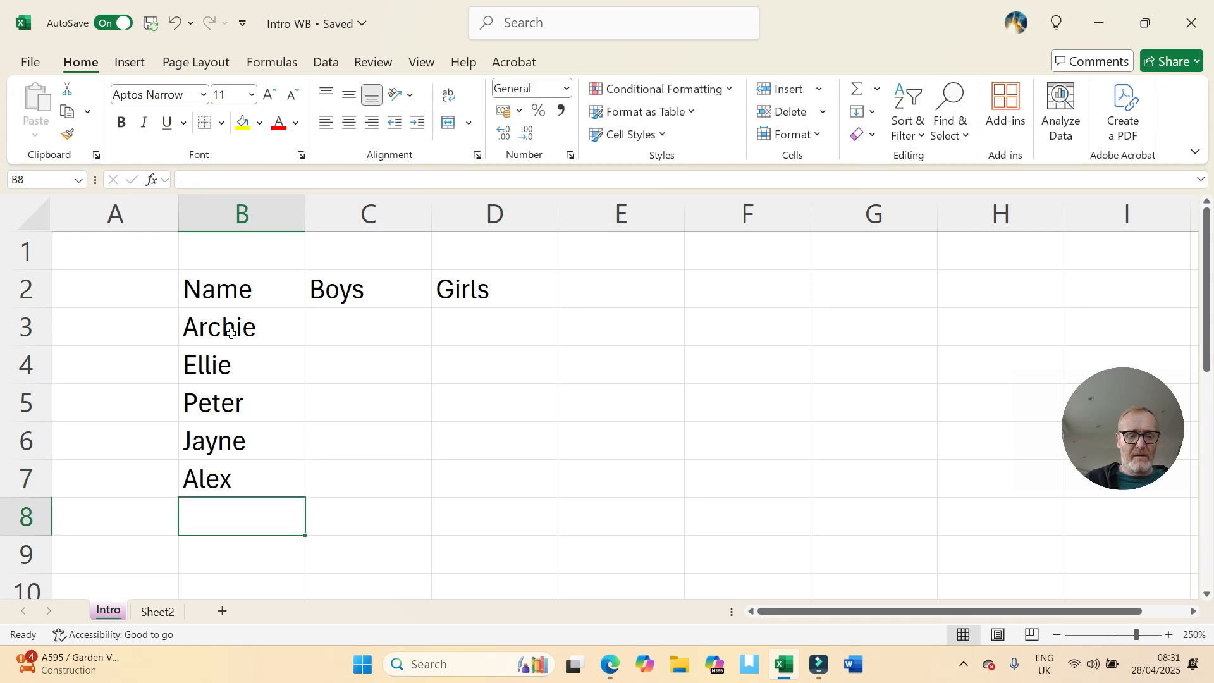
pyautogui.write('Alicie')
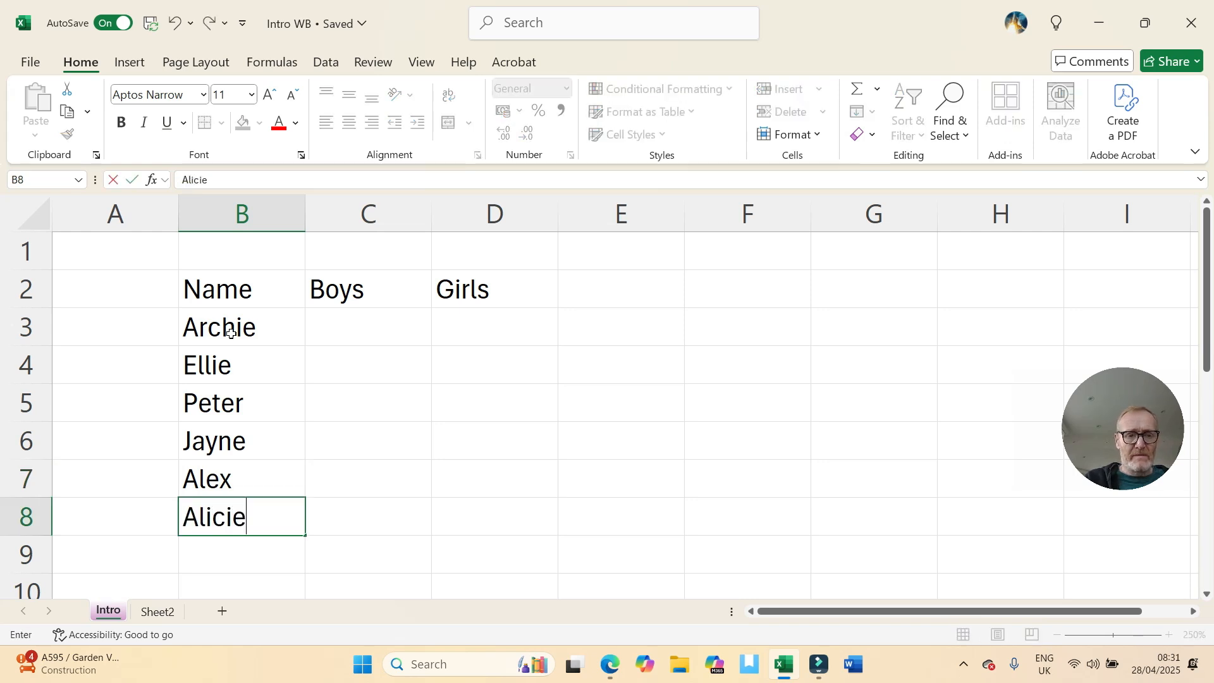
pyautogui.press('BackSpace')
pyautogui.press('BackSpace')
pyautogui.write('e')
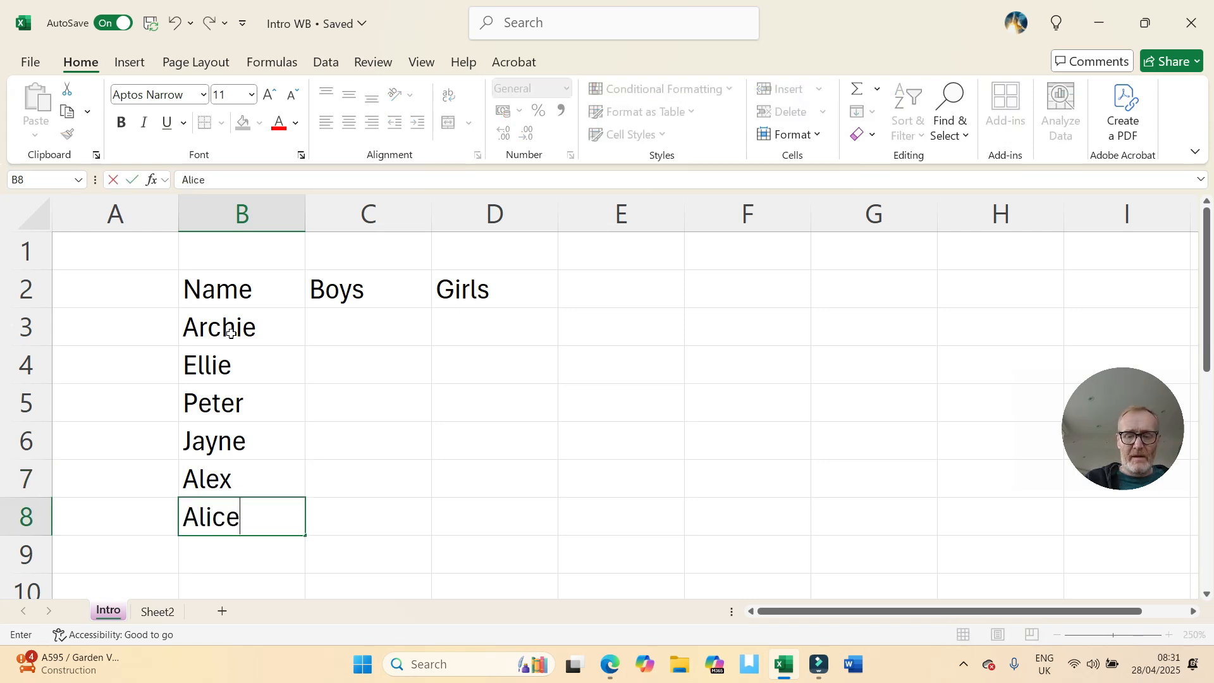
pyautogui.press('Return')
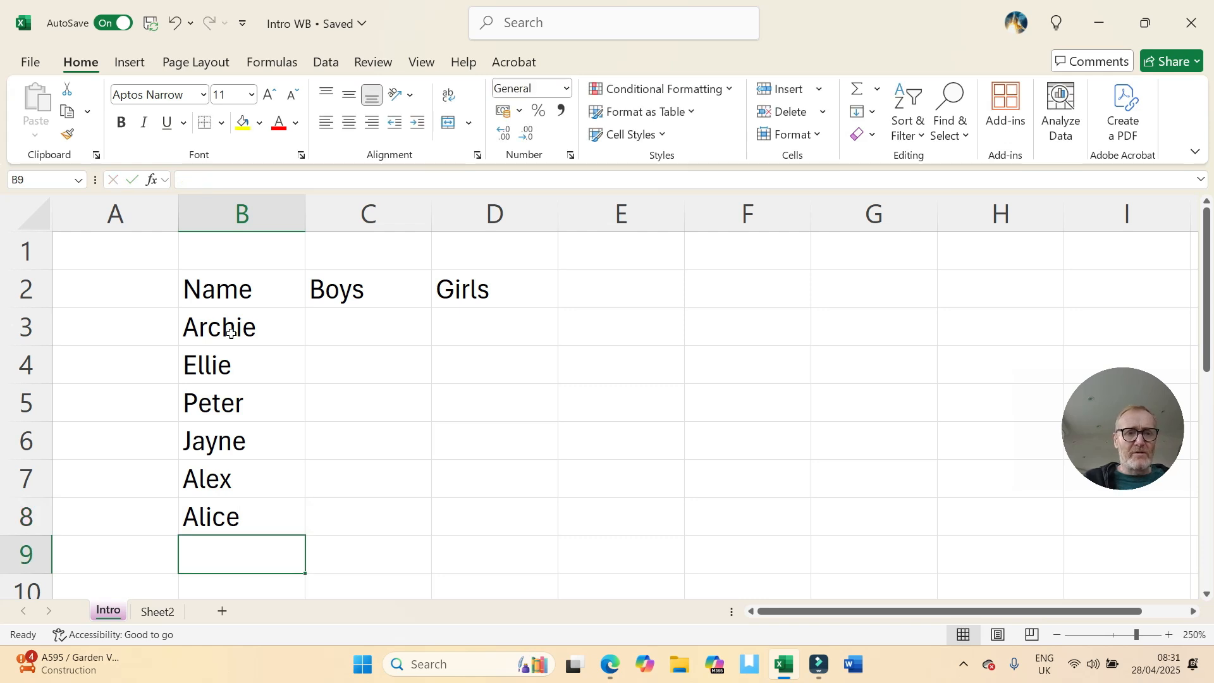
# Step: Mark the first four names with a 1, in Boys cells C3 and C5 and Girls cells D4 and D6
pyautogui.click(365, 325)
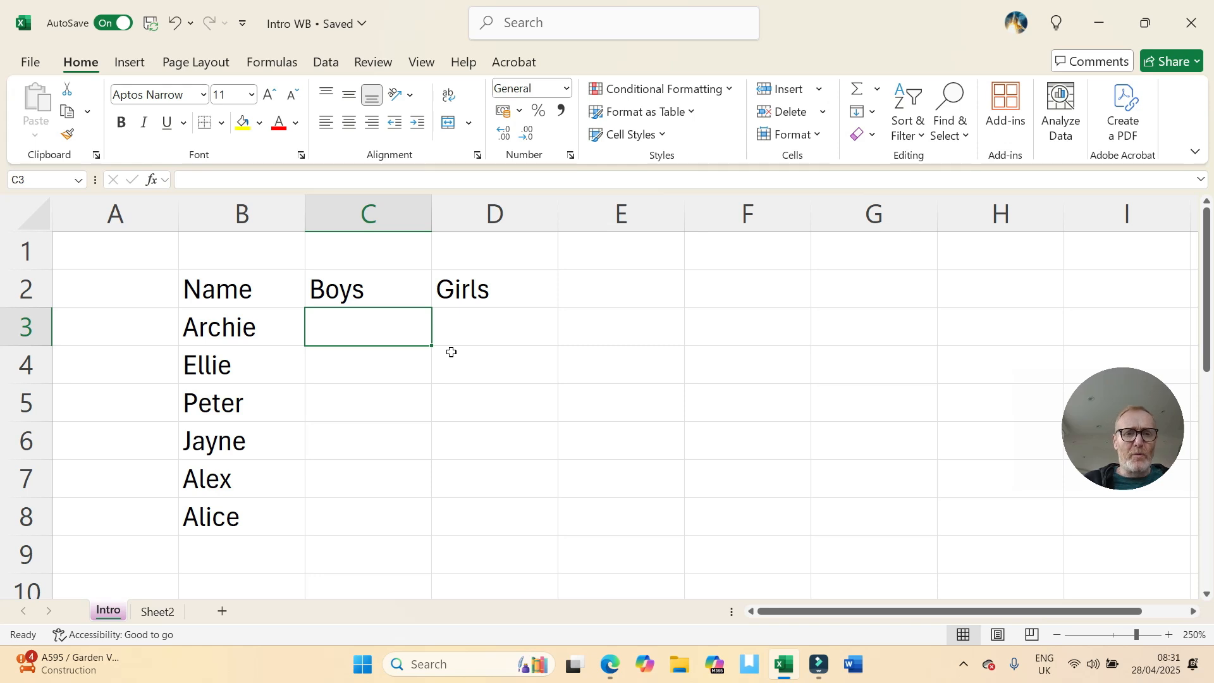
pyautogui.write('1')
pyautogui.click(393, 387)
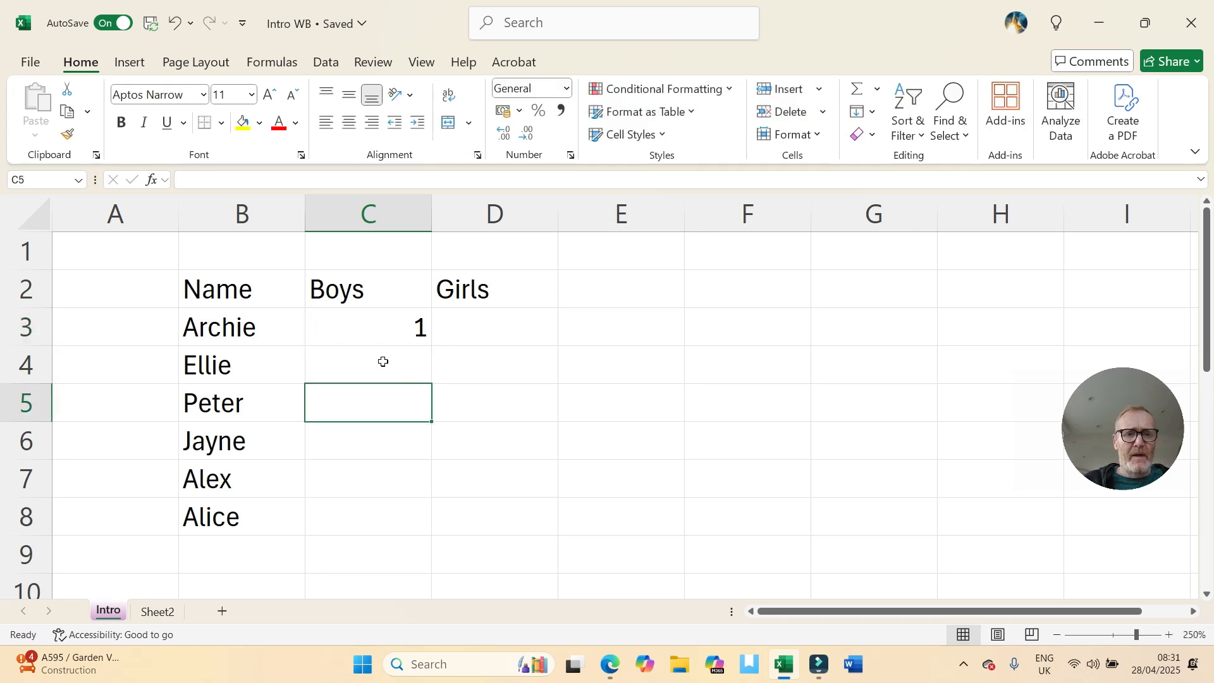
pyautogui.click(482, 363)
pyautogui.write('1')
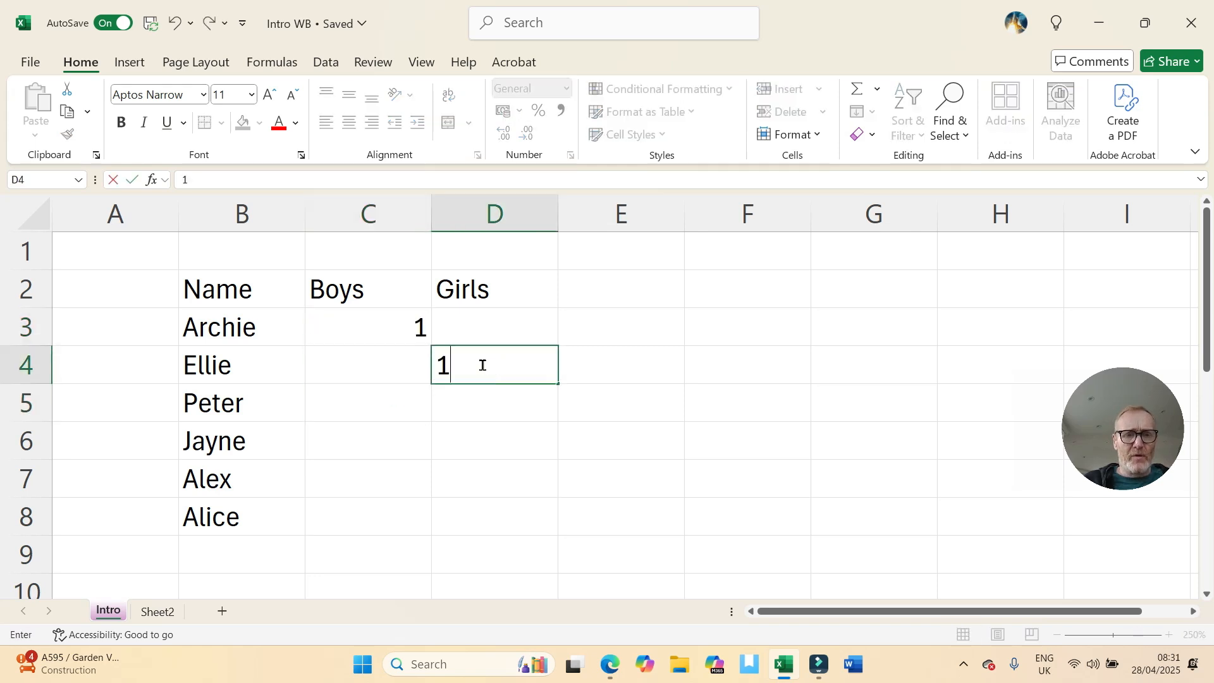
pyautogui.click(471, 451)
pyautogui.click(388, 408)
pyautogui.write('1')
pyautogui.click(514, 444)
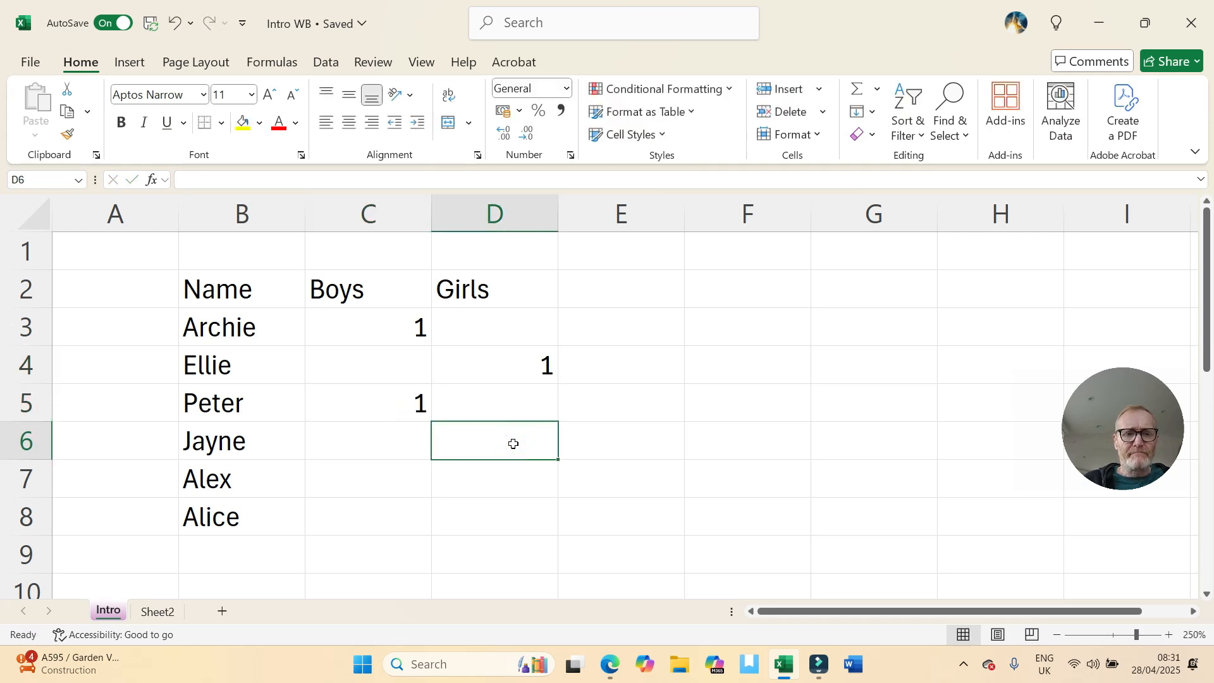
pyautogui.click(472, 437)
pyautogui.write('1')
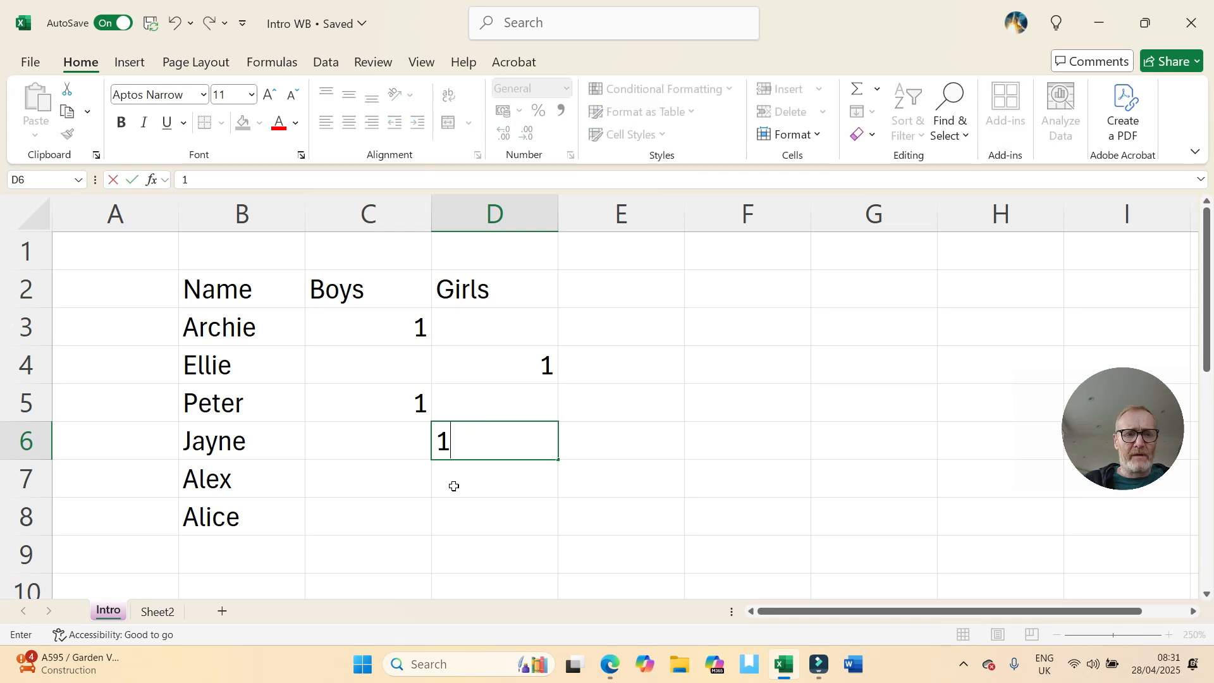
# Step: Enter 1 in C7 for the fifth name, and switch it to the Girls column by entering 1 in D7 and clearing C7
pyautogui.click(397, 473)
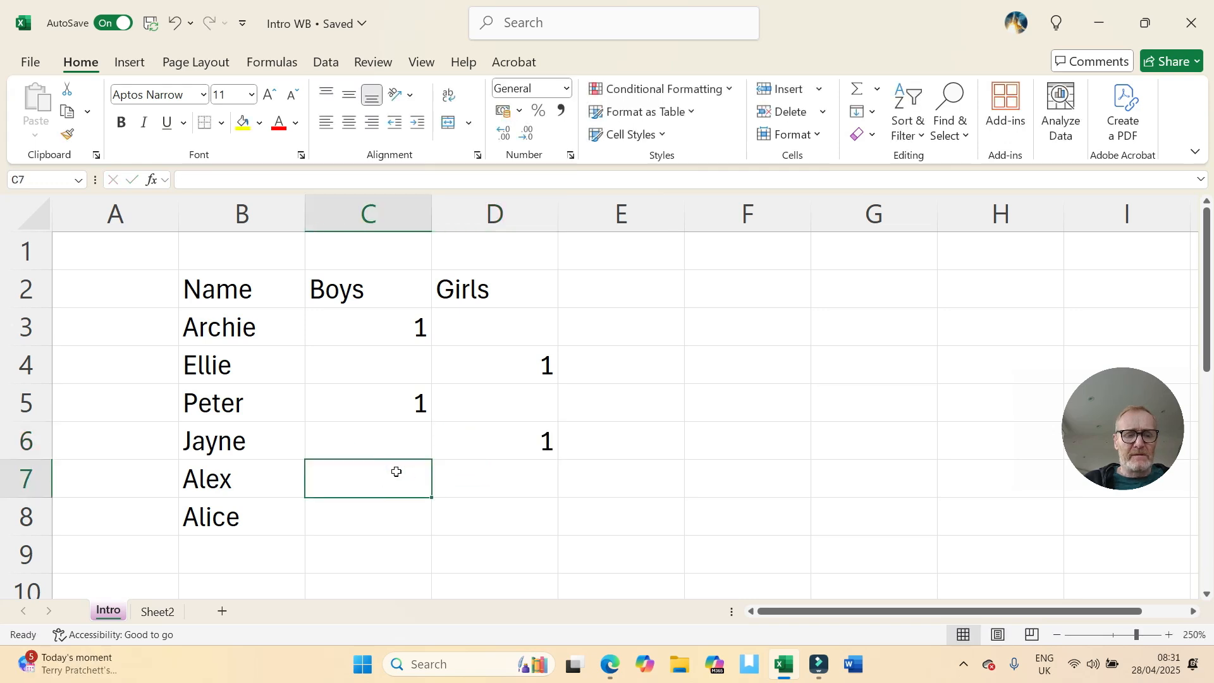
pyautogui.write('1')
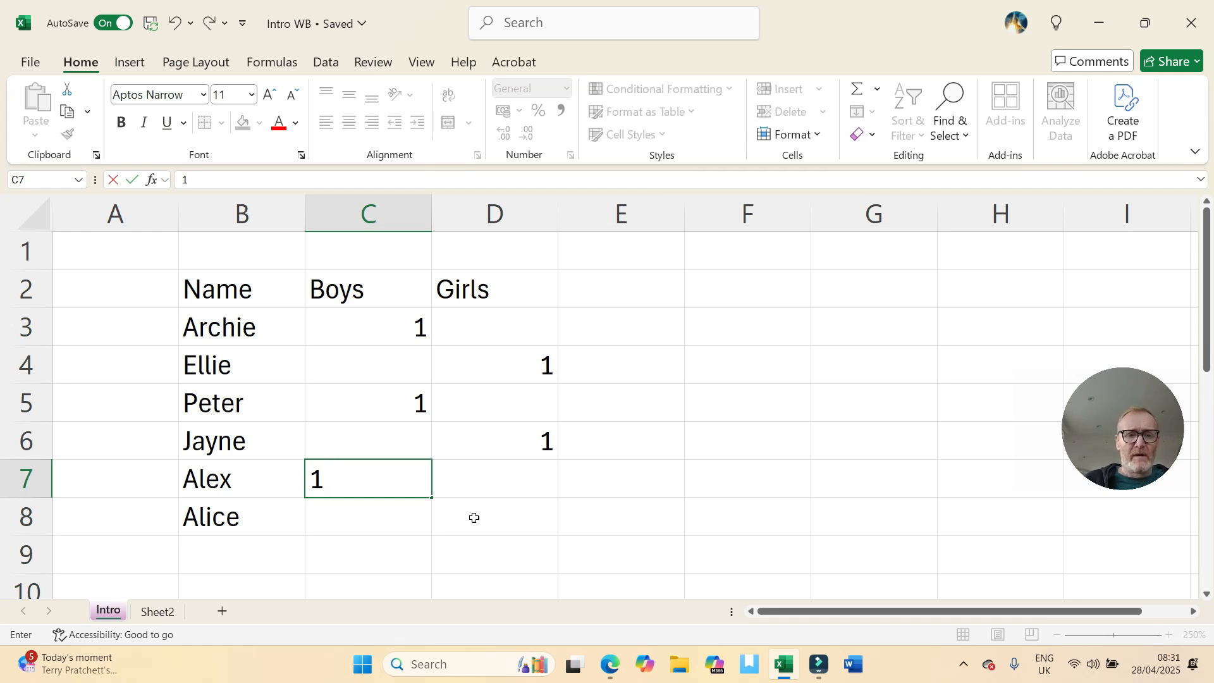
pyautogui.click(477, 474)
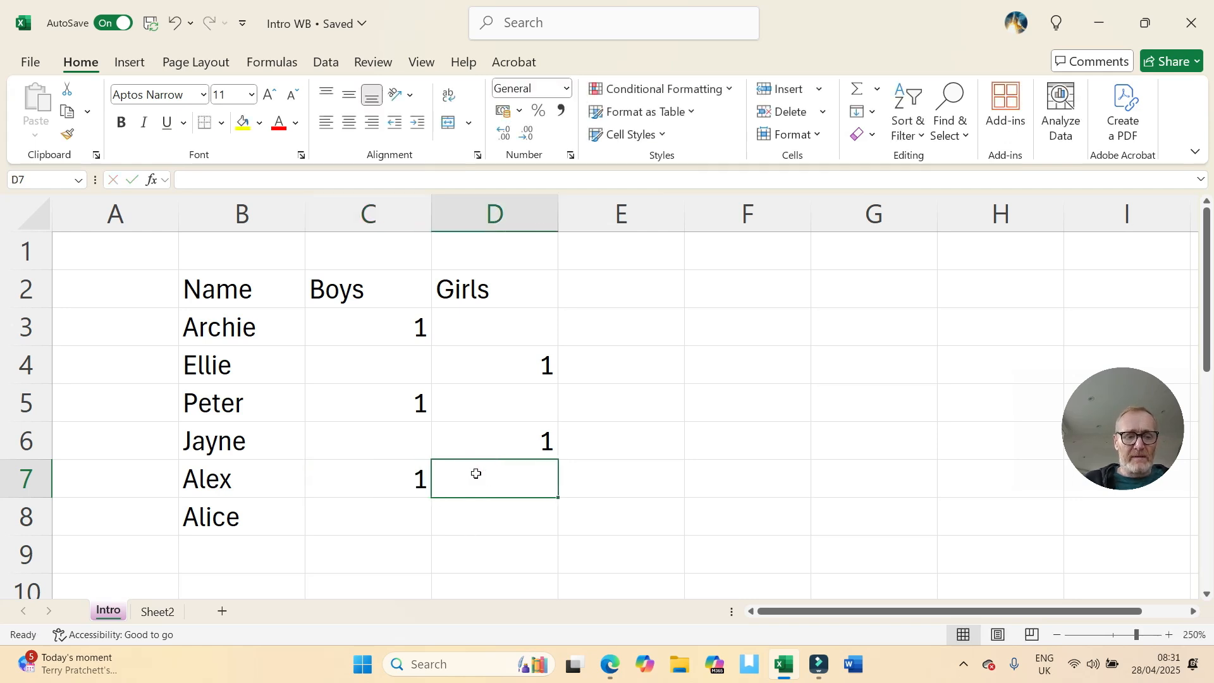
pyautogui.press('Right')
pyautogui.click(530, 477)
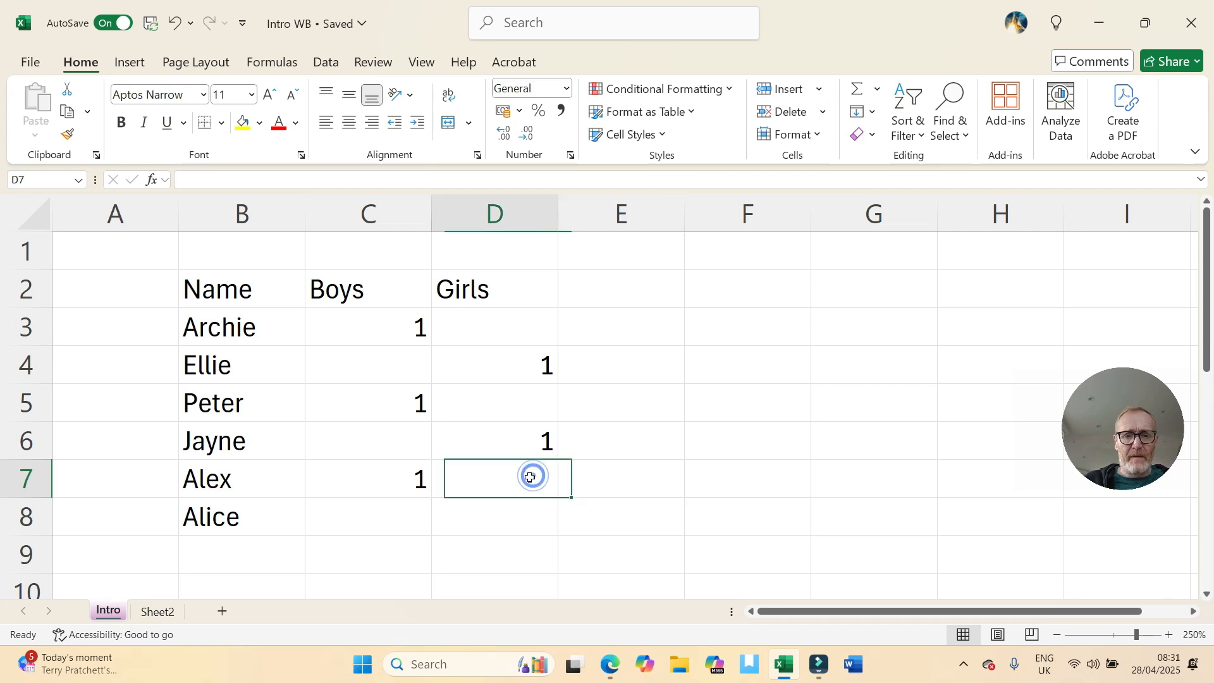
pyautogui.write('1')
pyautogui.click(401, 479)
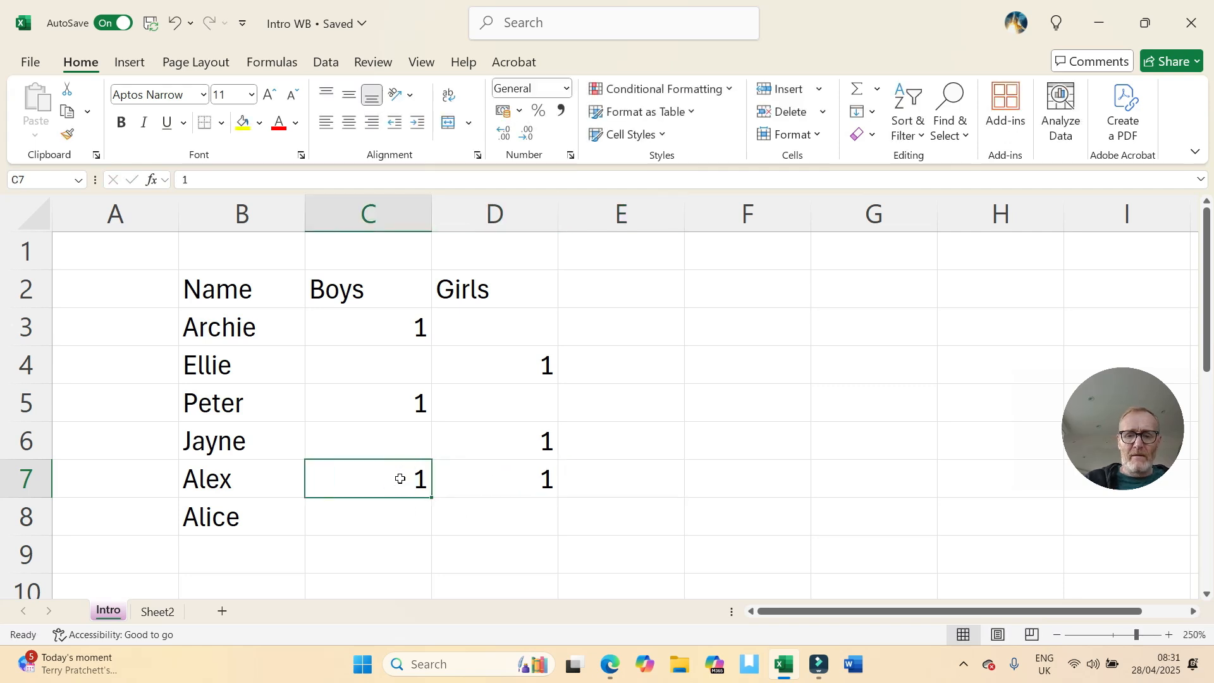
# Step: Enter 1 in the Girls column for the last name, in cell D8
pyautogui.click(473, 522)
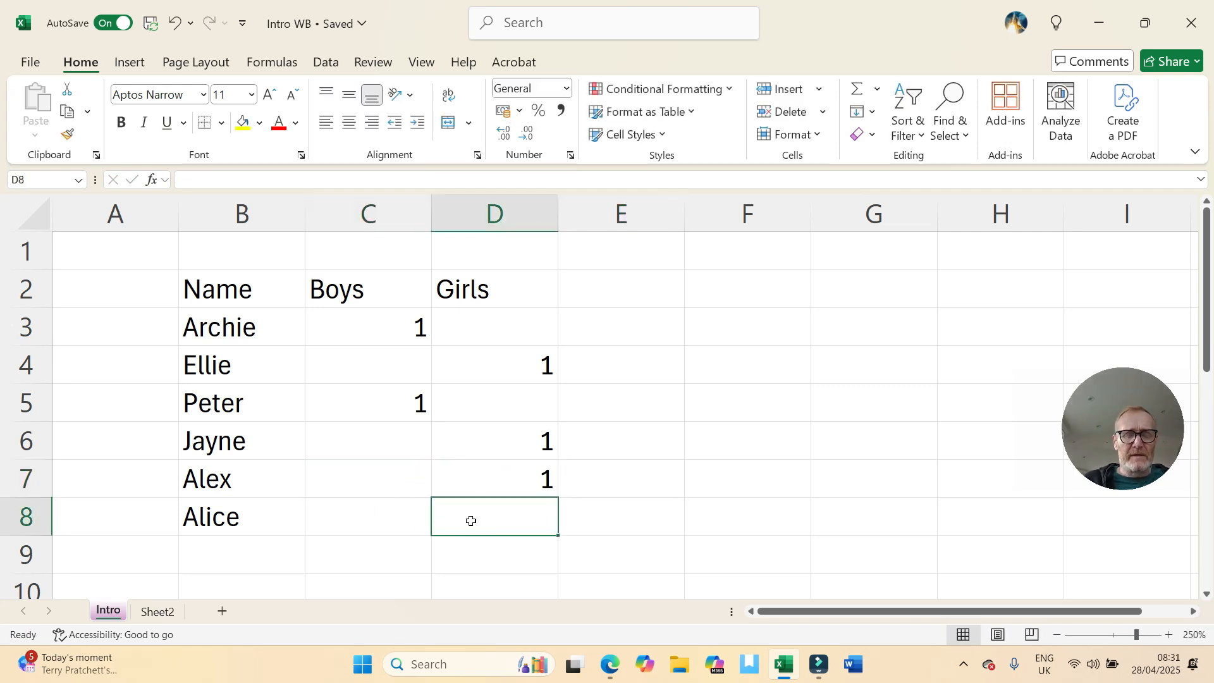
pyautogui.write('1')
pyautogui.click(648, 541)
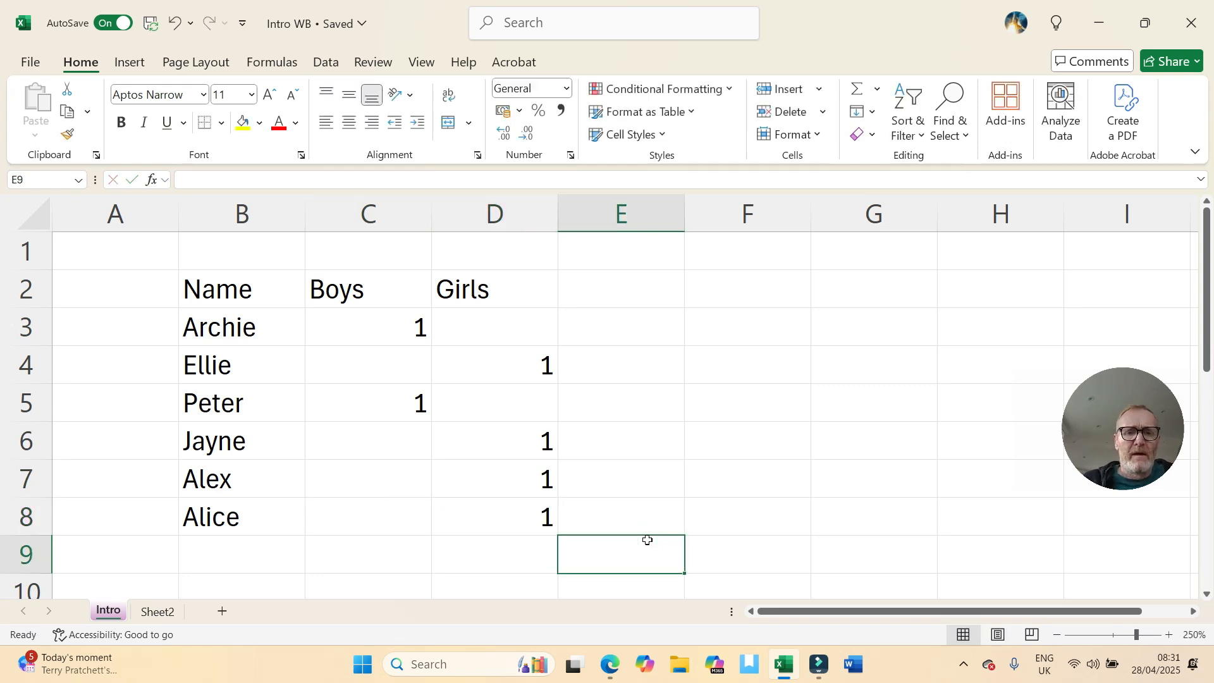
# Step: Label the row beneath the list of names Totals in cell B9
pyautogui.scroll(-1, 619, 541)
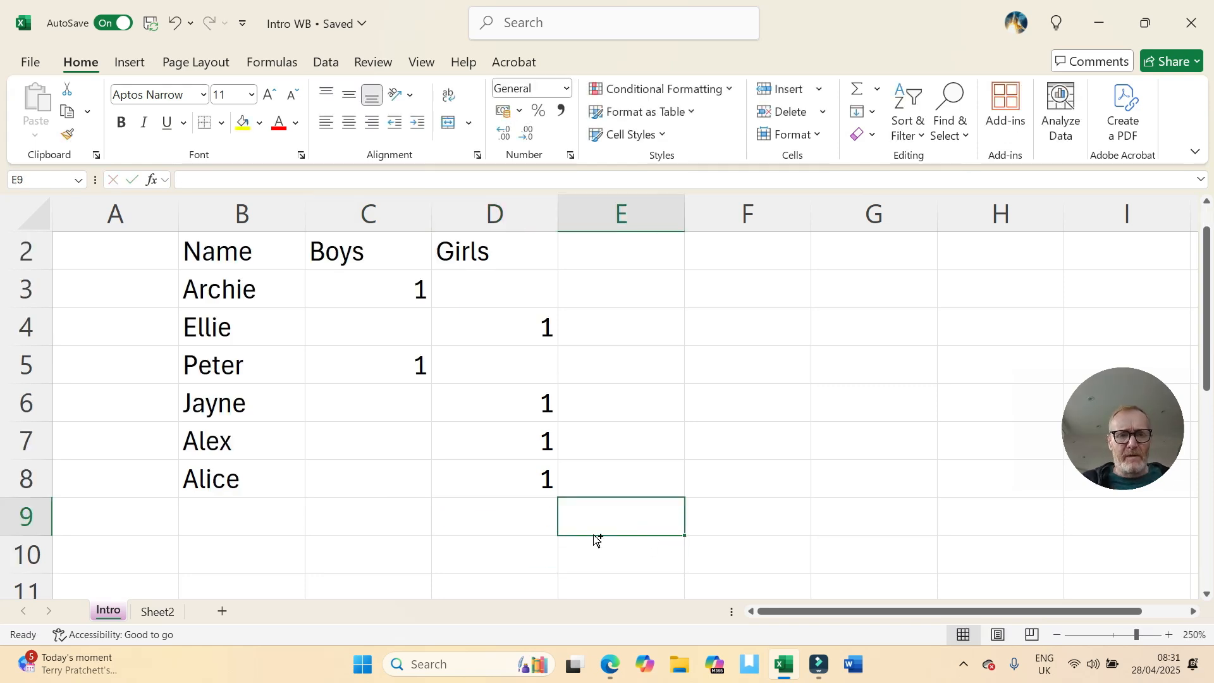
pyautogui.keyDown('ctrl'); pyautogui.scroll(-1, 594, 539); pyautogui.keyUp('ctrl')
pyautogui.click(218, 530)
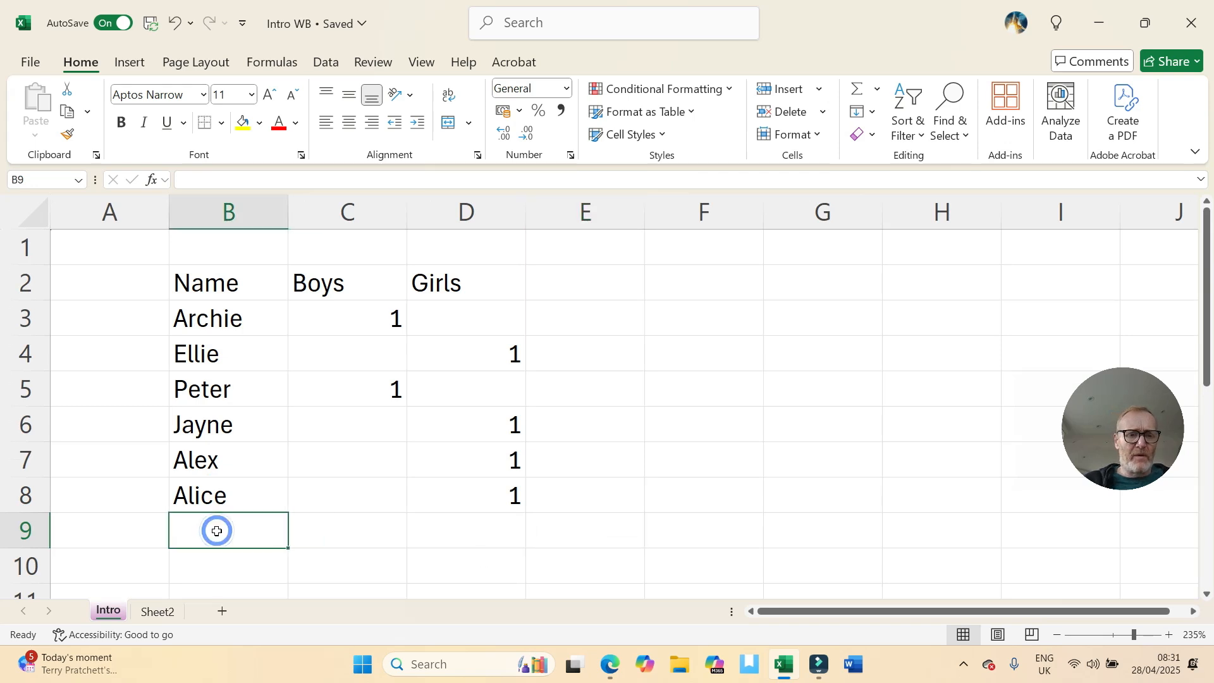
pyautogui.write('Totals')
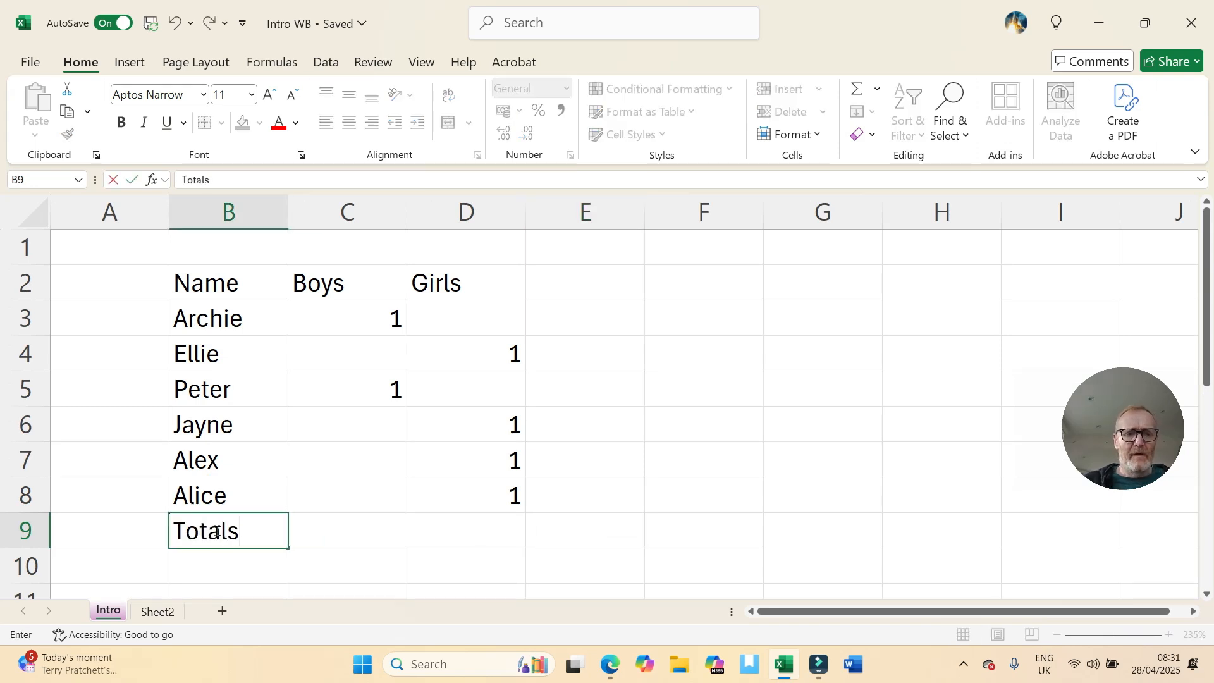
# Step: Total the Boys column in cell C9 with an AutoSum formula covering C3:C8
pyautogui.click(388, 554)
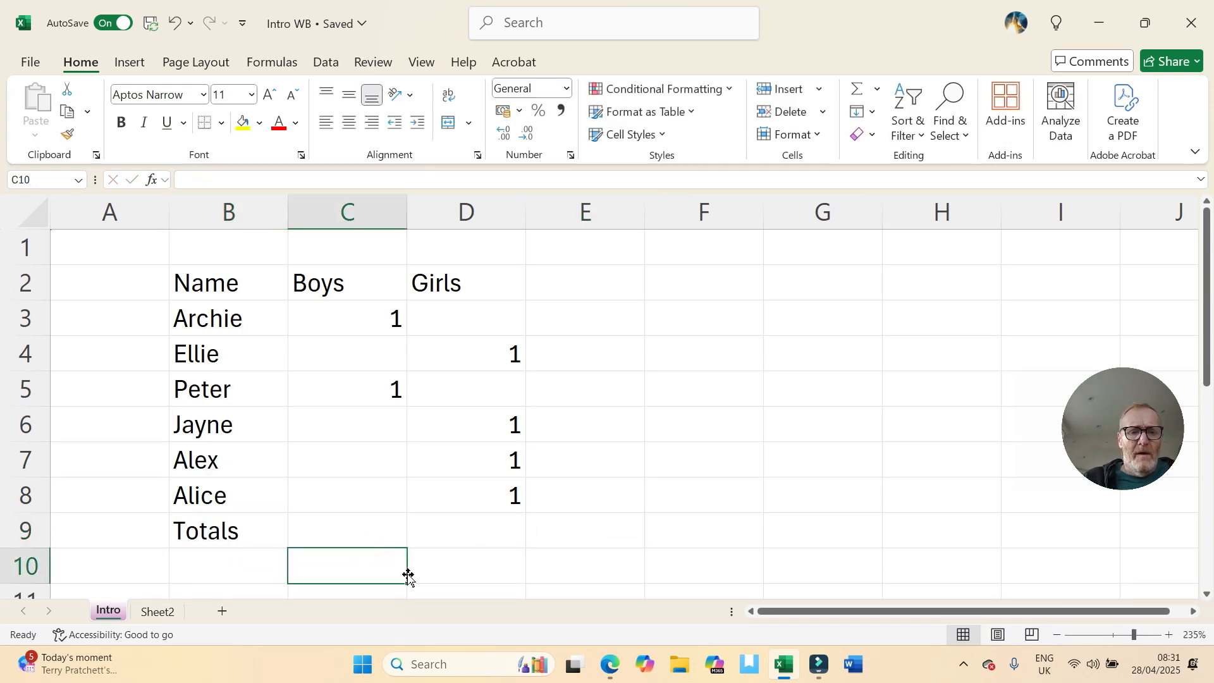
pyautogui.click(344, 535)
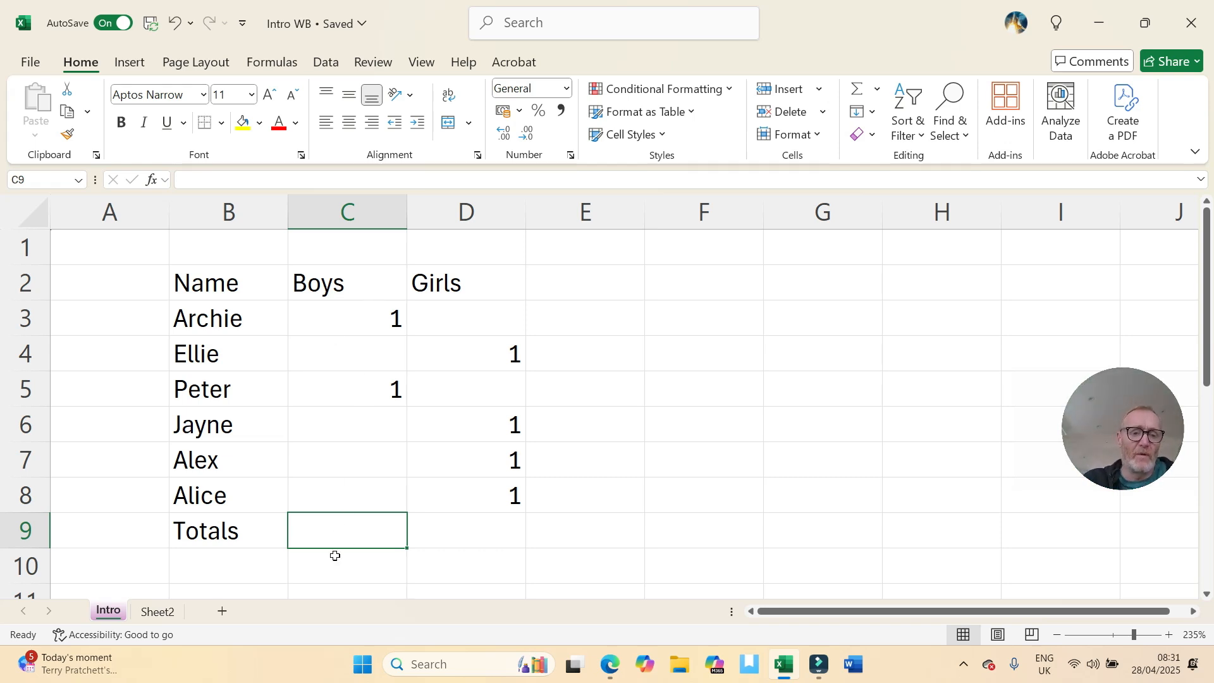
pyautogui.click(330, 534)
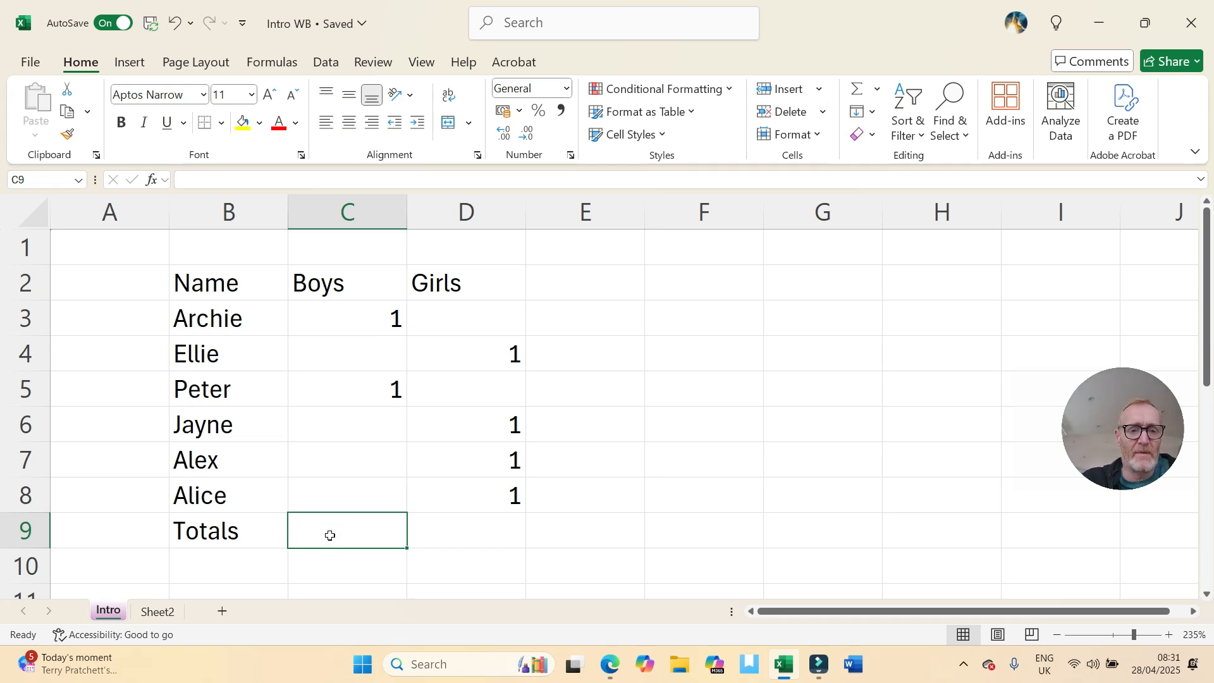
pyautogui.write('=')
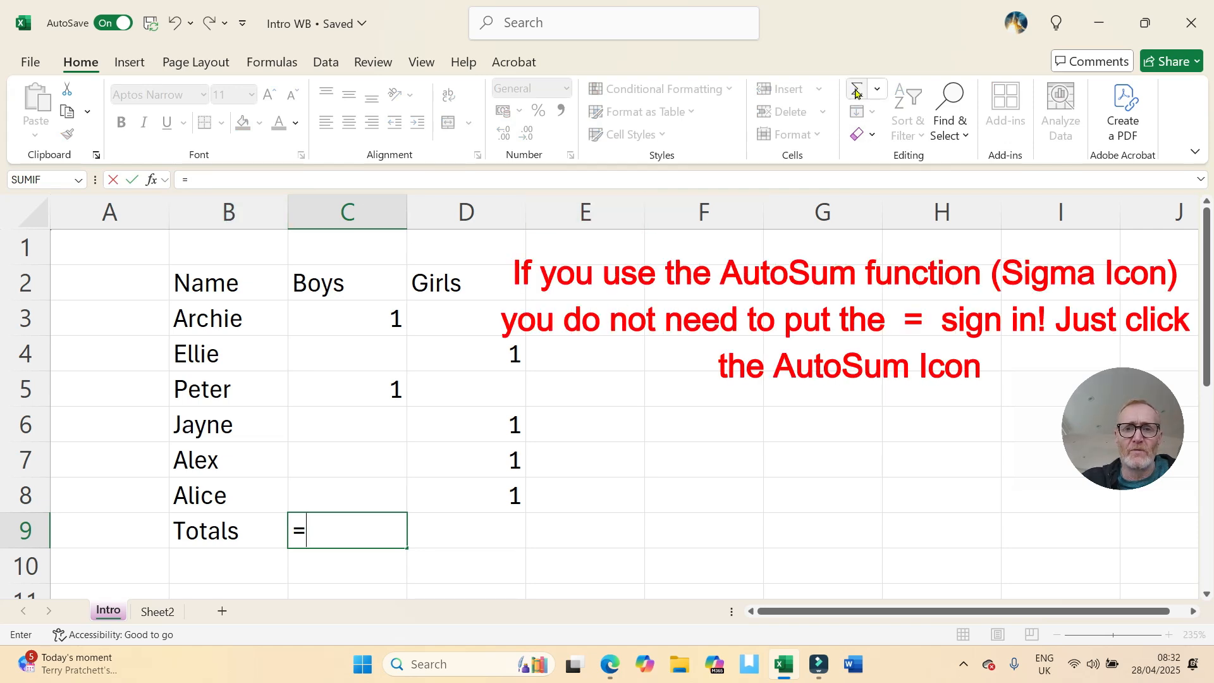
pyautogui.click(876, 91)
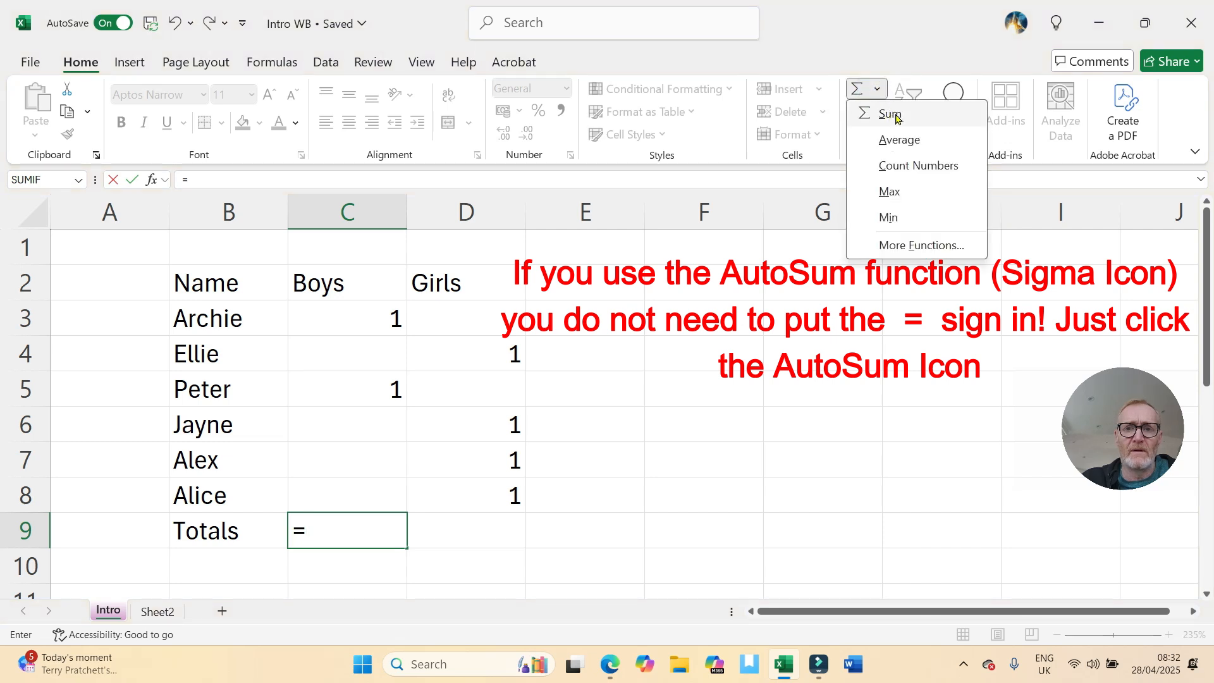
pyautogui.click(891, 113)
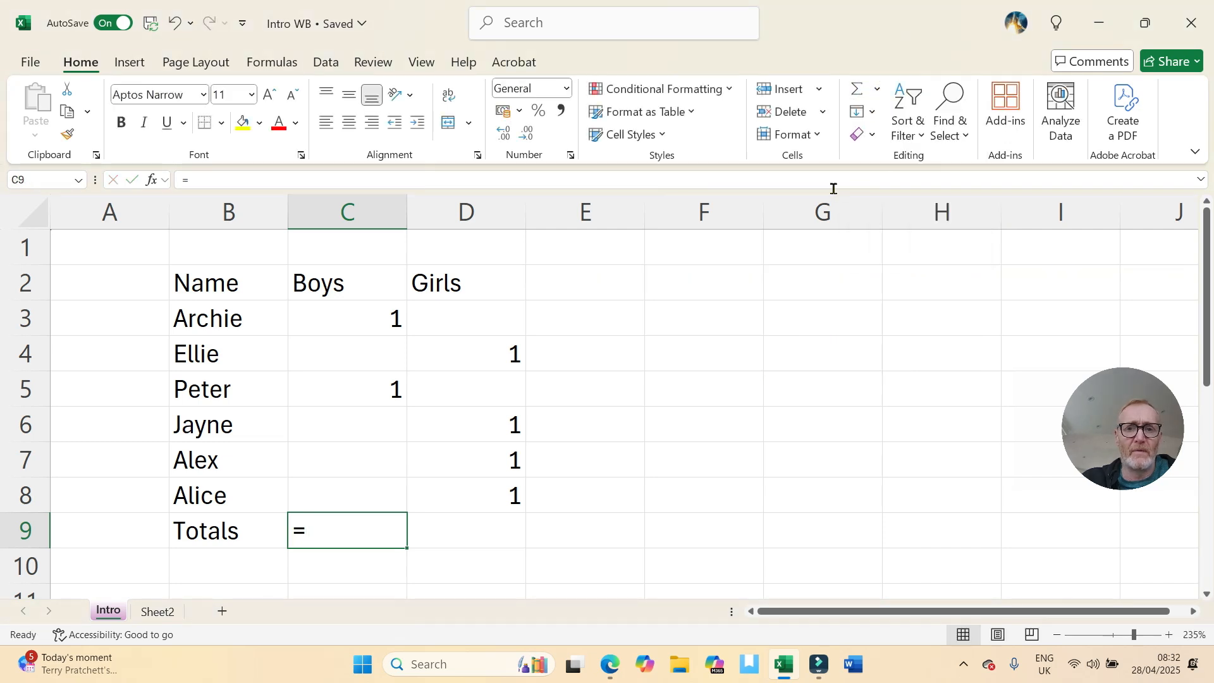
pyautogui.click(857, 89)
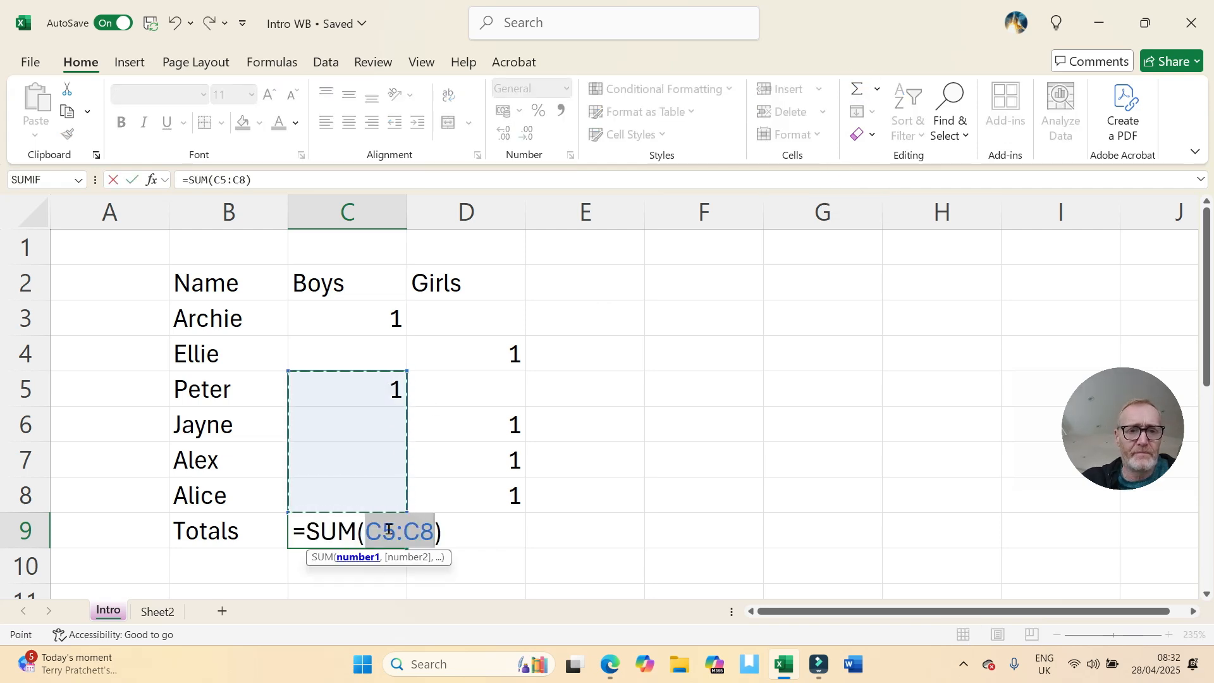
pyautogui.moveTo(408, 371); pyautogui.dragTo(406, 306)
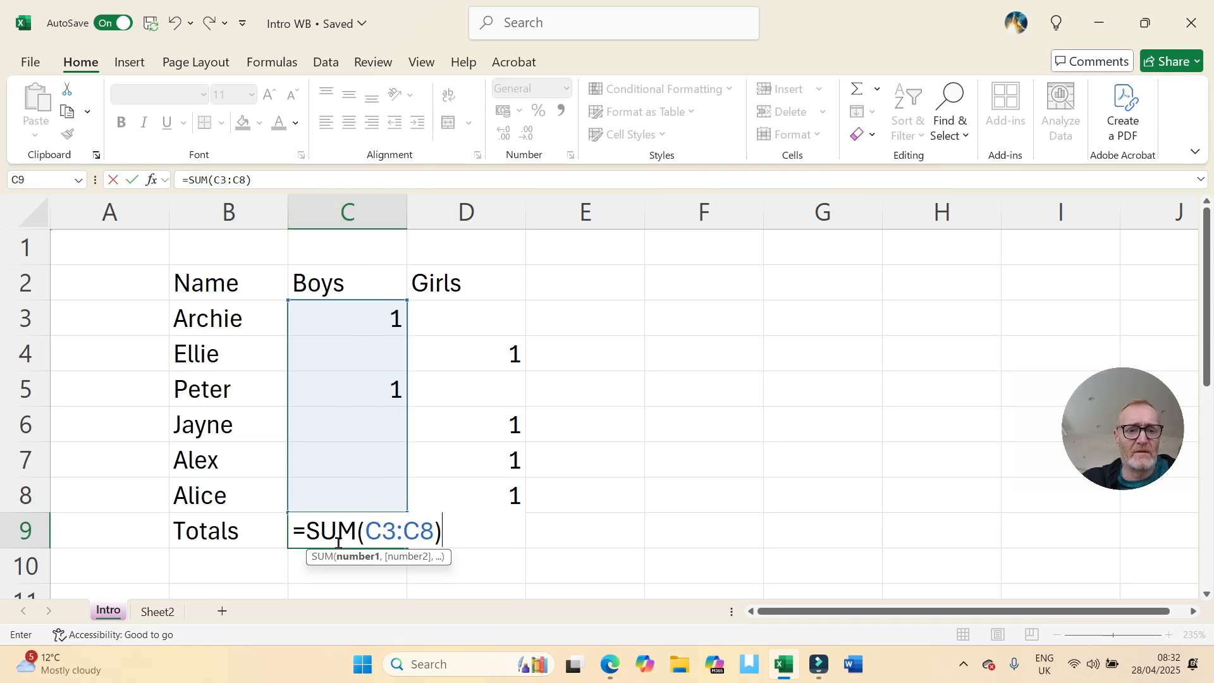
pyautogui.press('Return')
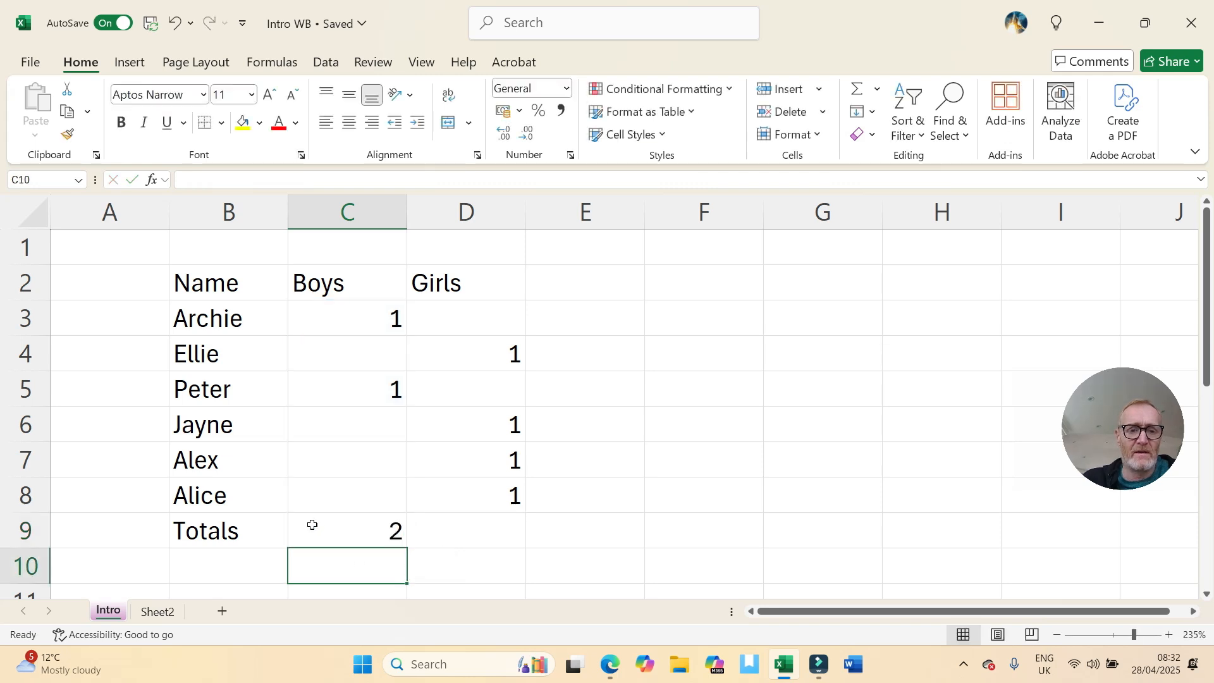
# Step: Fill the Boys total formula from C9 across to D9 for the Girls column and inspect the range it uses
pyautogui.click(361, 530)
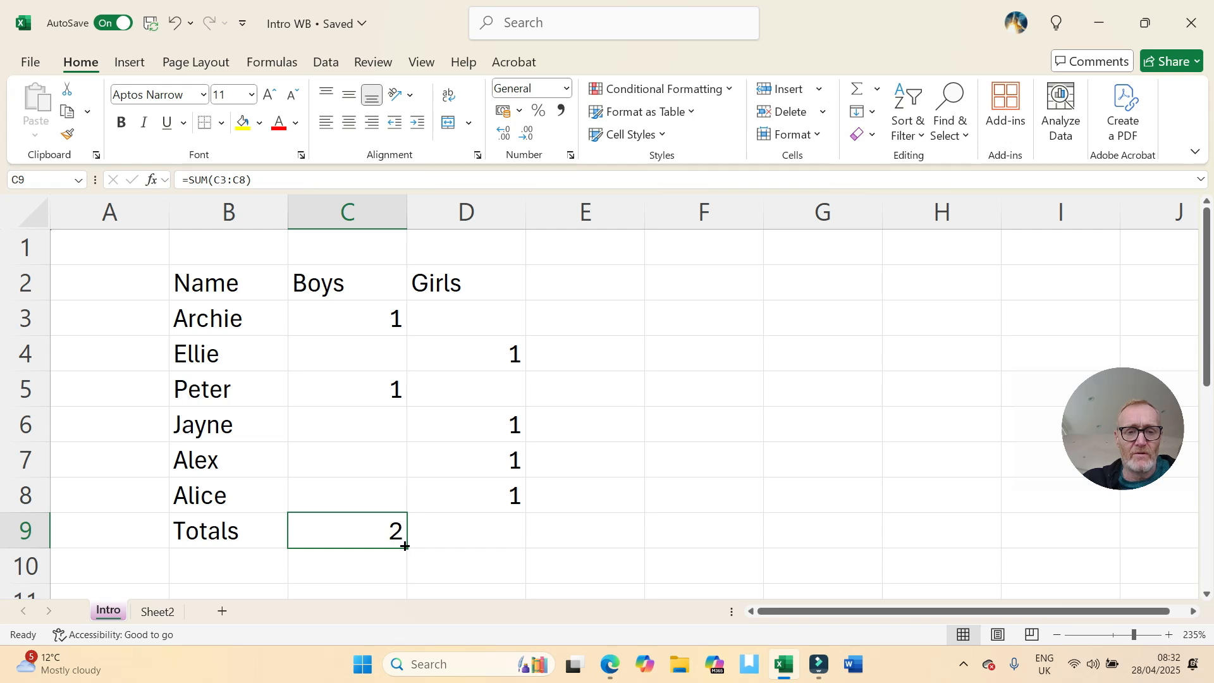
pyautogui.moveTo(405, 547); pyautogui.dragTo(485, 541)
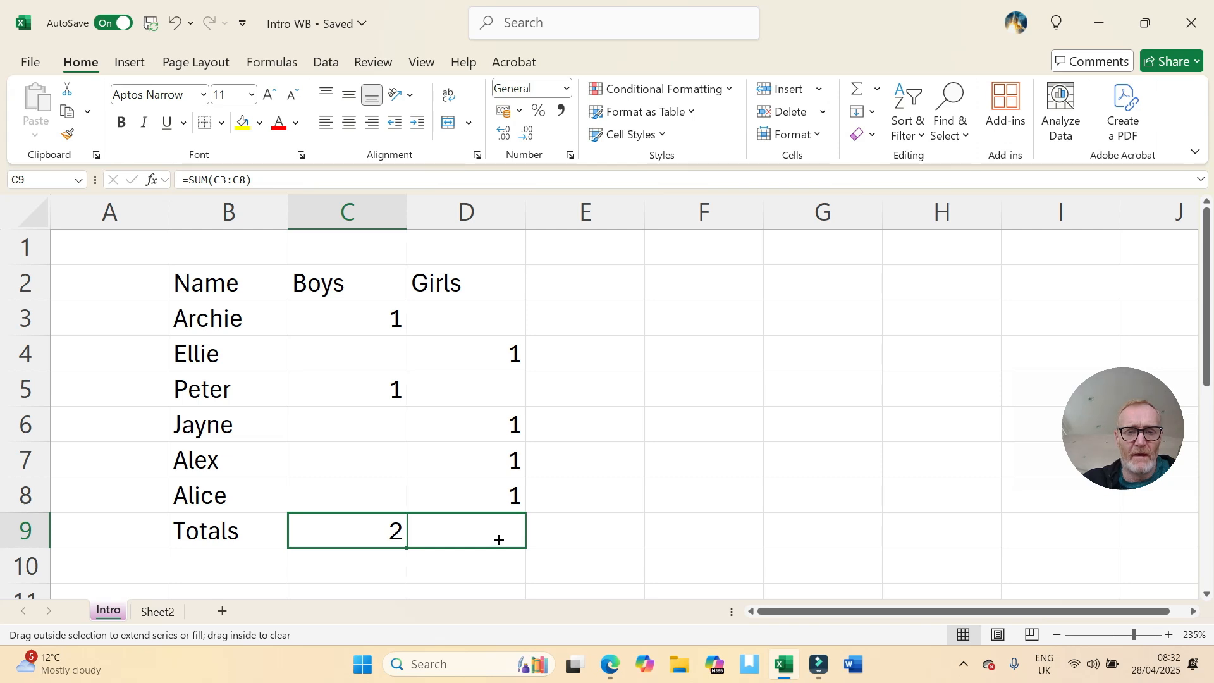
pyautogui.moveTo(499, 539); pyautogui.dragTo(498, 540)
pyautogui.click(504, 528)
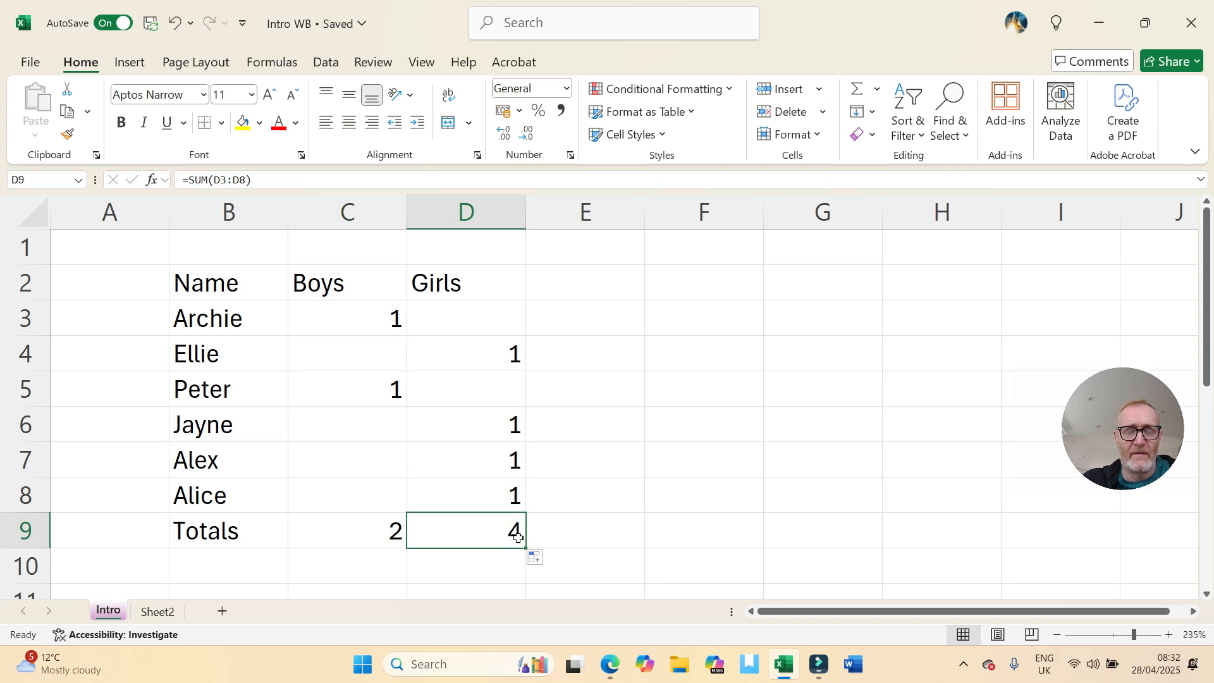
pyautogui.click(237, 180)
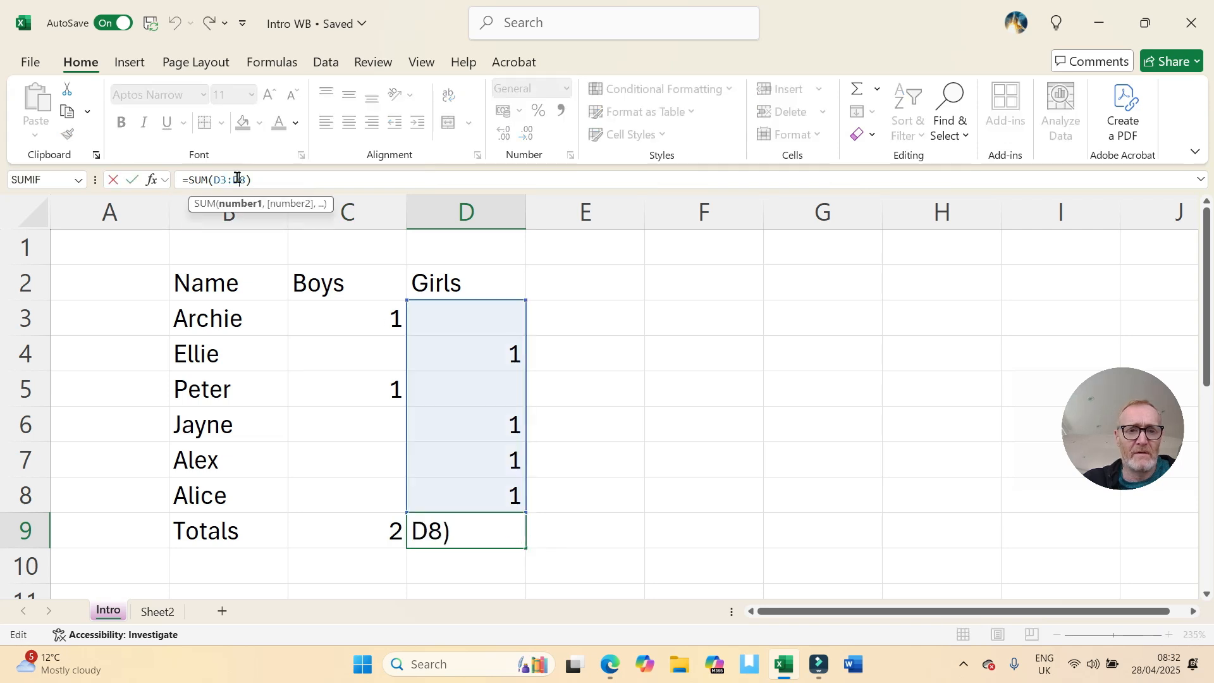
pyautogui.click(128, 182)
pyautogui.click(338, 434)
# Step: Test the Girls total by entering 1 in D3 and clearing that cell again
pyautogui.click(470, 317)
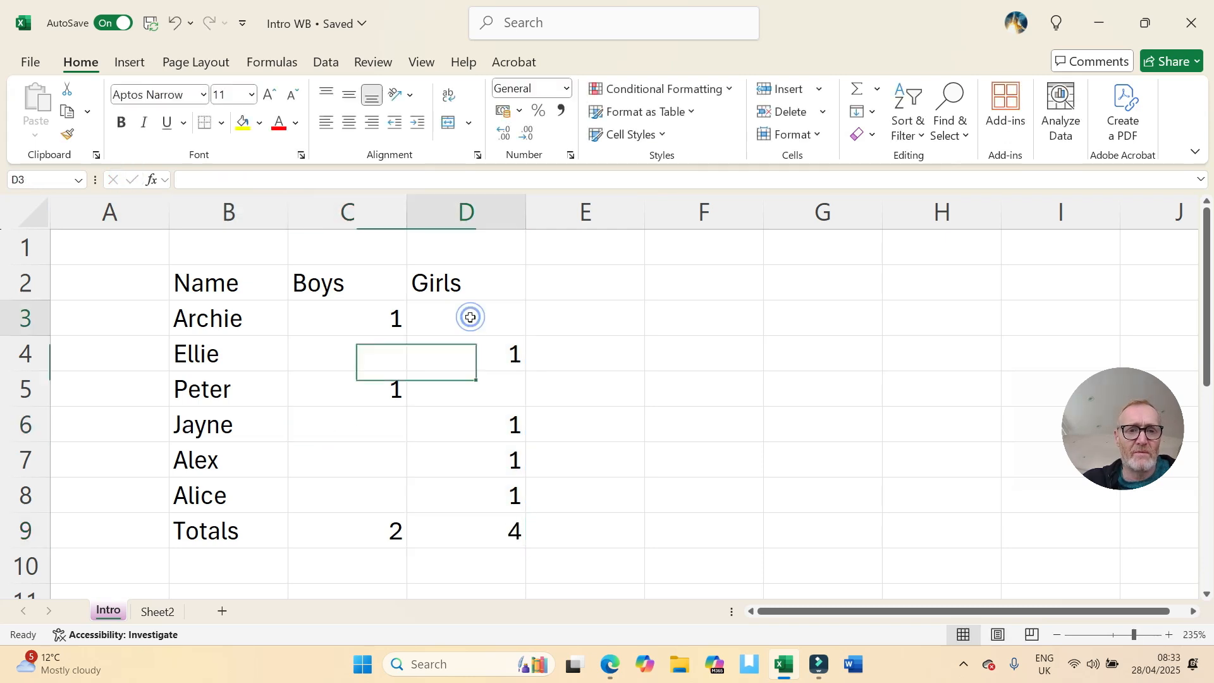
pyautogui.write('1')
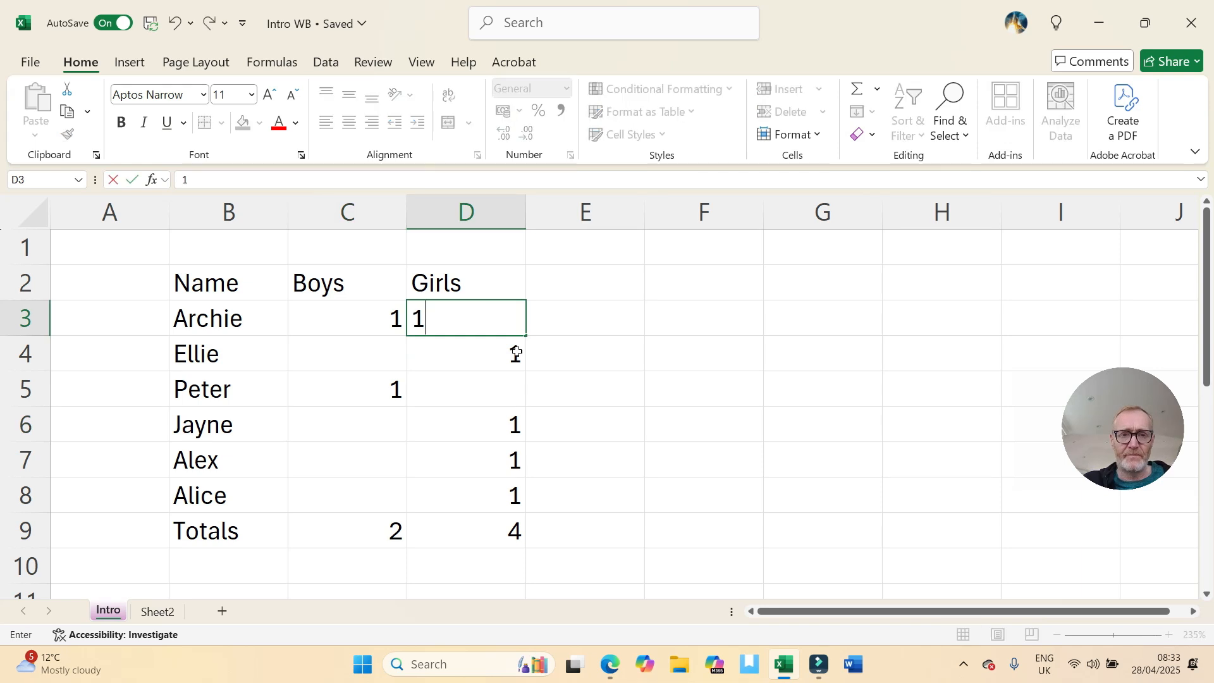
pyautogui.press('Return')
pyautogui.press('Up')
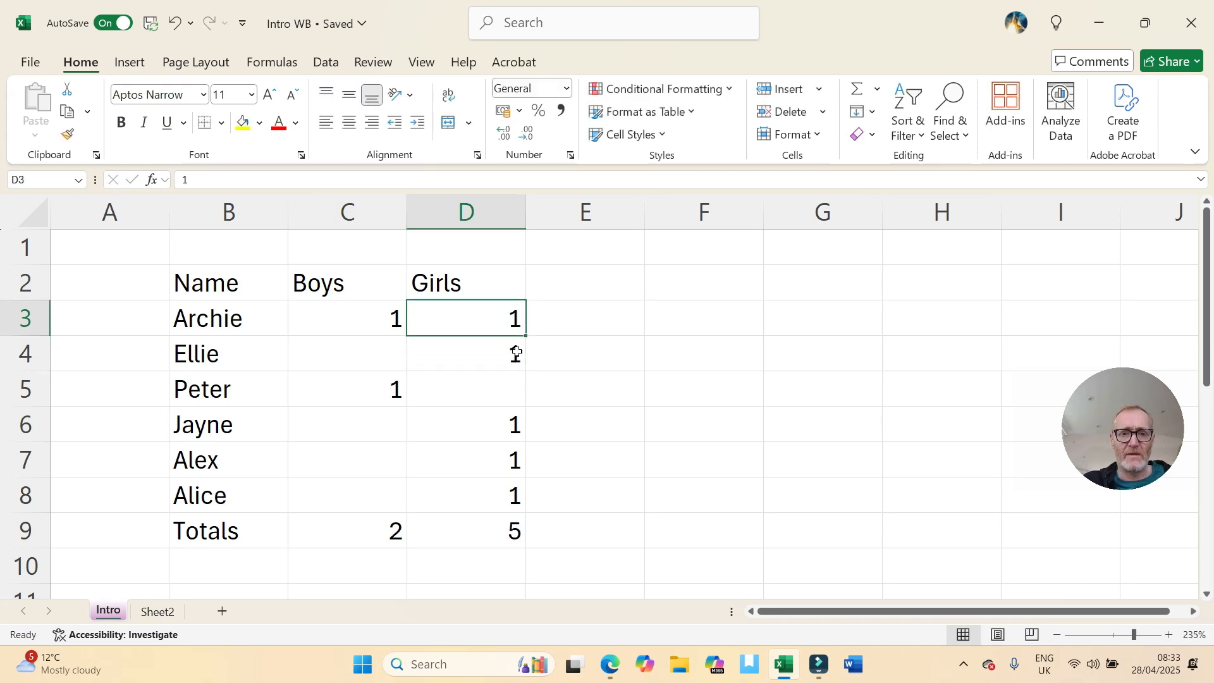
pyautogui.press('BackSpace')
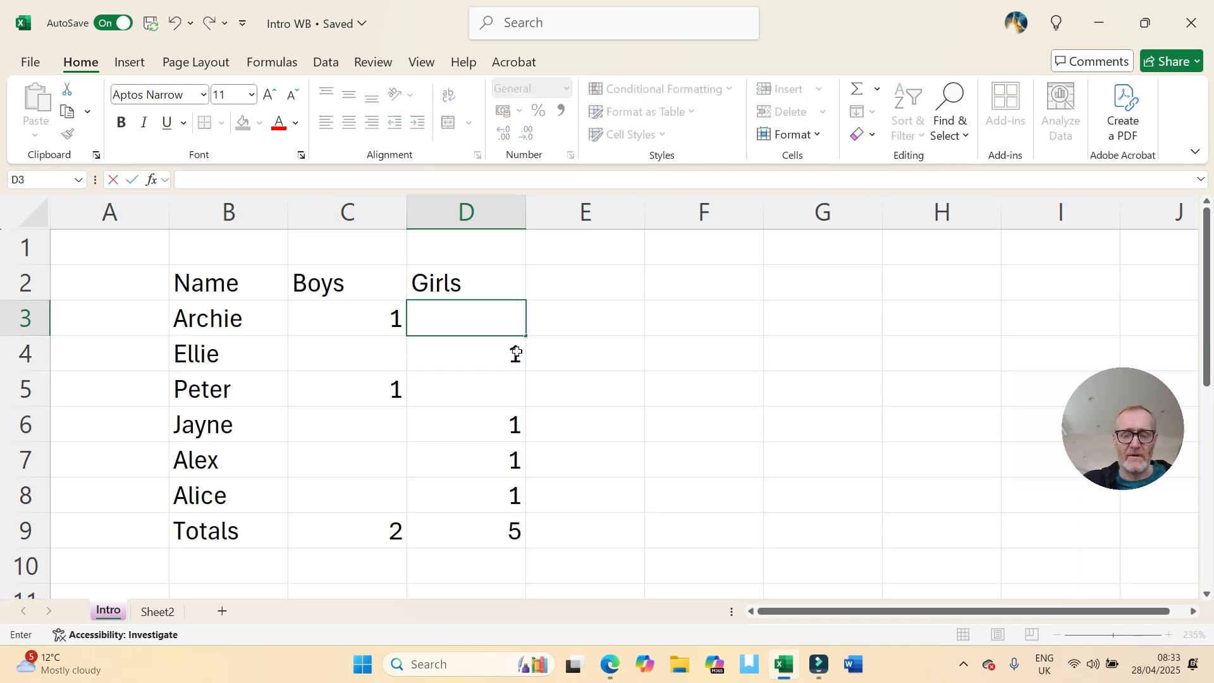
pyautogui.press('Return')
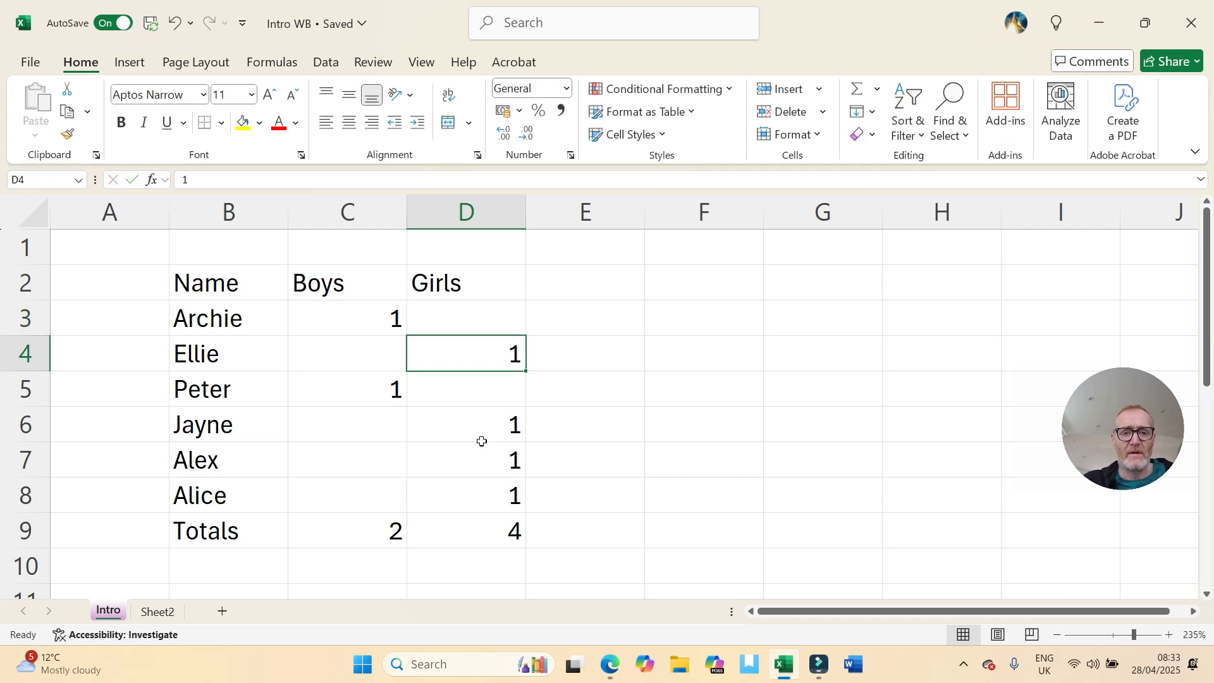
pyautogui.click(373, 430)
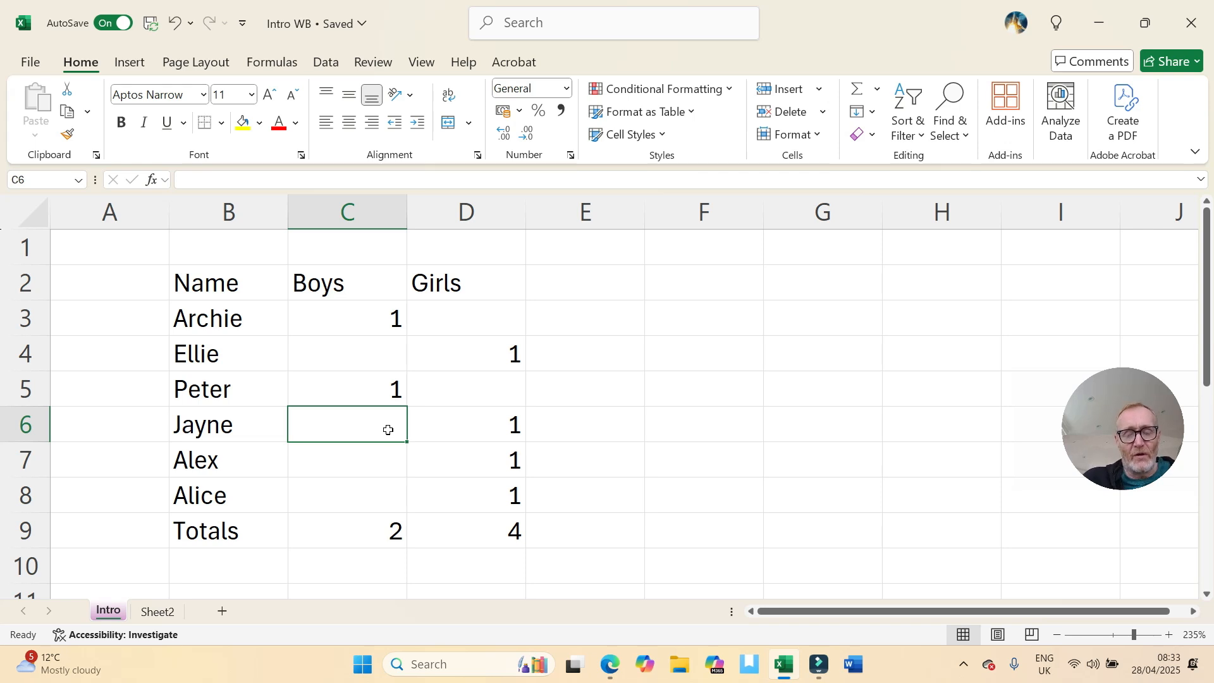
pyautogui.scroll(-1, 387, 422)
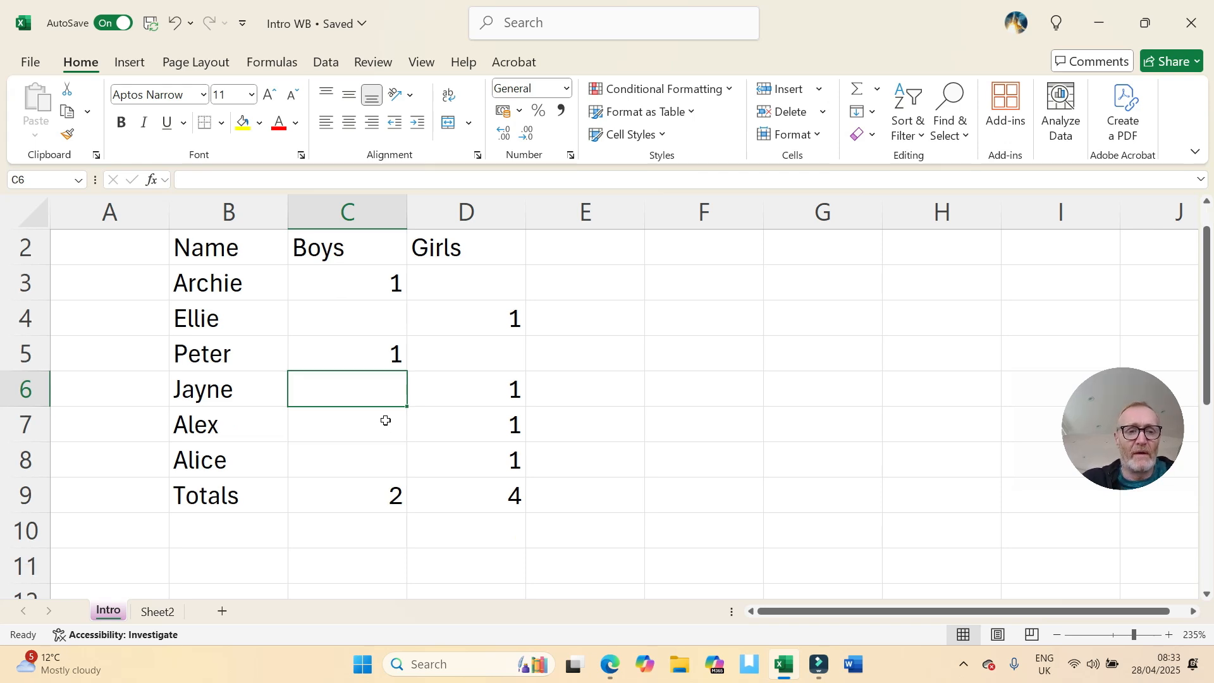
pyautogui.scroll(1, 387, 417)
pyautogui.scroll(-2, 388, 417)
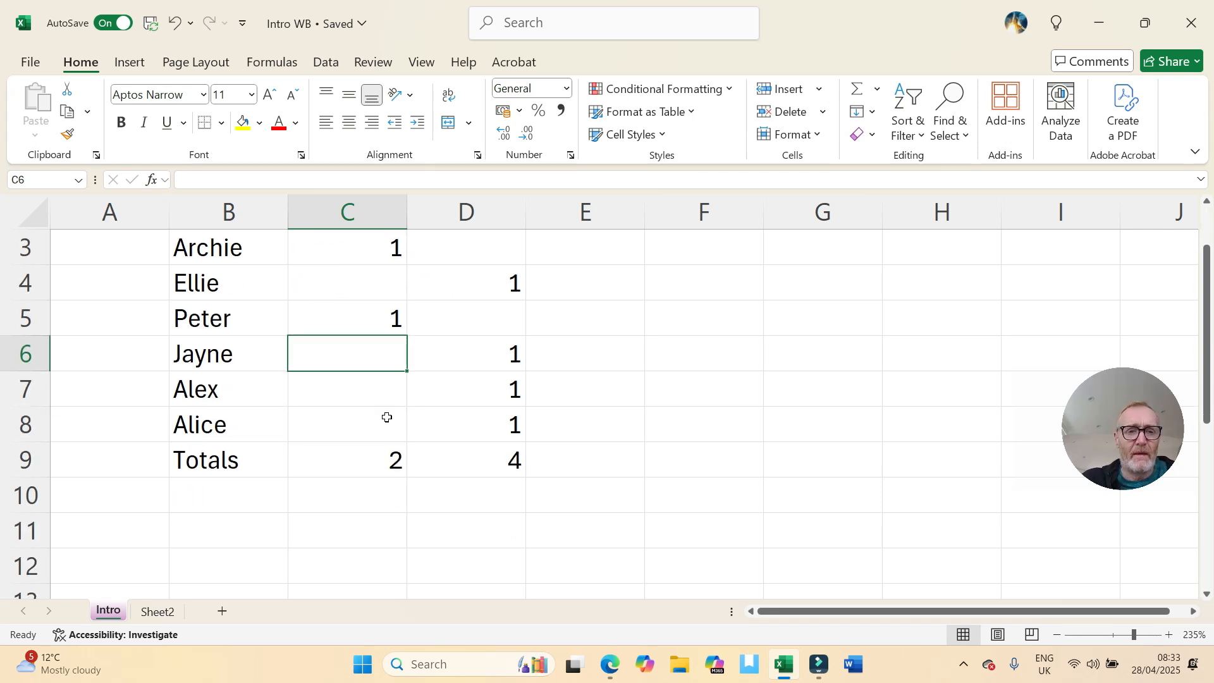
pyautogui.scroll(1, 387, 417)
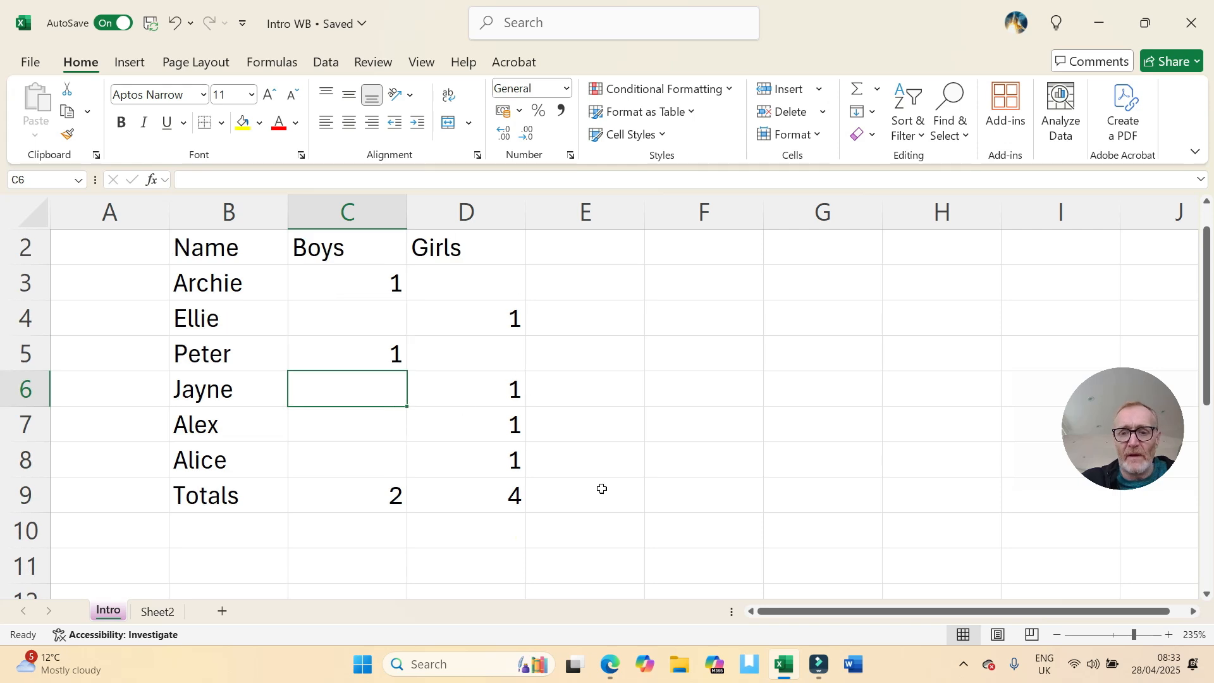
pyautogui.scroll(1, 604, 493)
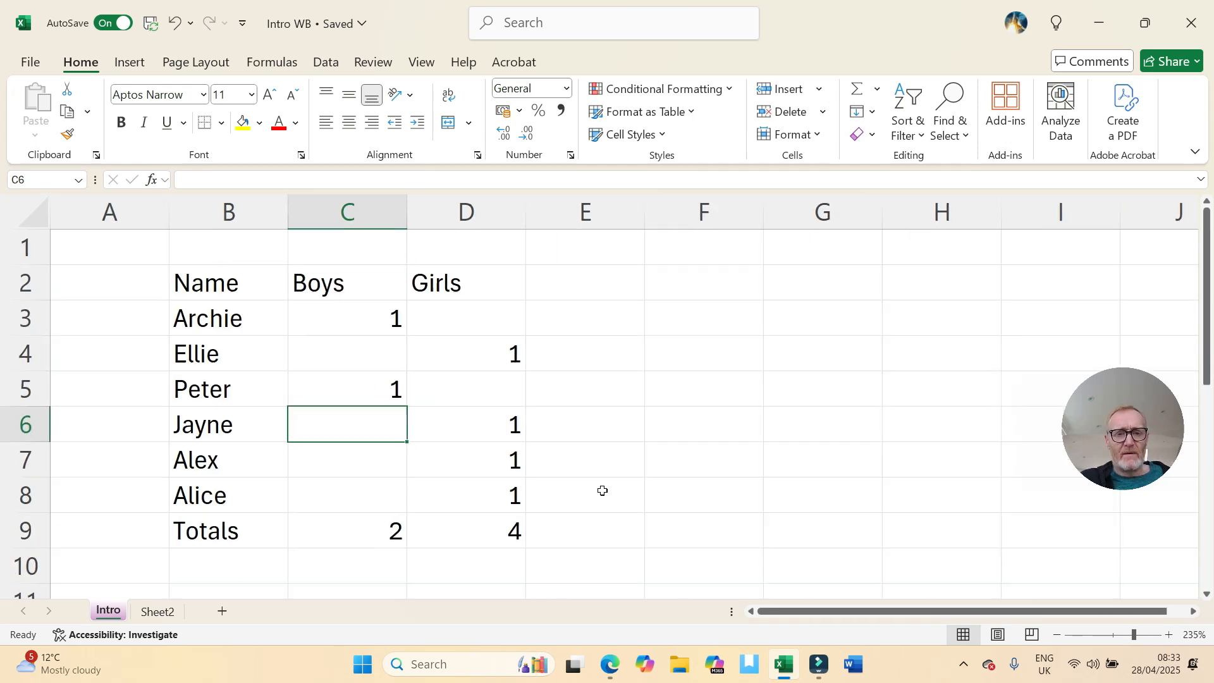
# Step: Apply All Borders to the whole table, cells B2:D9
pyautogui.scroll(-1, 604, 490)
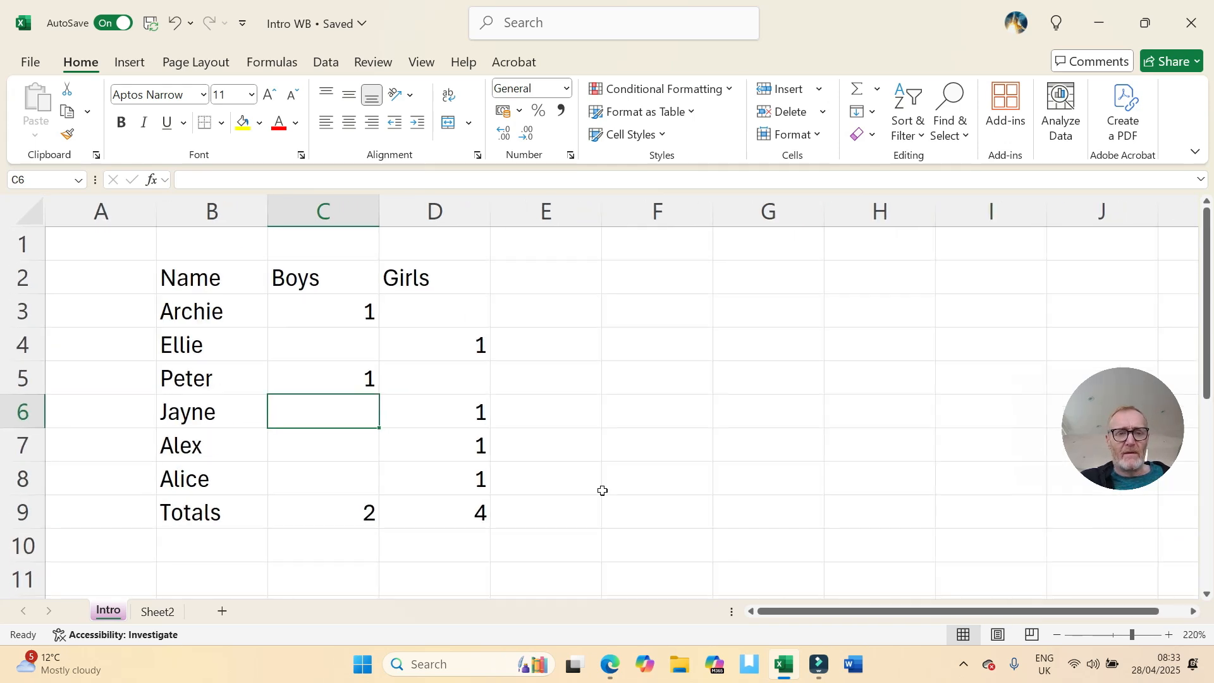
pyautogui.click(398, 442)
pyautogui.moveTo(228, 279); pyautogui.dragTo(415, 523)
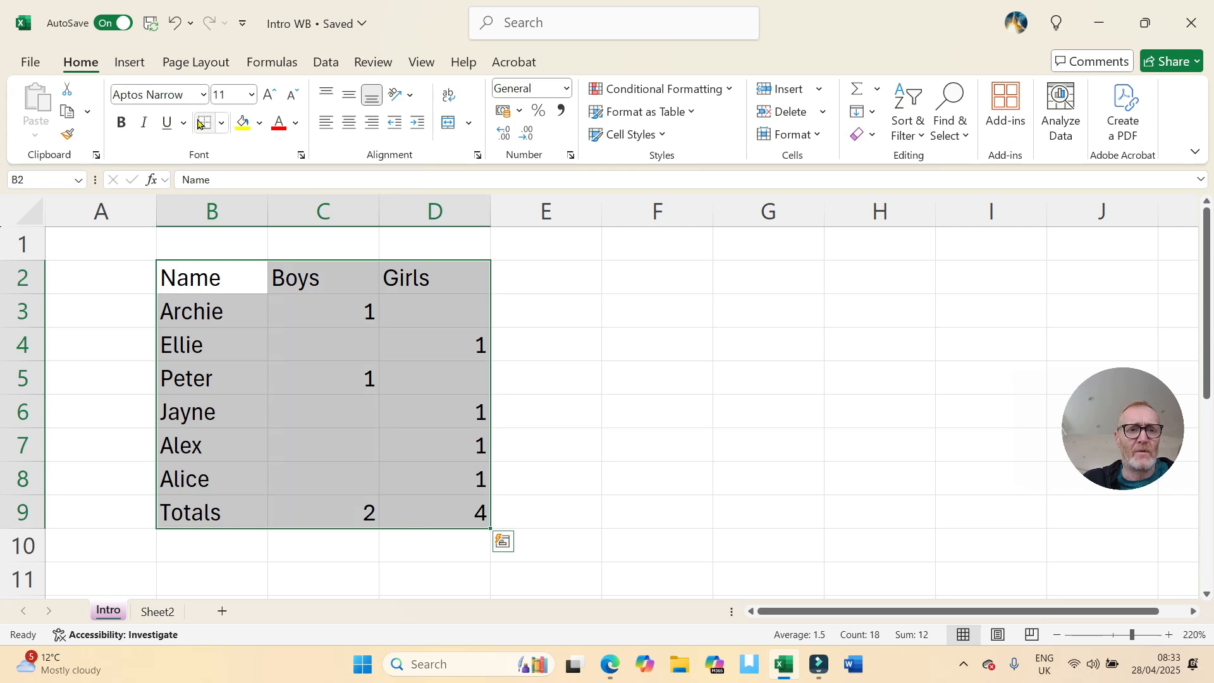
pyautogui.click(220, 126)
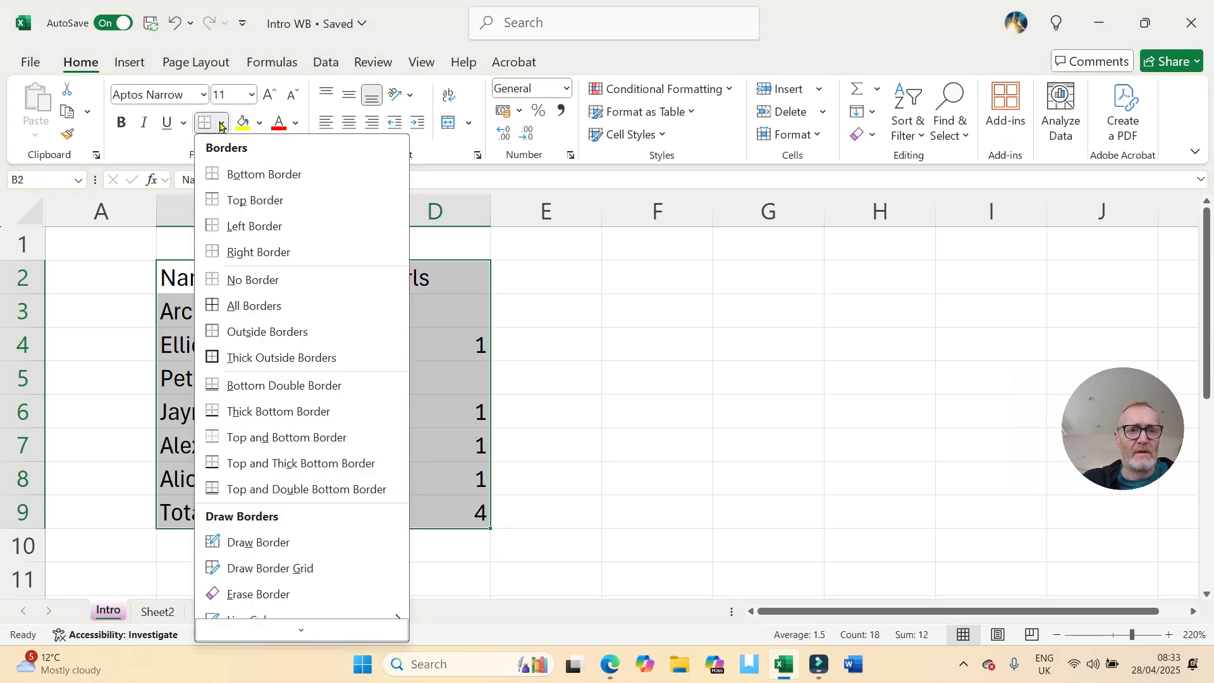
pyautogui.click(237, 306)
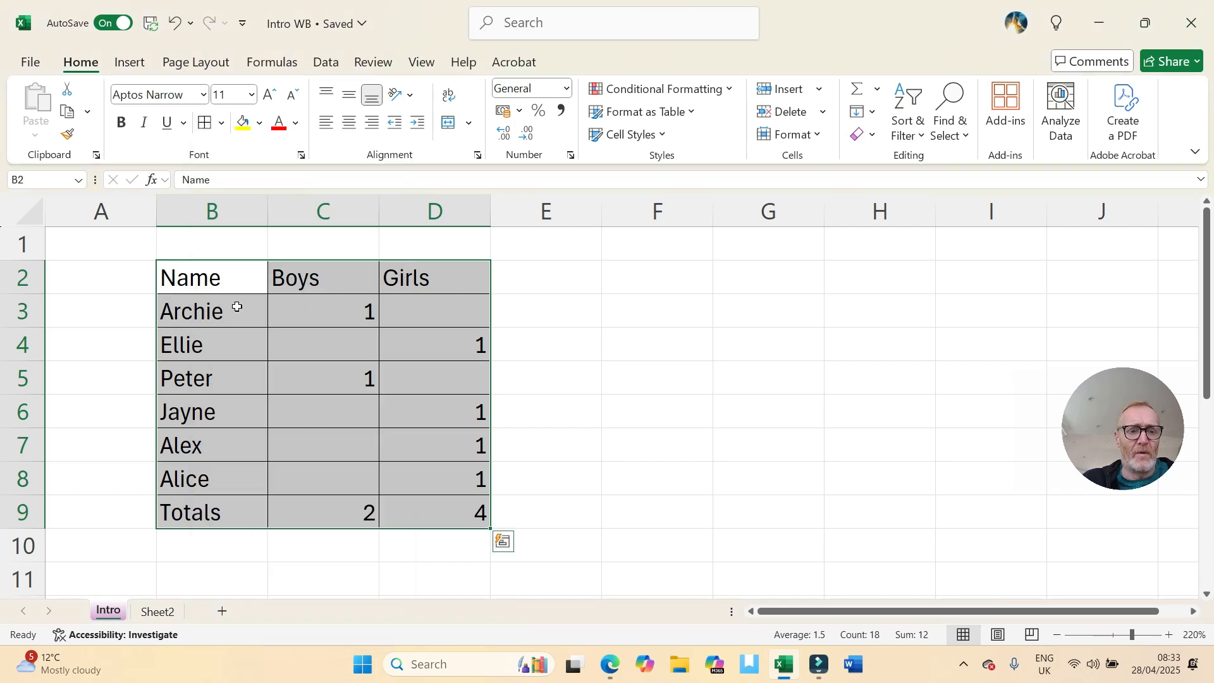
pyautogui.click(320, 348)
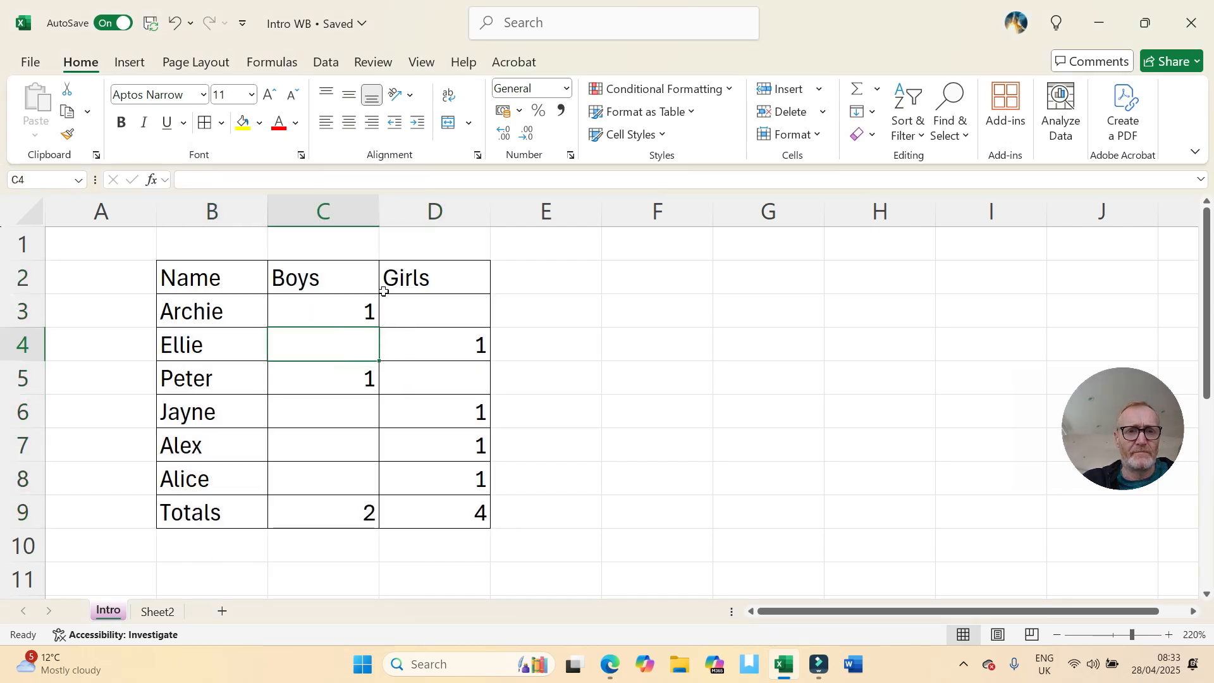
# Step: Format the header cells B2:D2 as bold, centred text with a light blue fill
pyautogui.moveTo(443, 273); pyautogui.dragTo(255, 274)
pyautogui.click(121, 125)
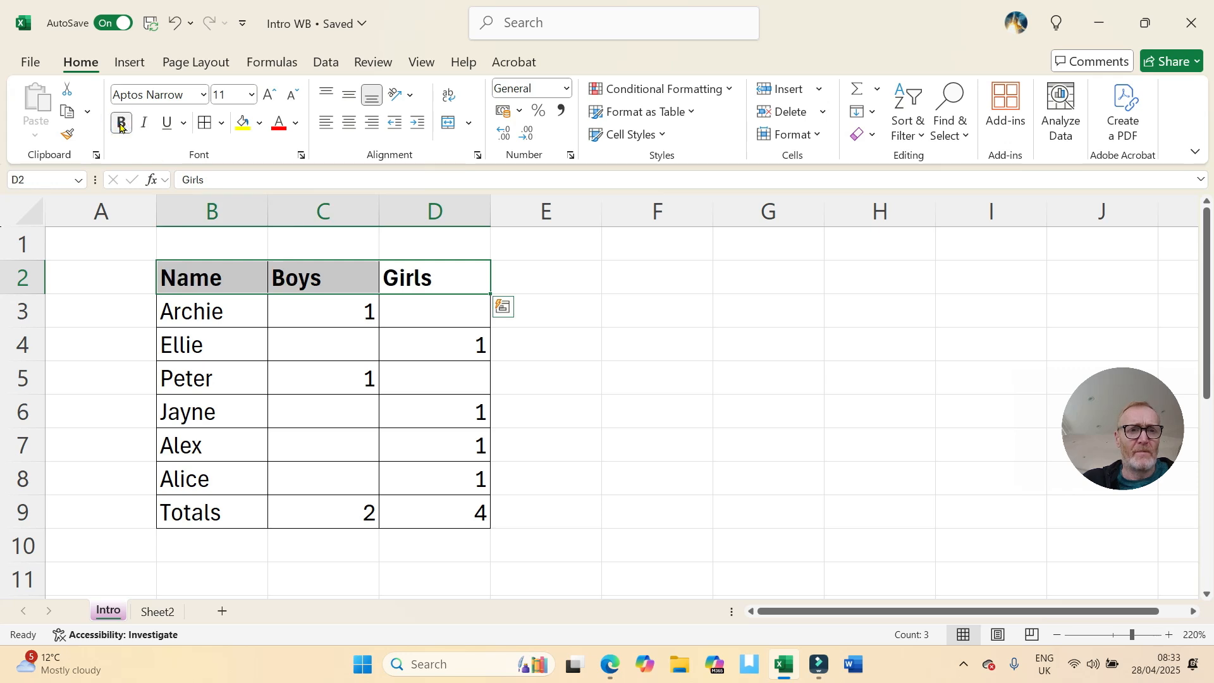
pyautogui.click(348, 124)
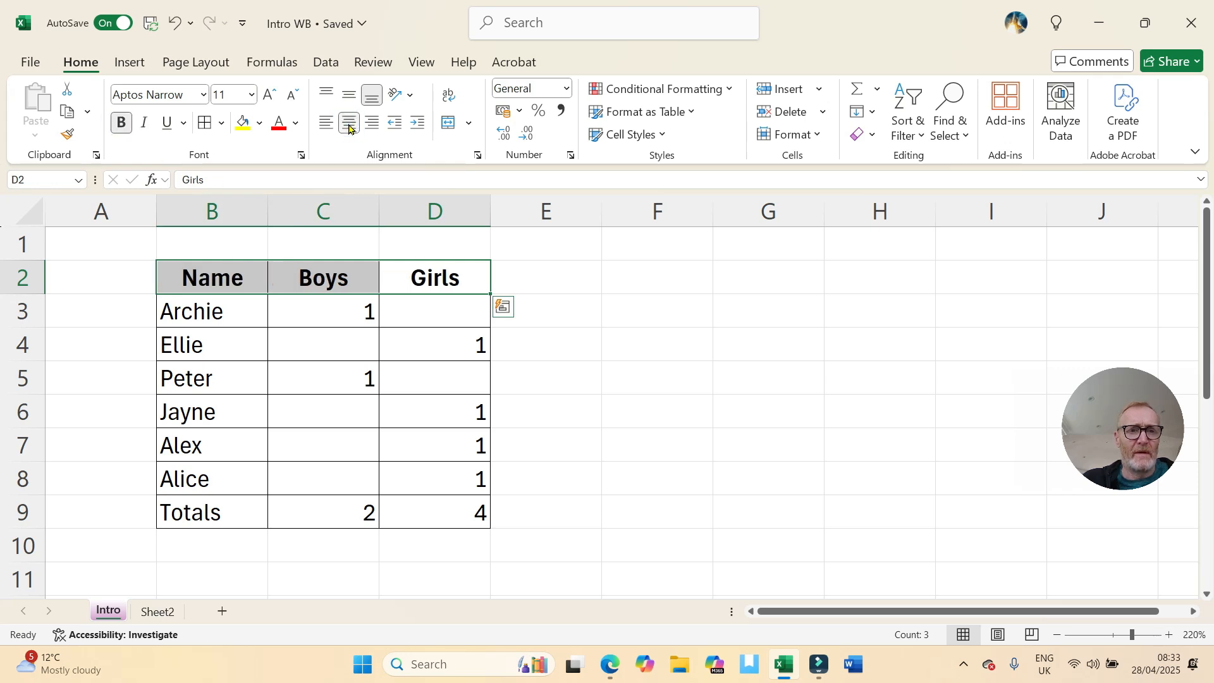
pyautogui.click(259, 123)
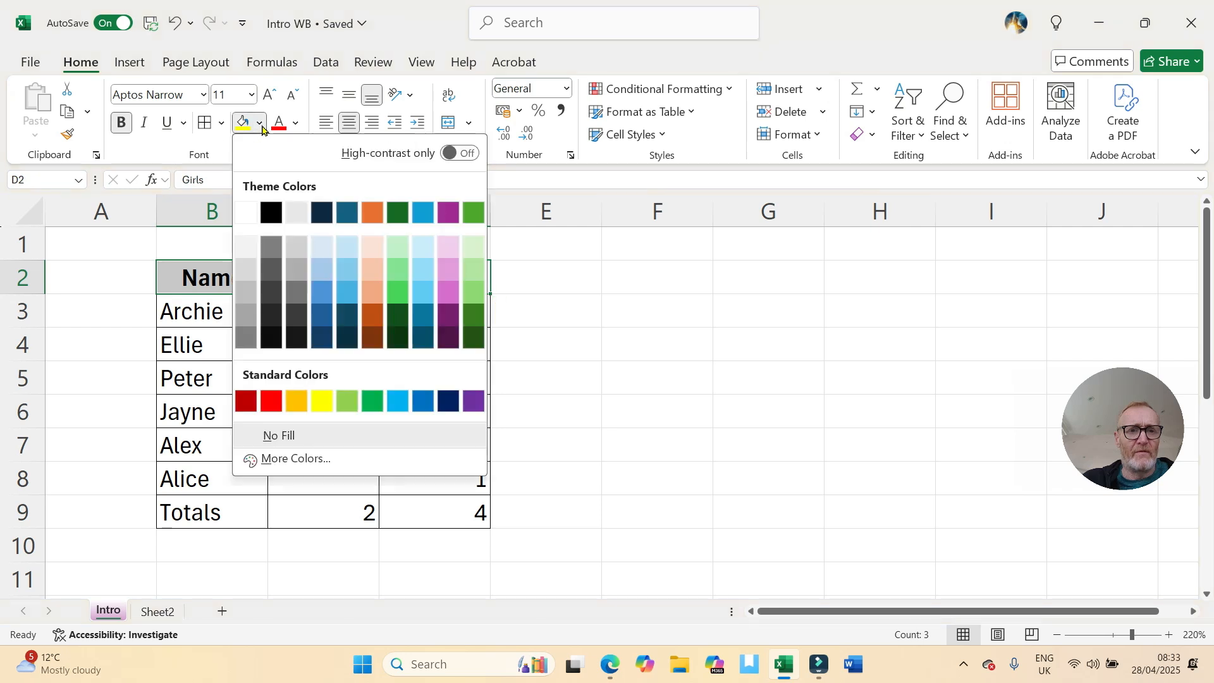
pyautogui.click(422, 271)
pyautogui.click(364, 384)
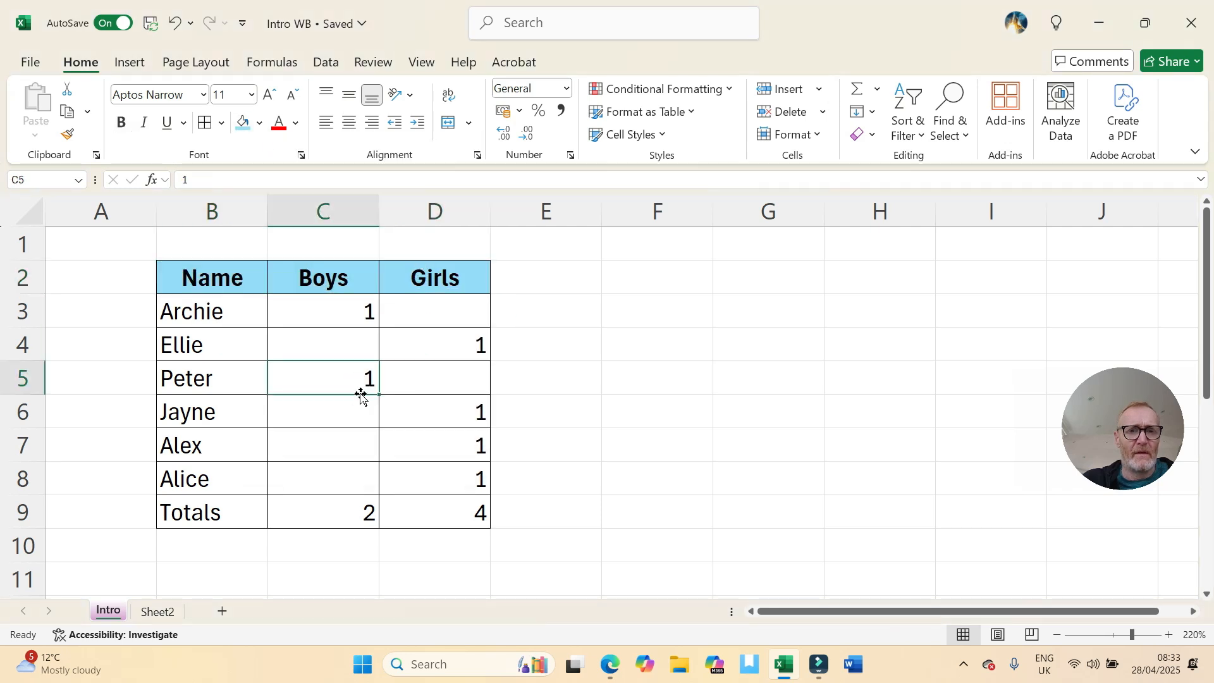
# Step: Fill the Totals row, cells B9:D9, with light green
pyautogui.moveTo(200, 512); pyautogui.dragTo(406, 510)
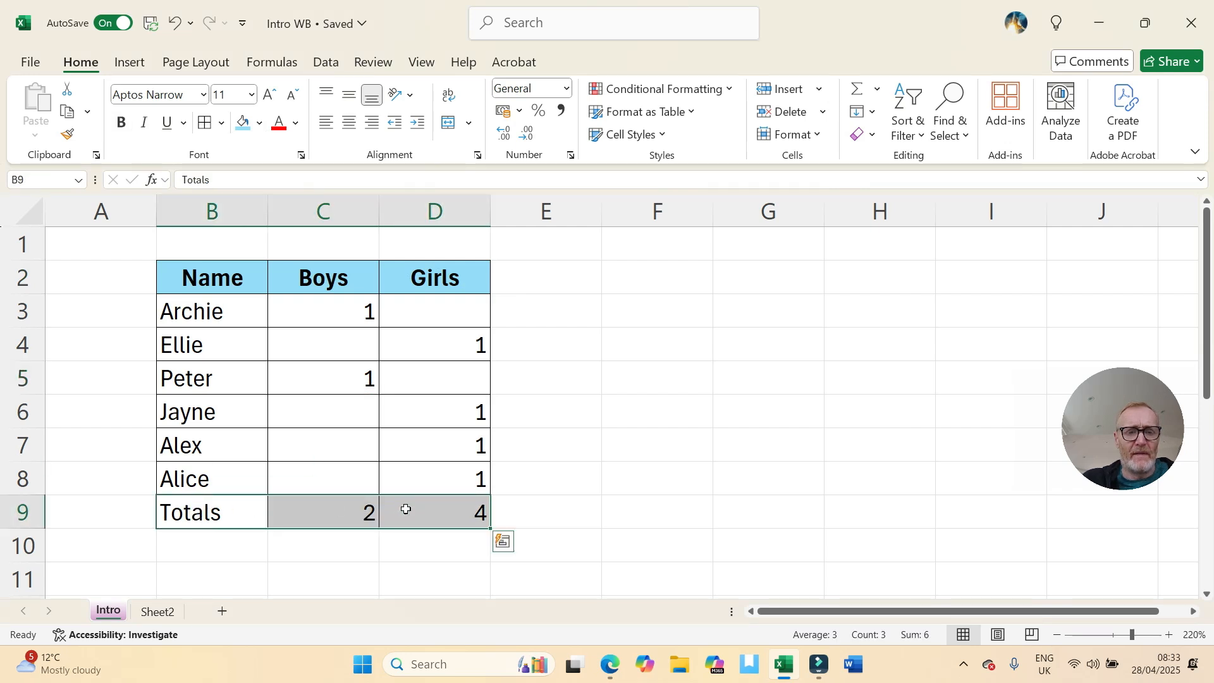
pyautogui.click(259, 122)
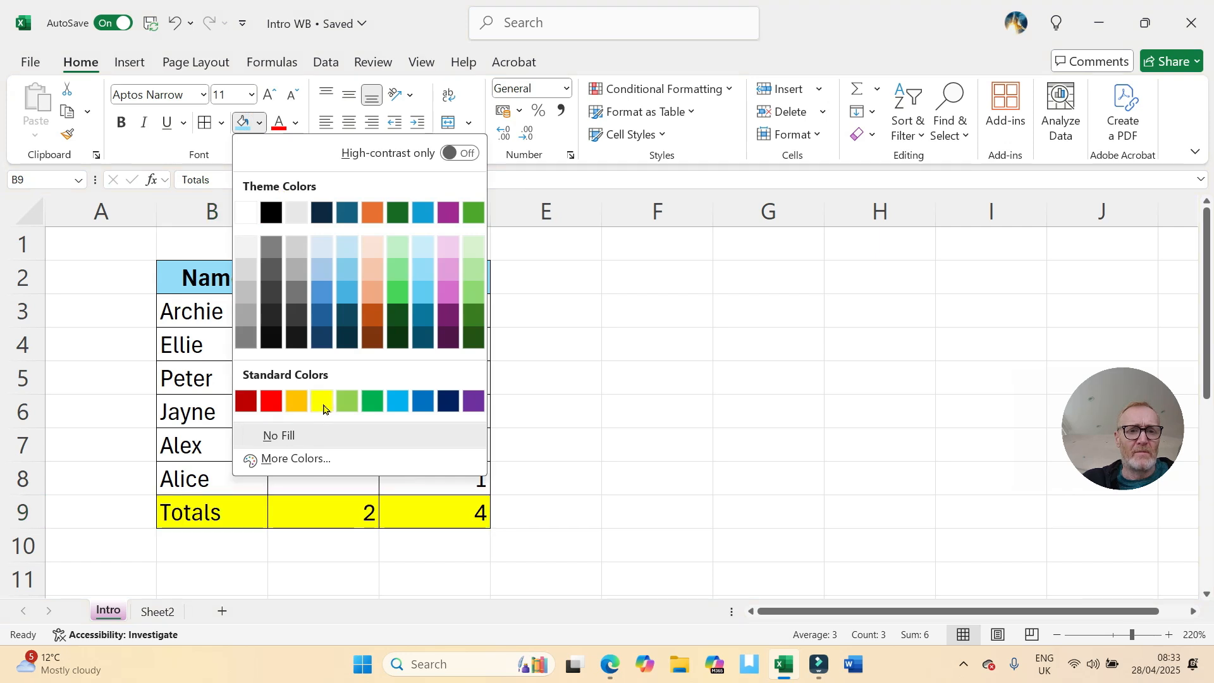
pyautogui.click(478, 269)
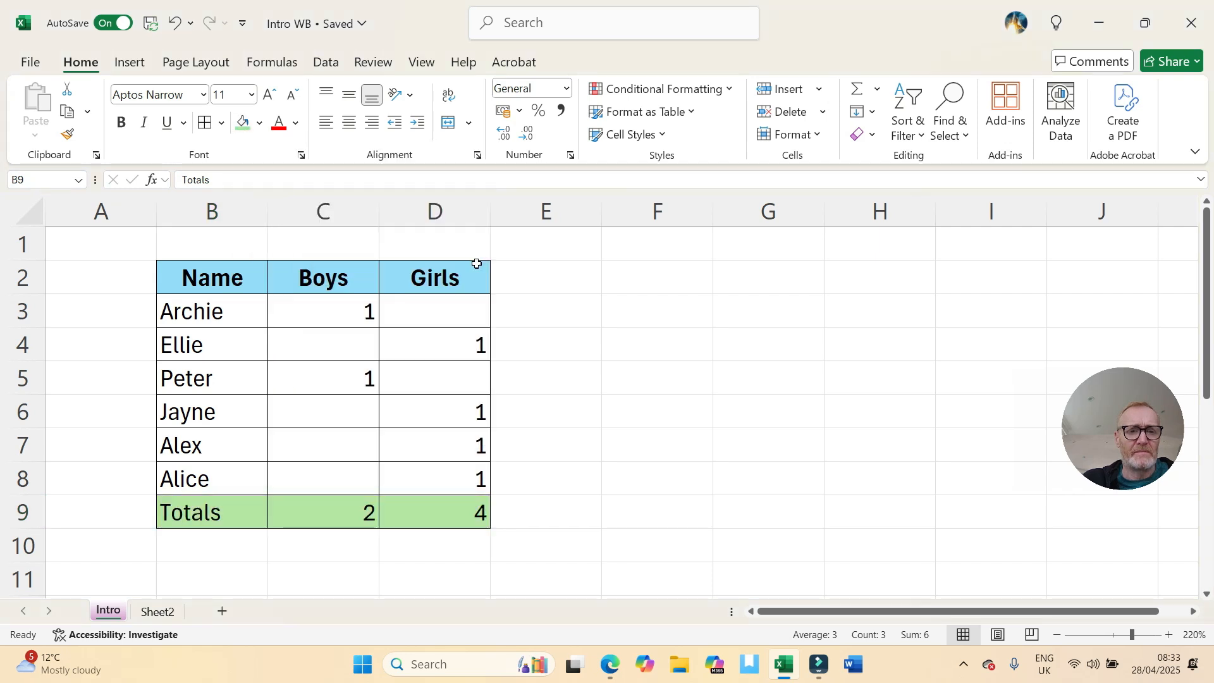
# Step: Make the Totals row, cells B9:D9, bold and centred
pyautogui.click(120, 123)
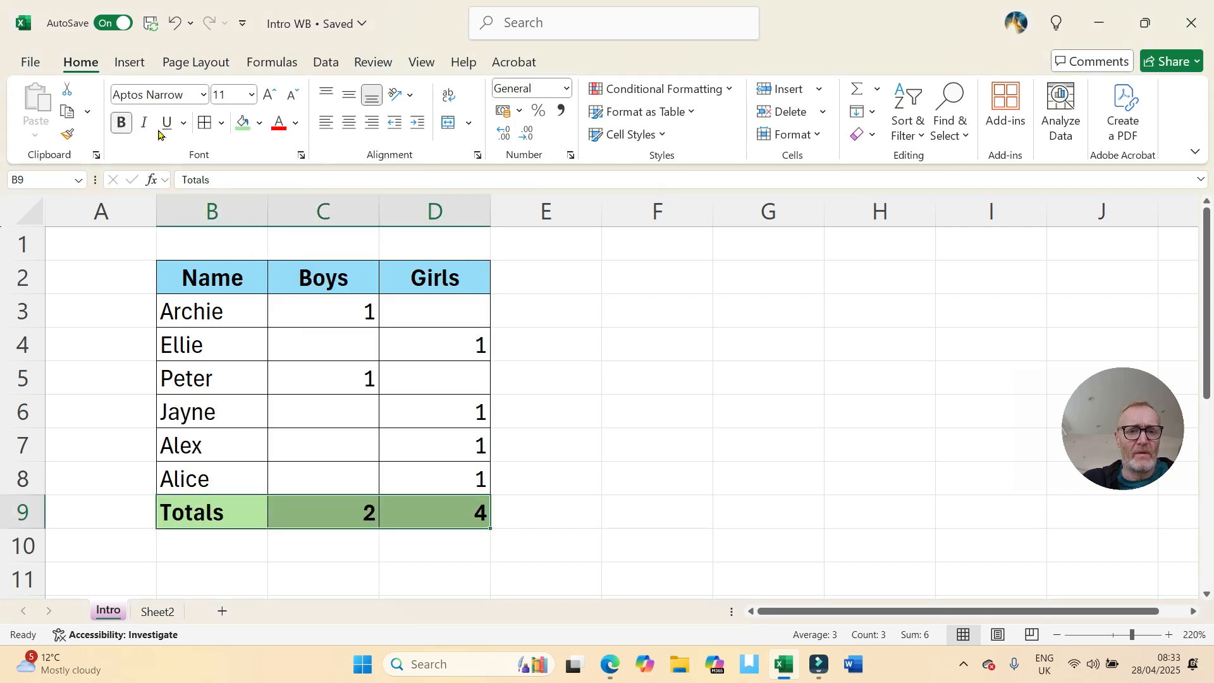
pyautogui.click(348, 122)
pyautogui.click(613, 386)
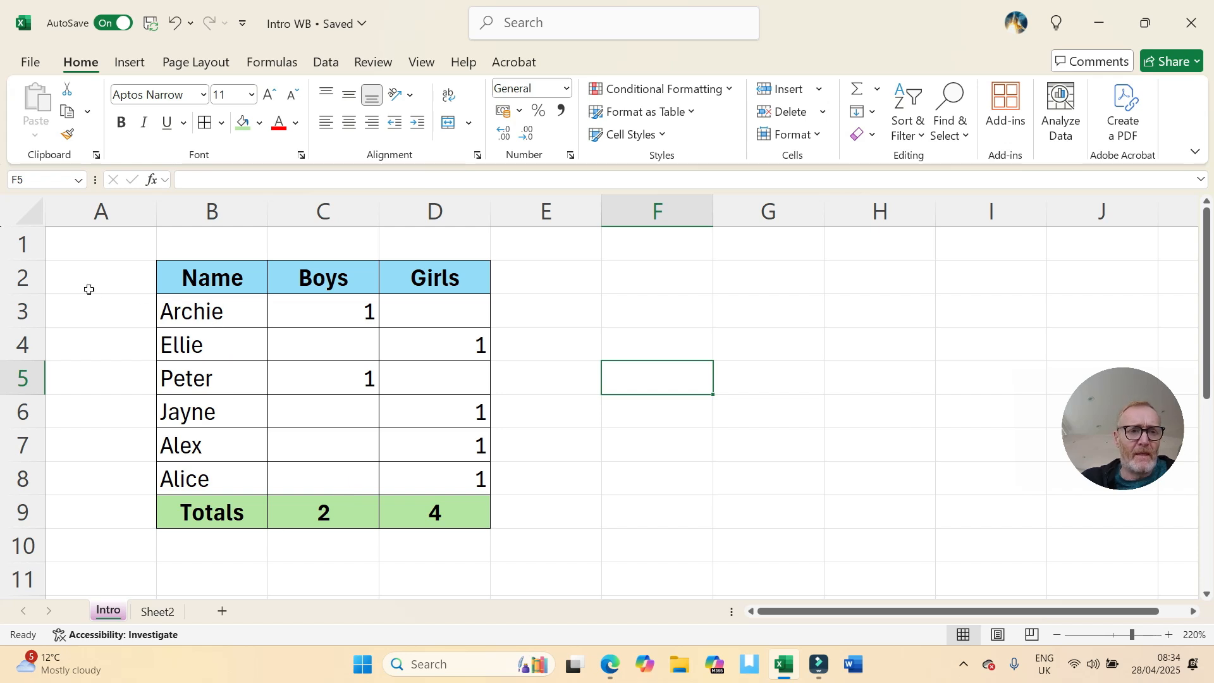
# Step: Insert a Clustered Column chart from rows 2 and 9, using the version that shows Boys and Girls as separate coloured series
pyautogui.click(25, 279)
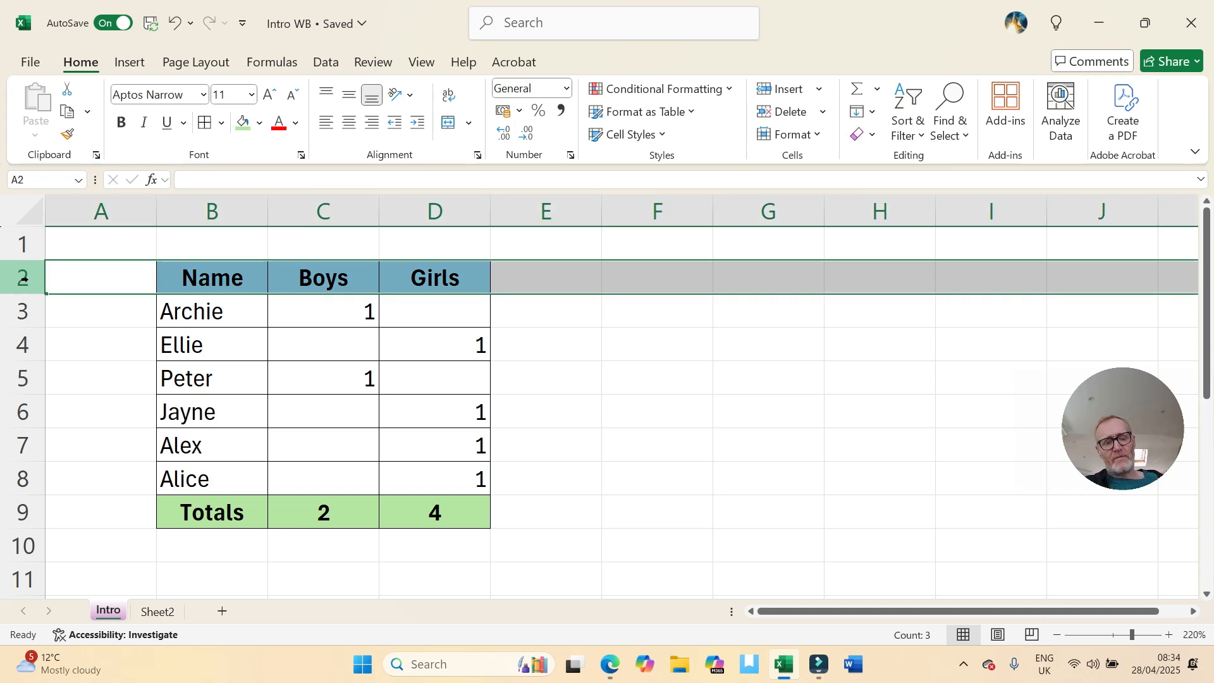
pyautogui.keyDown('ctrl'); pyautogui.click(27, 511); pyautogui.keyUp('ctrl')
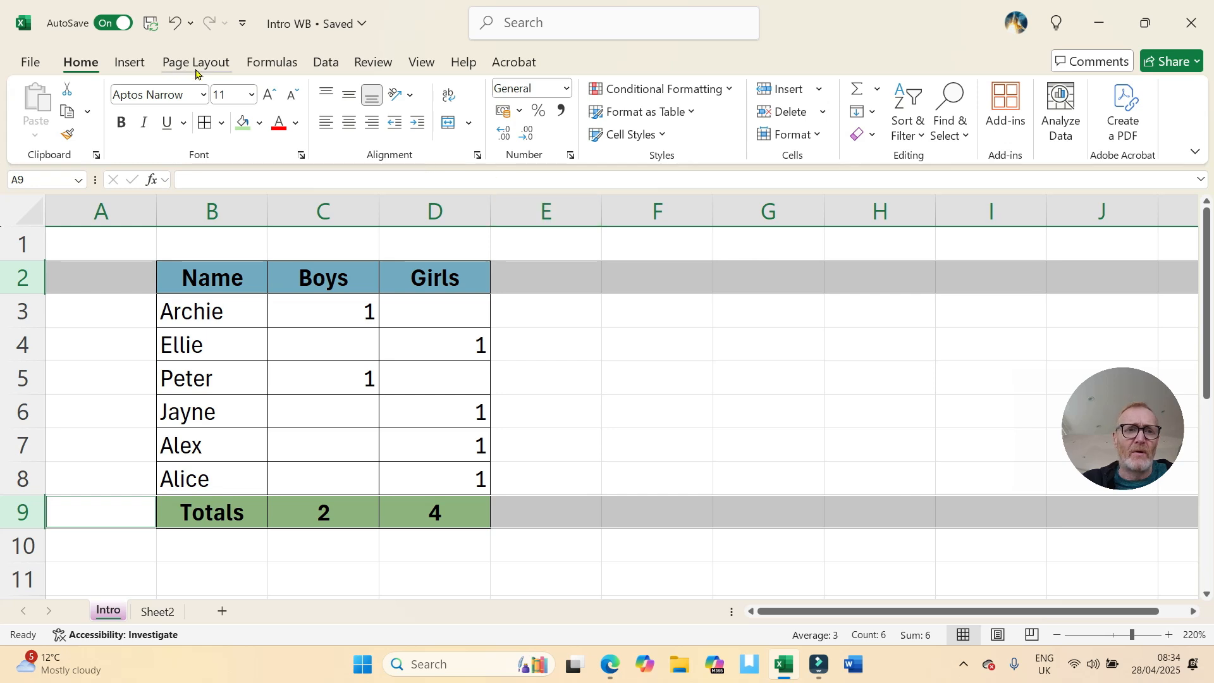
pyautogui.click(133, 63)
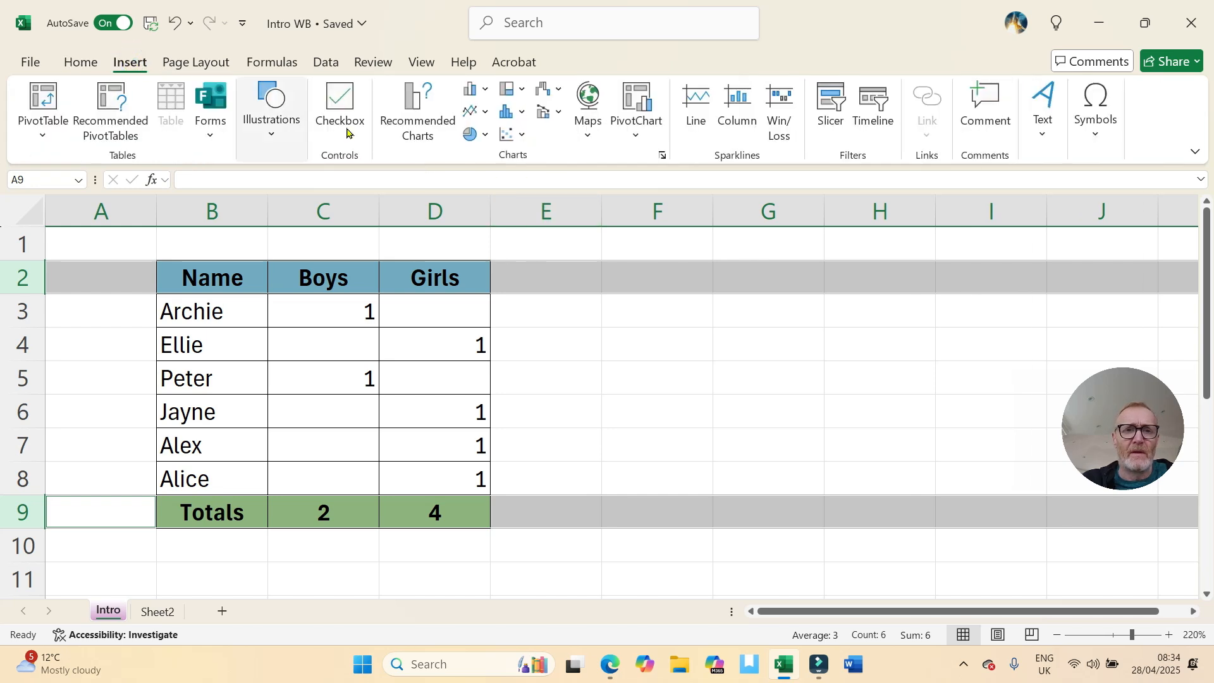
pyautogui.click(416, 103)
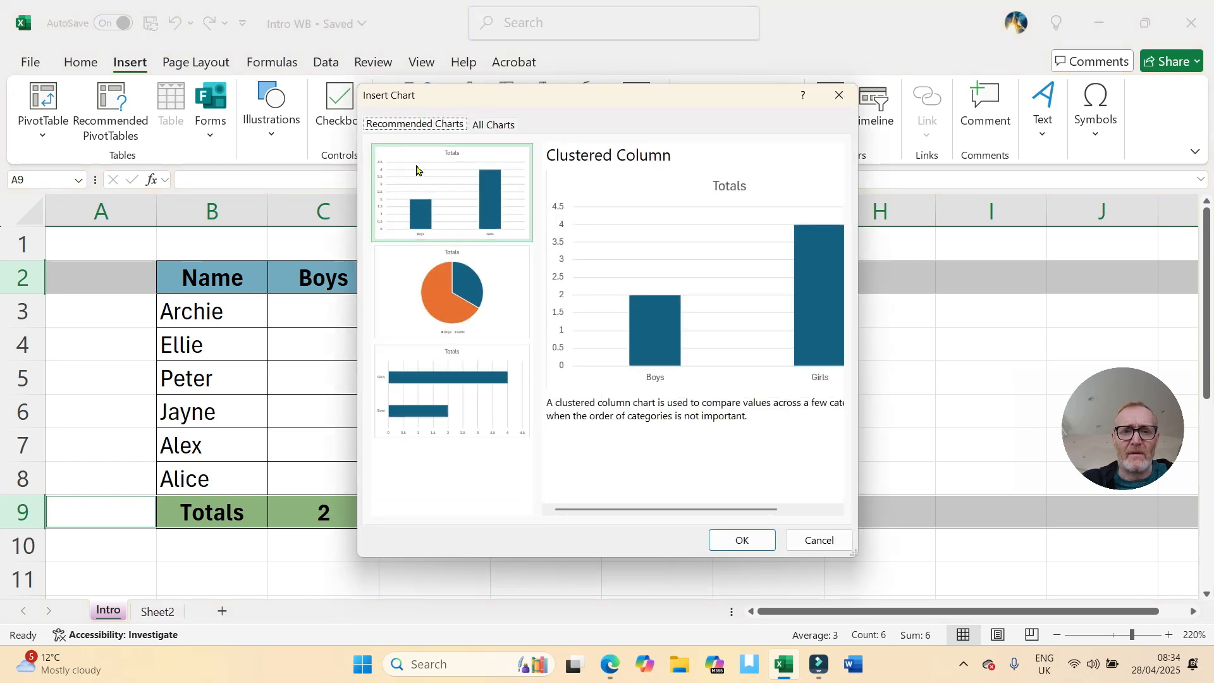
pyautogui.click(507, 132)
pyautogui.moveTo(800, 292)
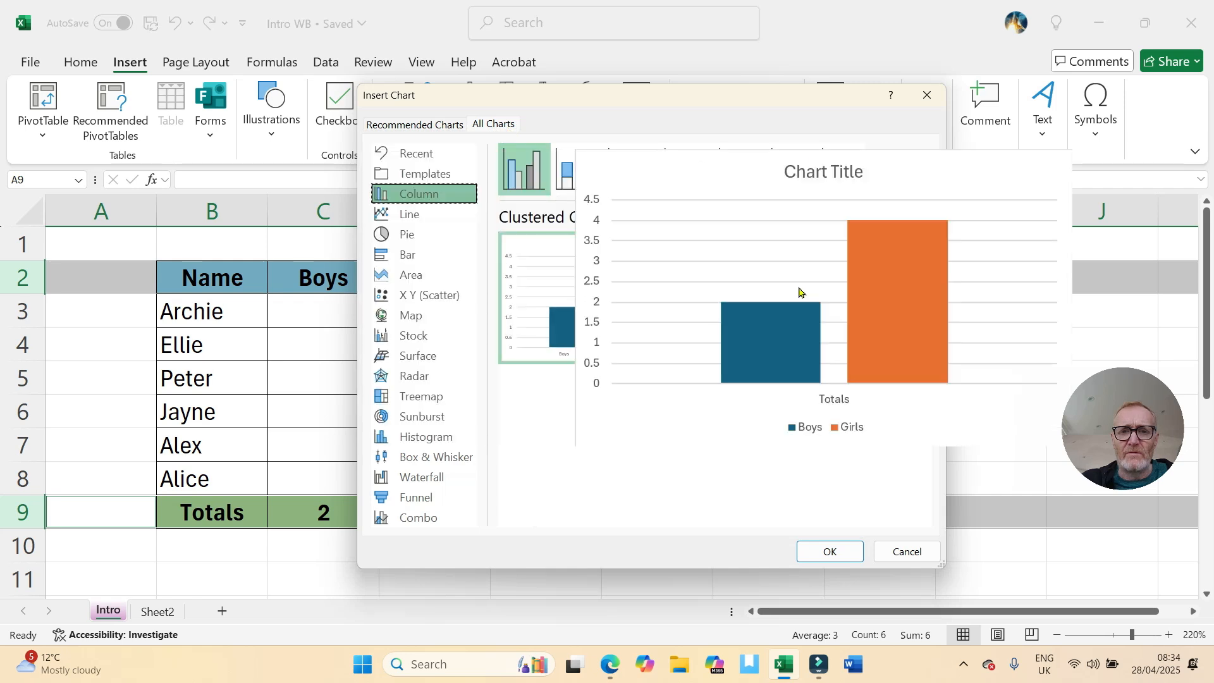
pyautogui.click(848, 297)
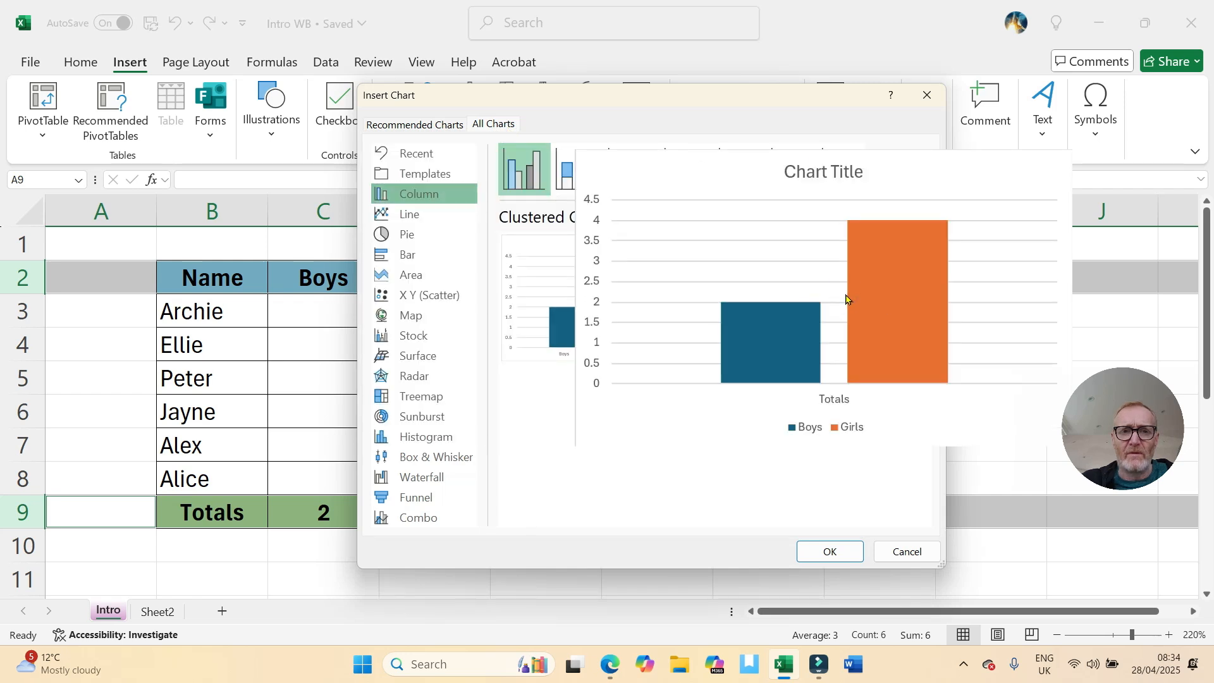
pyautogui.click(408, 124)
pyautogui.click(493, 124)
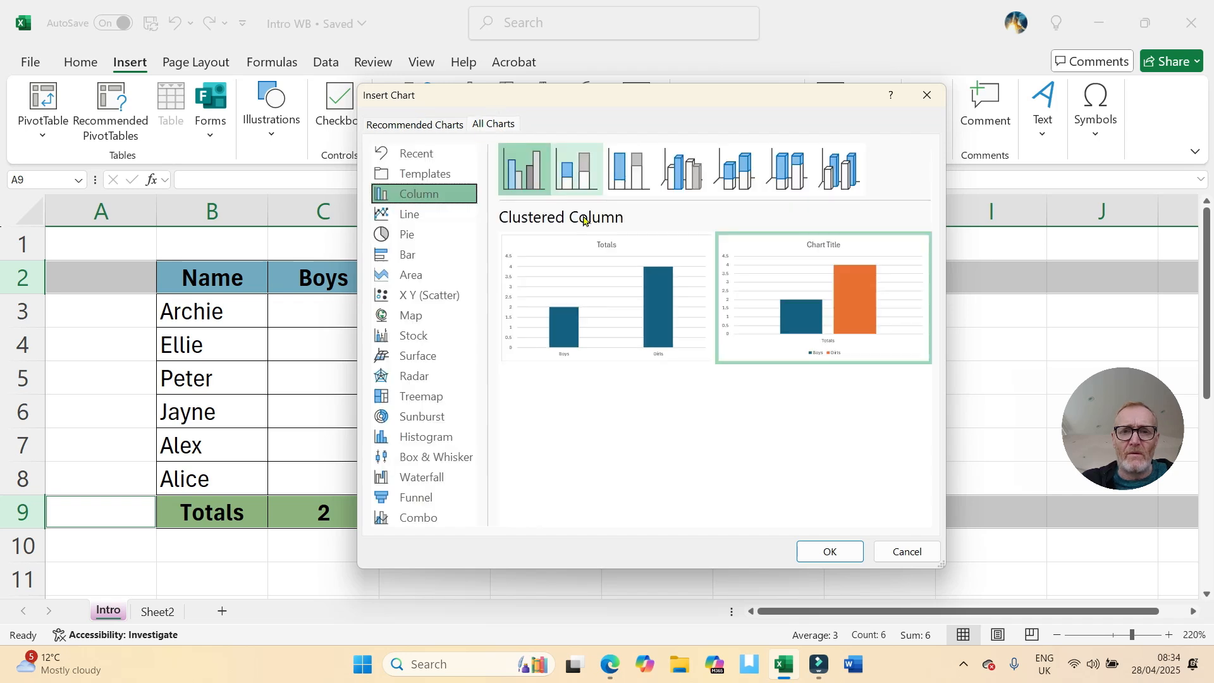
pyautogui.click(829, 550)
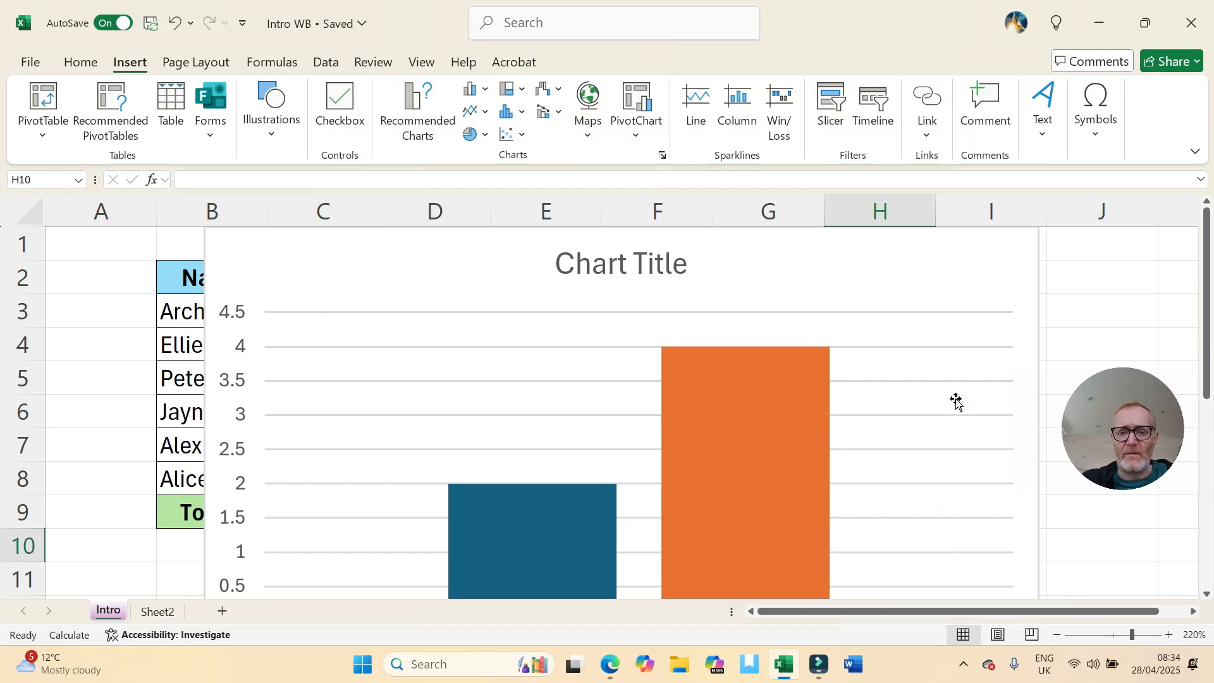
# Step: Place the chart beside the table and shrink it to span about columns E to J and rows 2 to 13
pyautogui.scroll(1, 956, 399)
pyautogui.scroll(-7, 957, 399)
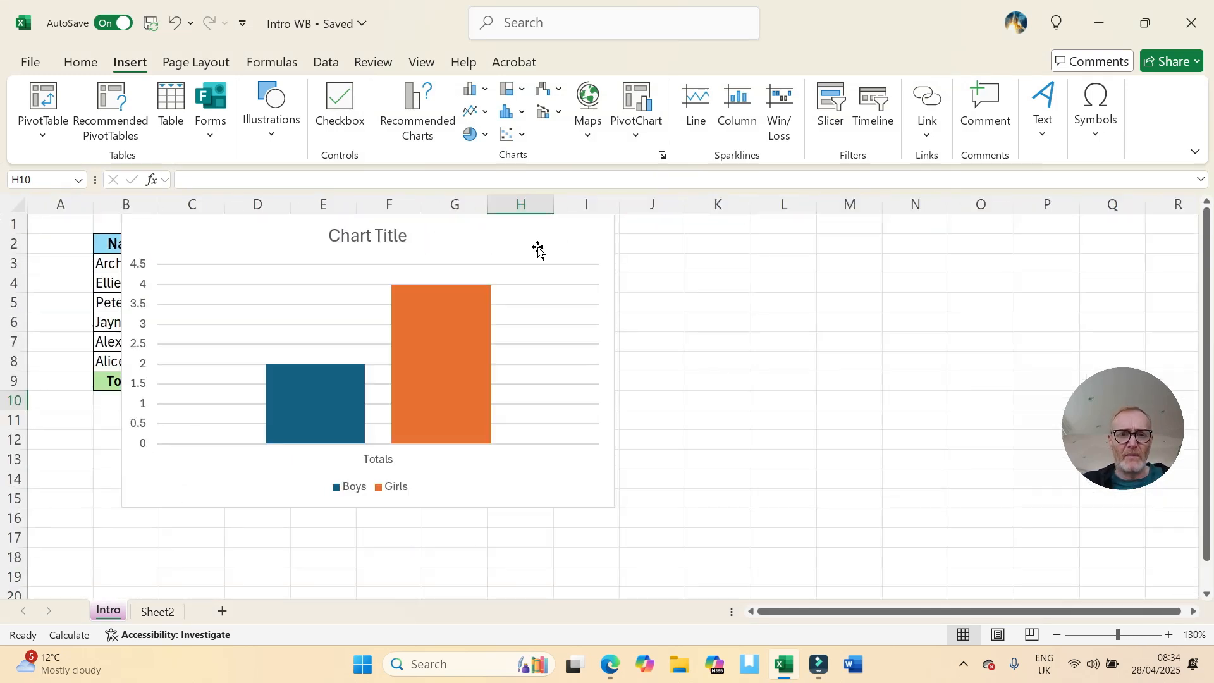
pyautogui.moveTo(537, 242); pyautogui.dragTo(743, 266)
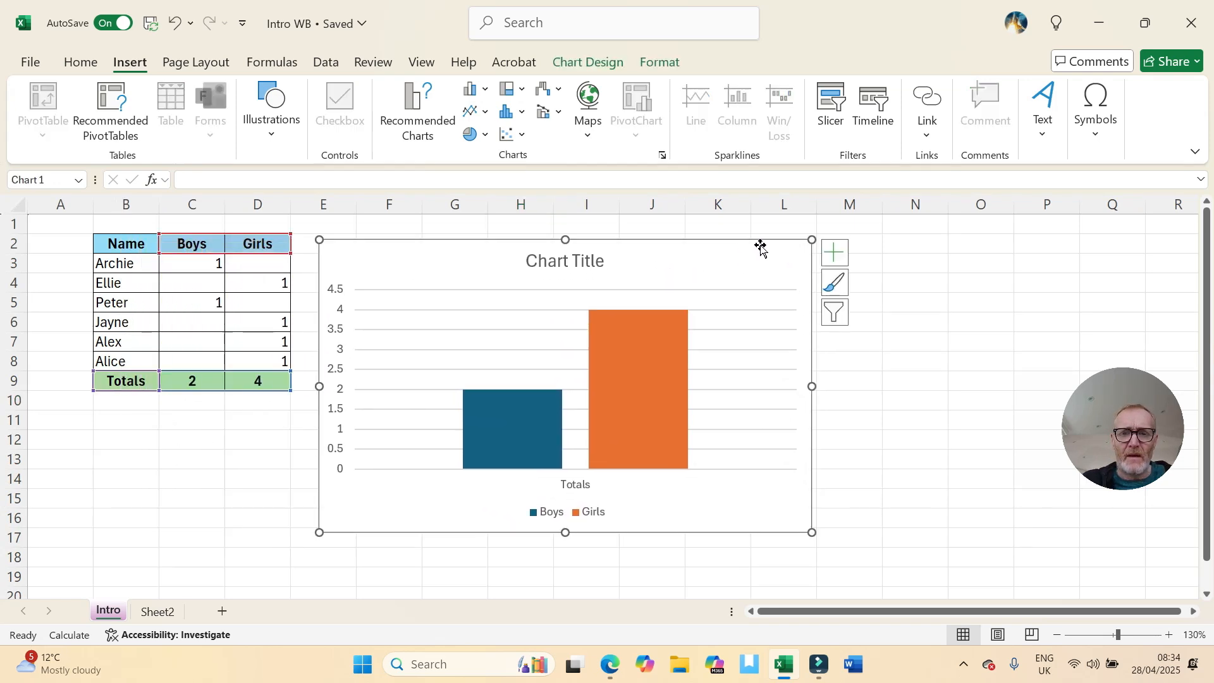
pyautogui.moveTo(812, 239); pyautogui.dragTo(710, 298)
pyautogui.moveTo(639, 328)
pyautogui.mouseDown()
pyautogui.moveTo(601, 268)
pyautogui.moveTo(608, 256)
pyautogui.mouseUp()
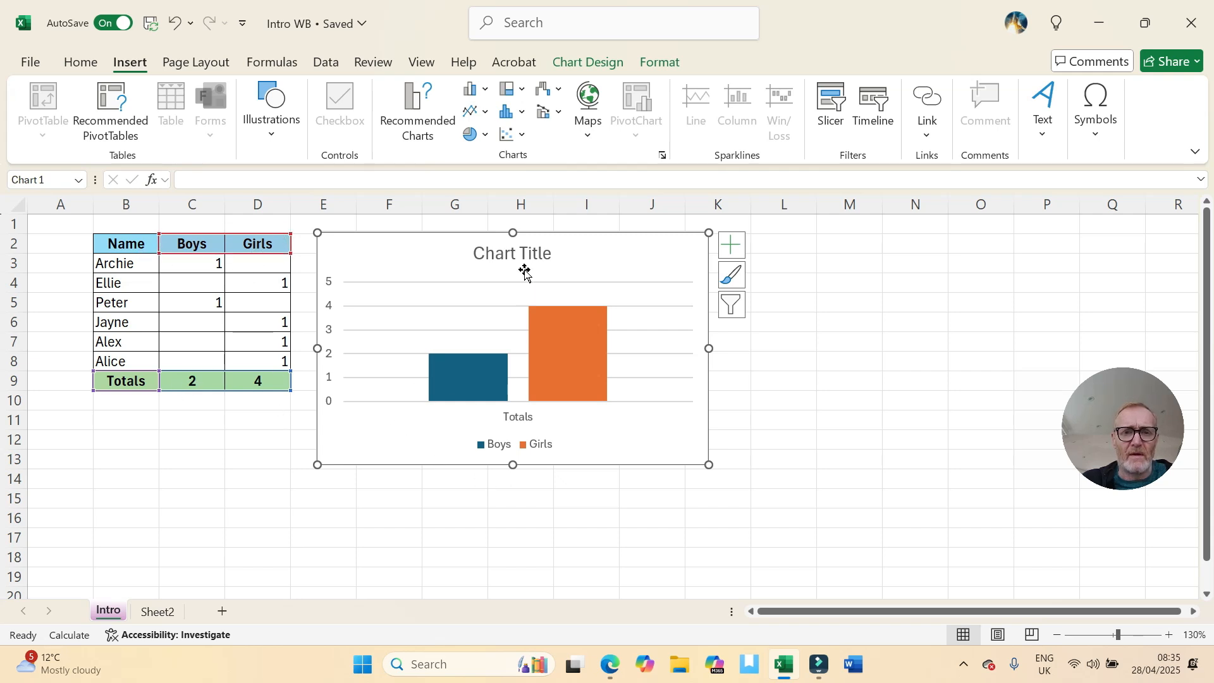
# Step: Change the chart title to "Number of Grandchildren by Sex"
pyautogui.doubleClick(534, 253)
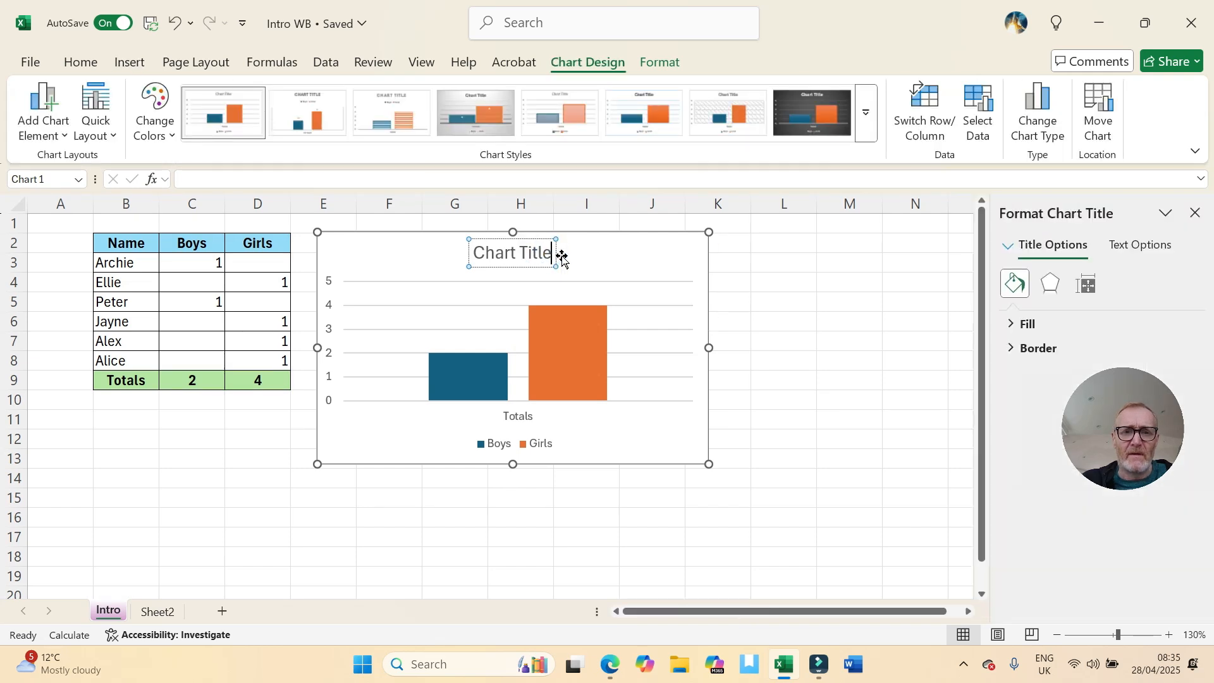
pyautogui.press('BackSpace')
pyautogui.press('BackSpace')
pyautogui.press('BackSpace')
pyautogui.press('BackSpace')
pyautogui.press('BackSpace')
pyautogui.press('BackSpace')
pyautogui.press('BackSpace')
pyautogui.press('BackSpace')
pyautogui.press('BackSpace')
pyautogui.press('BackSpace')
pyautogui.press('BackSpace')
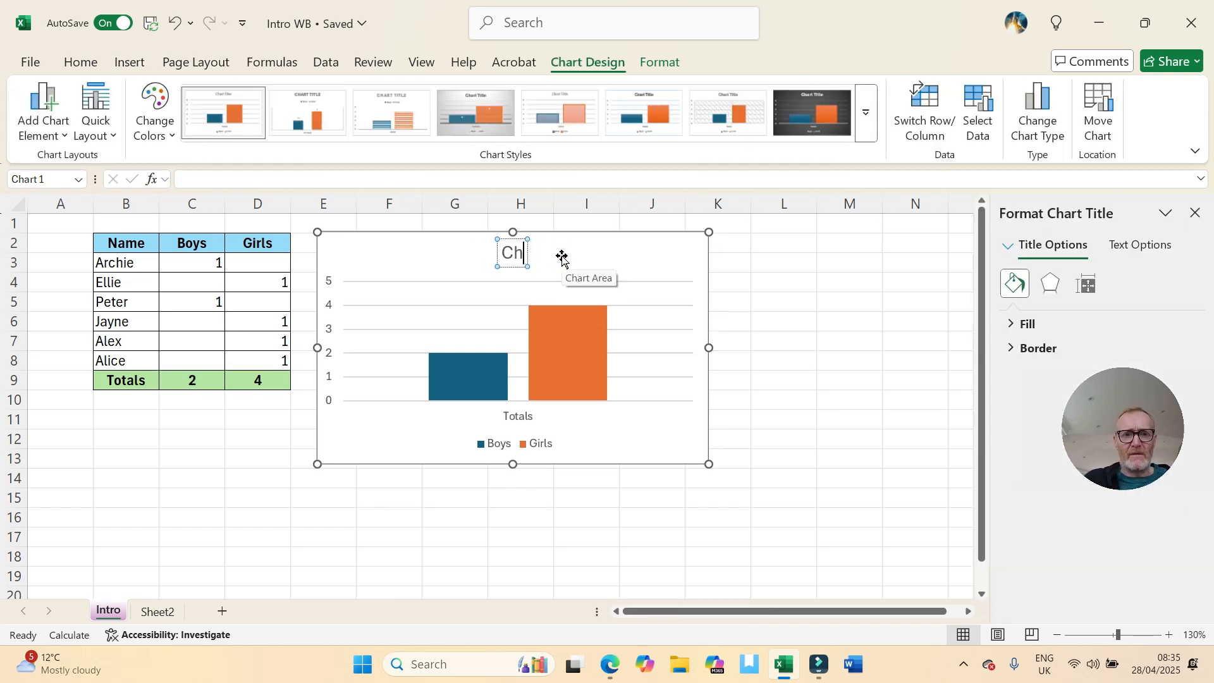
pyautogui.write('Num')
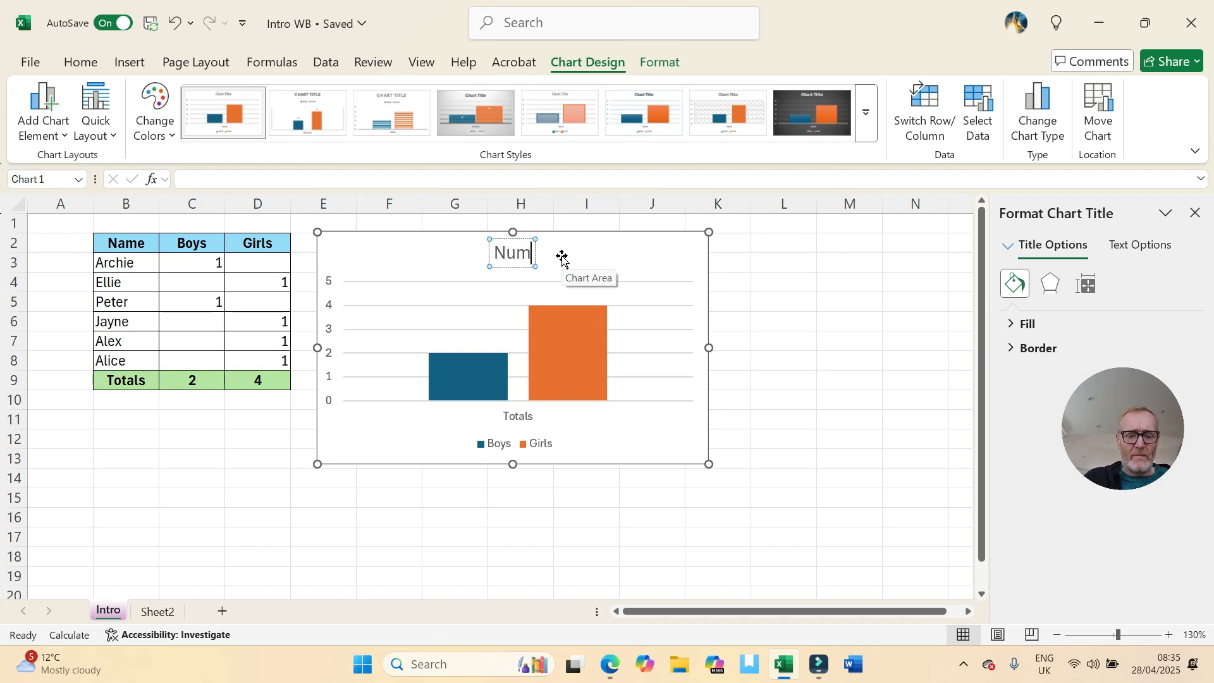
pyautogui.write('ber of Gran')
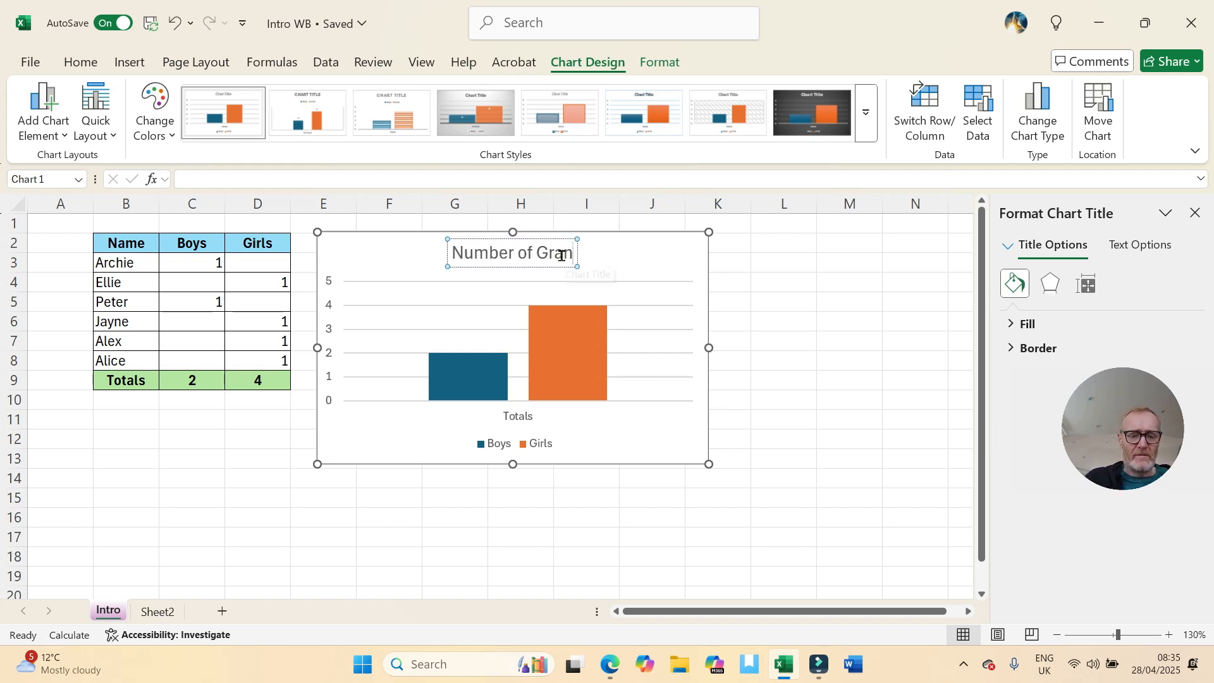
pyautogui.write('dchildren')
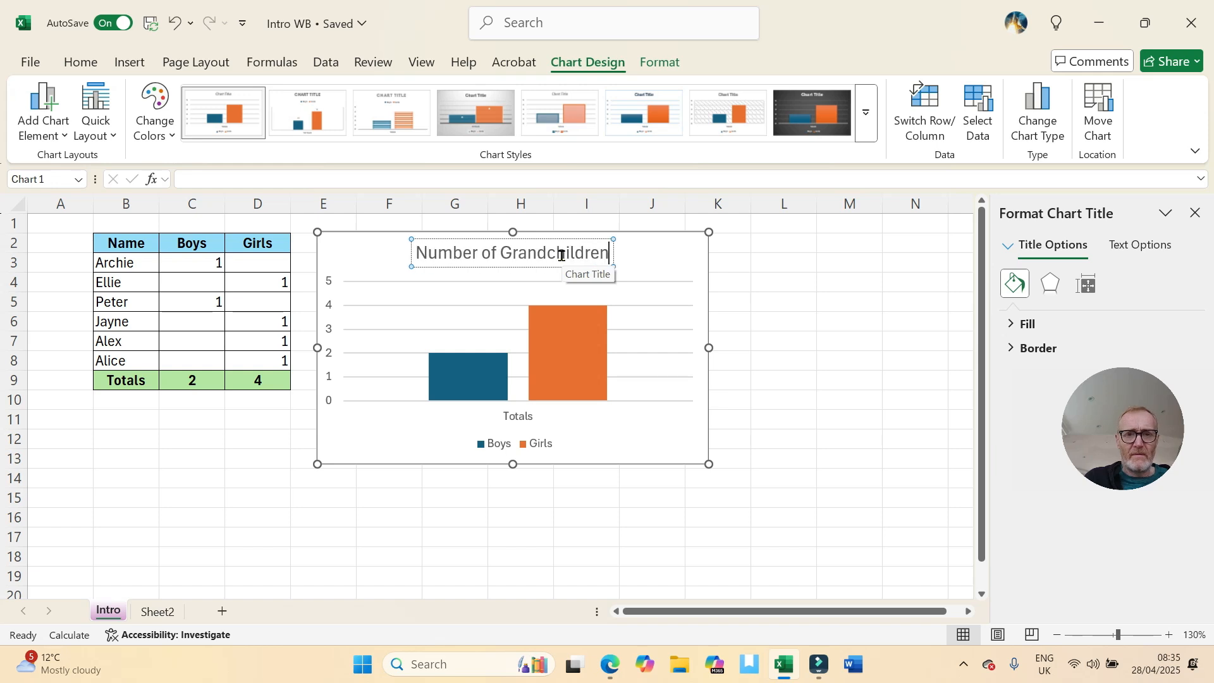
pyautogui.write(' by Sex')
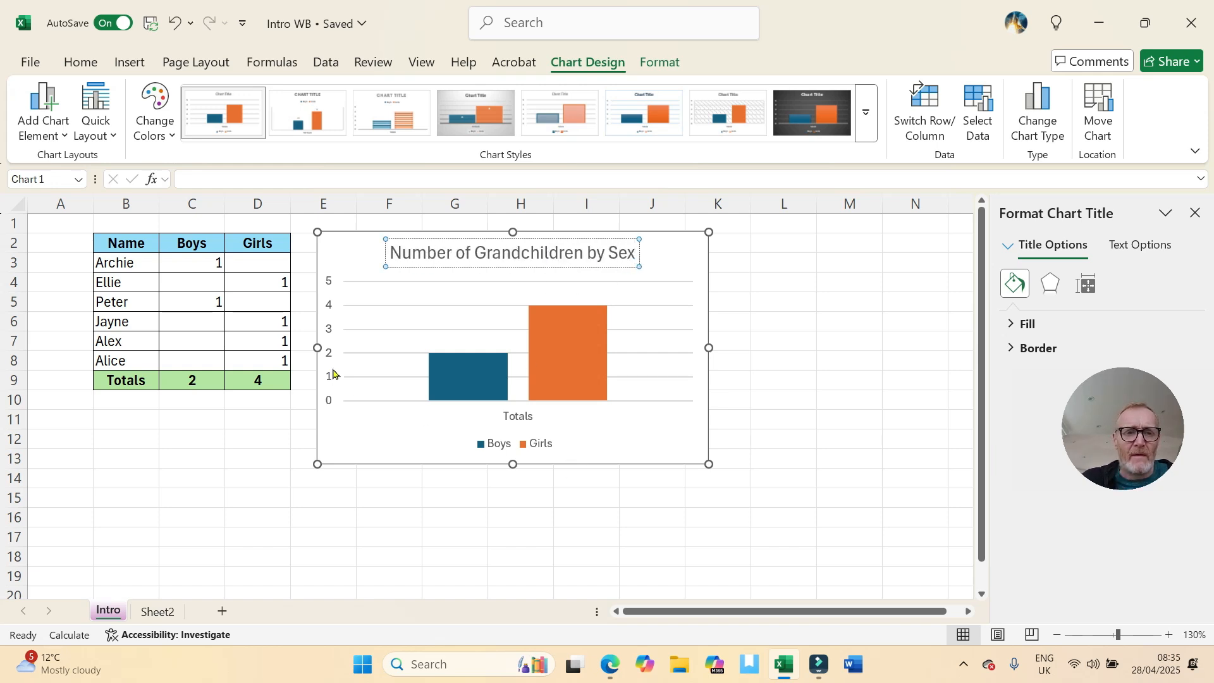
# Step: Add a primary vertical axis title to the chart reading "Number of children"
pyautogui.click(66, 137)
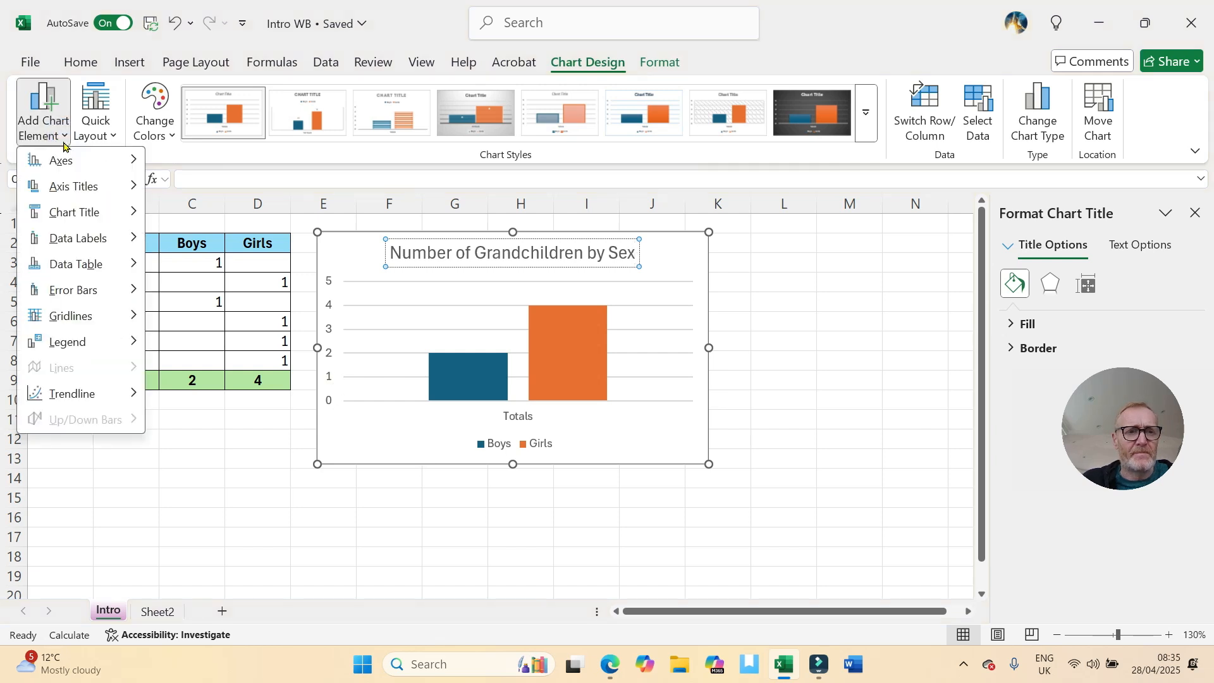
pyautogui.moveTo(72, 191)
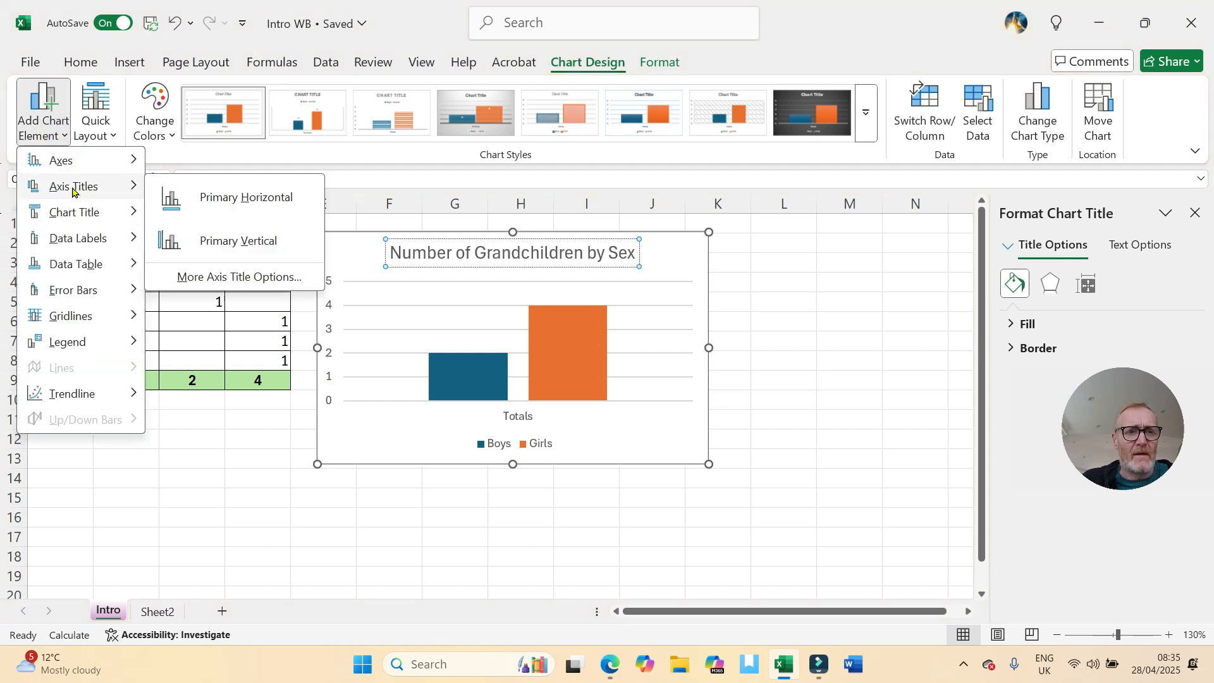
pyautogui.click(216, 248)
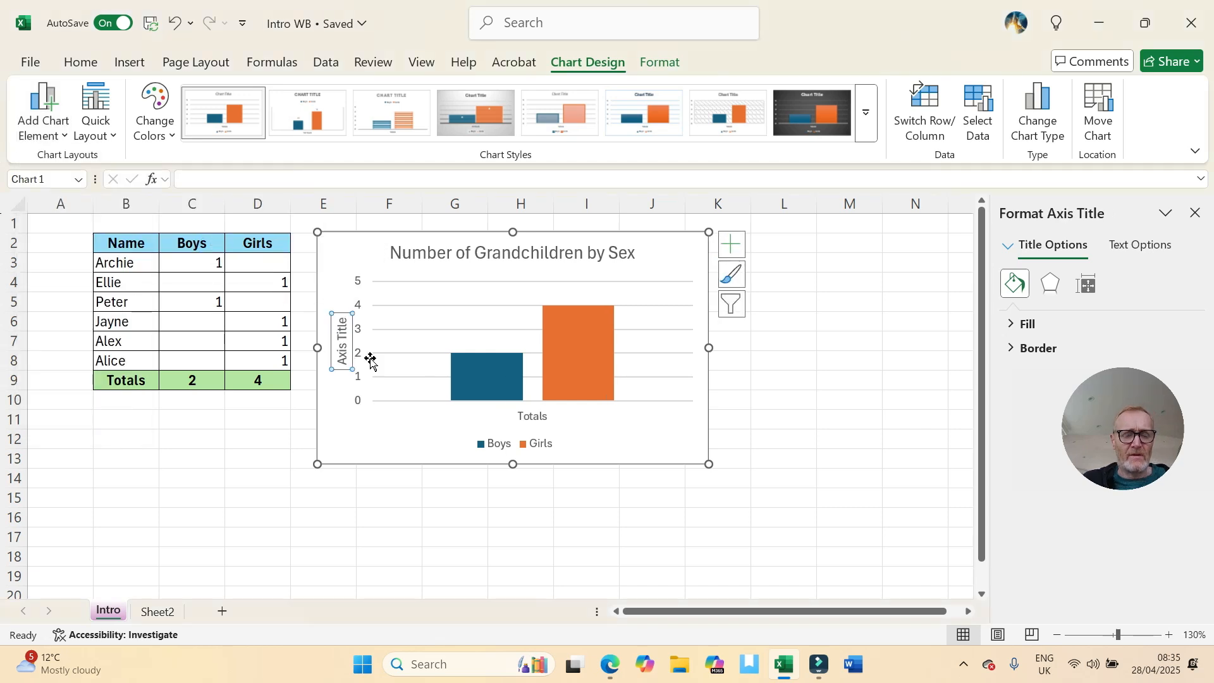
pyautogui.write('Number of children')
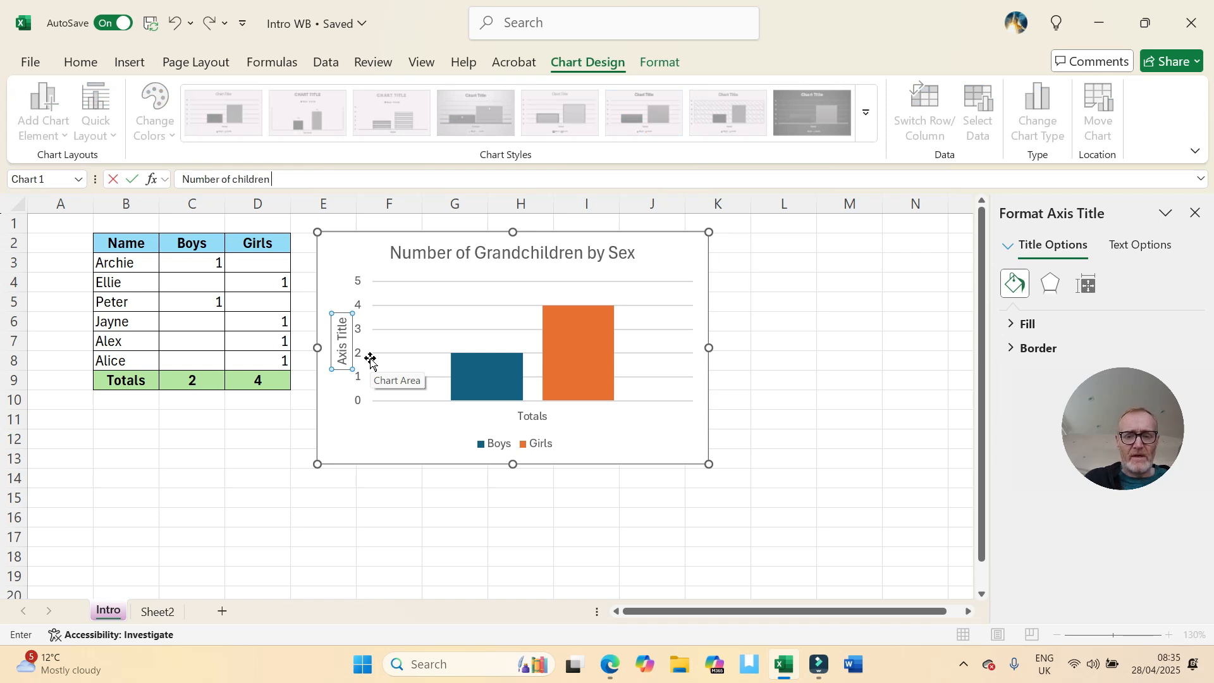
pyautogui.press('Return')
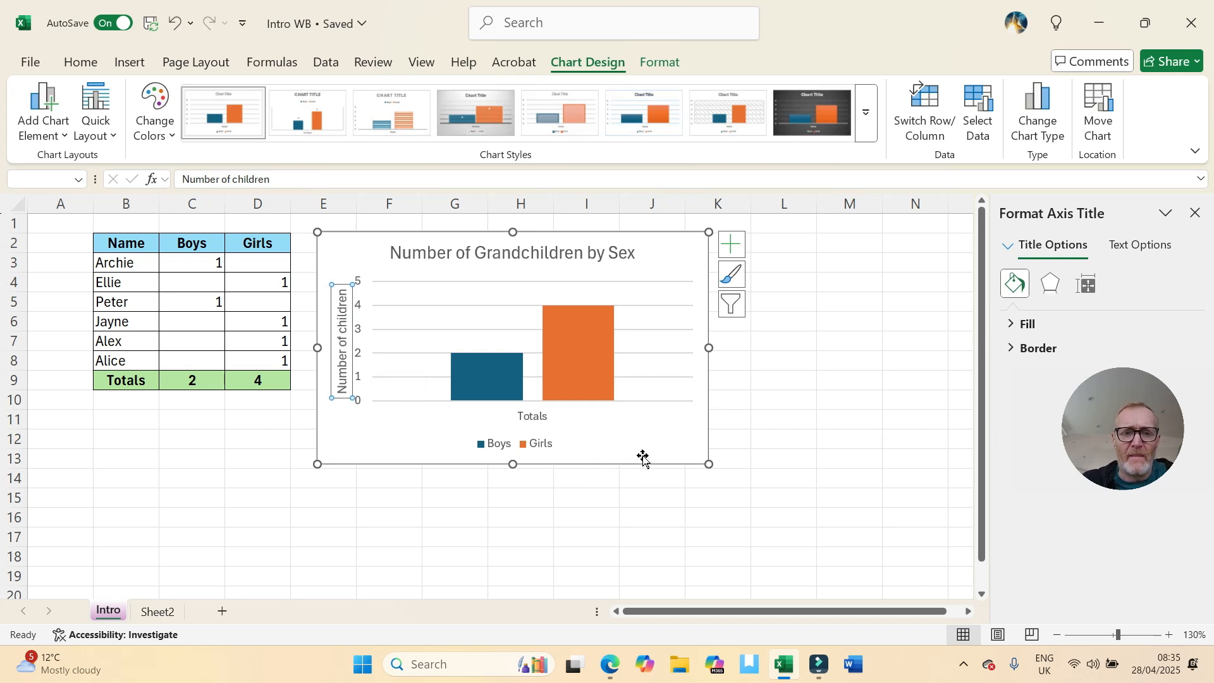
pyautogui.click(480, 515)
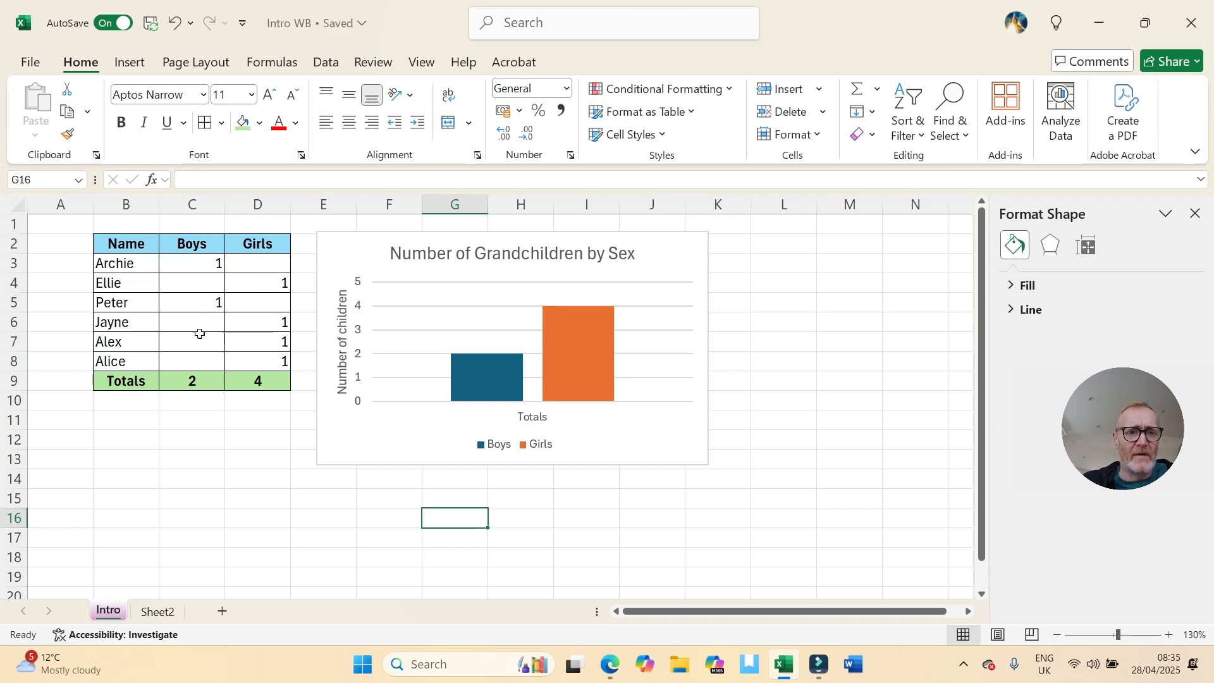
# Step: Switch the row 7 child from girl to boy by clearing D7 and entering 1 in C7
pyautogui.click(270, 340)
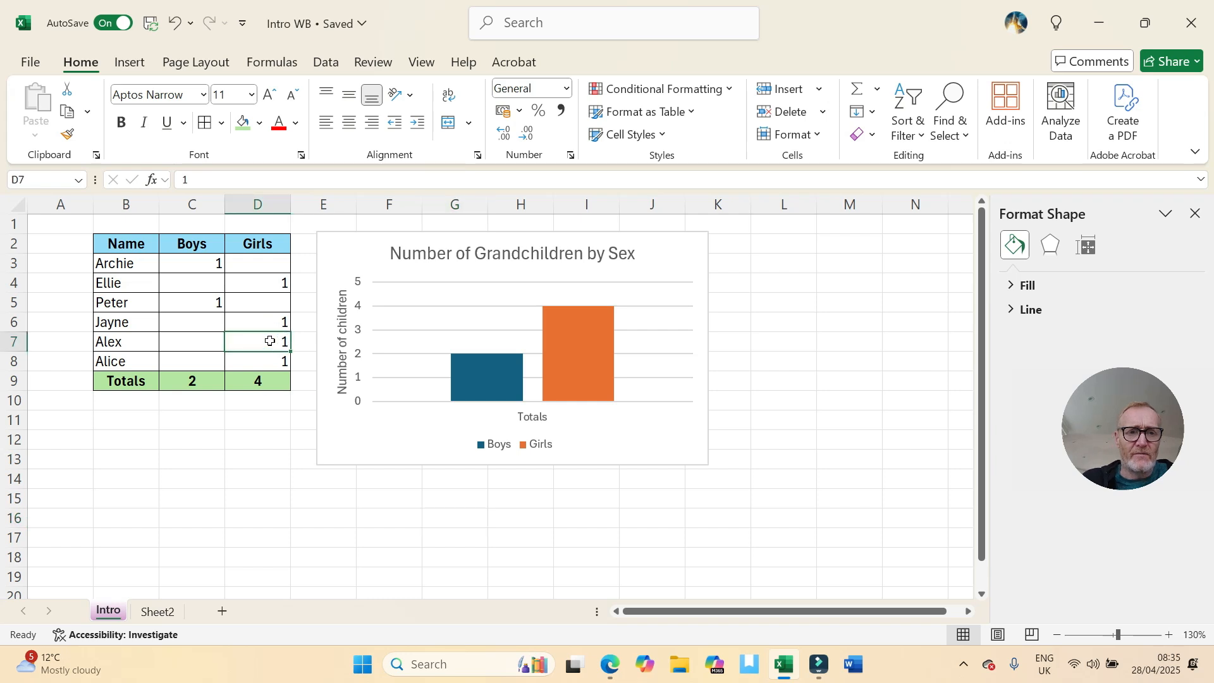
pyautogui.press('Delete')
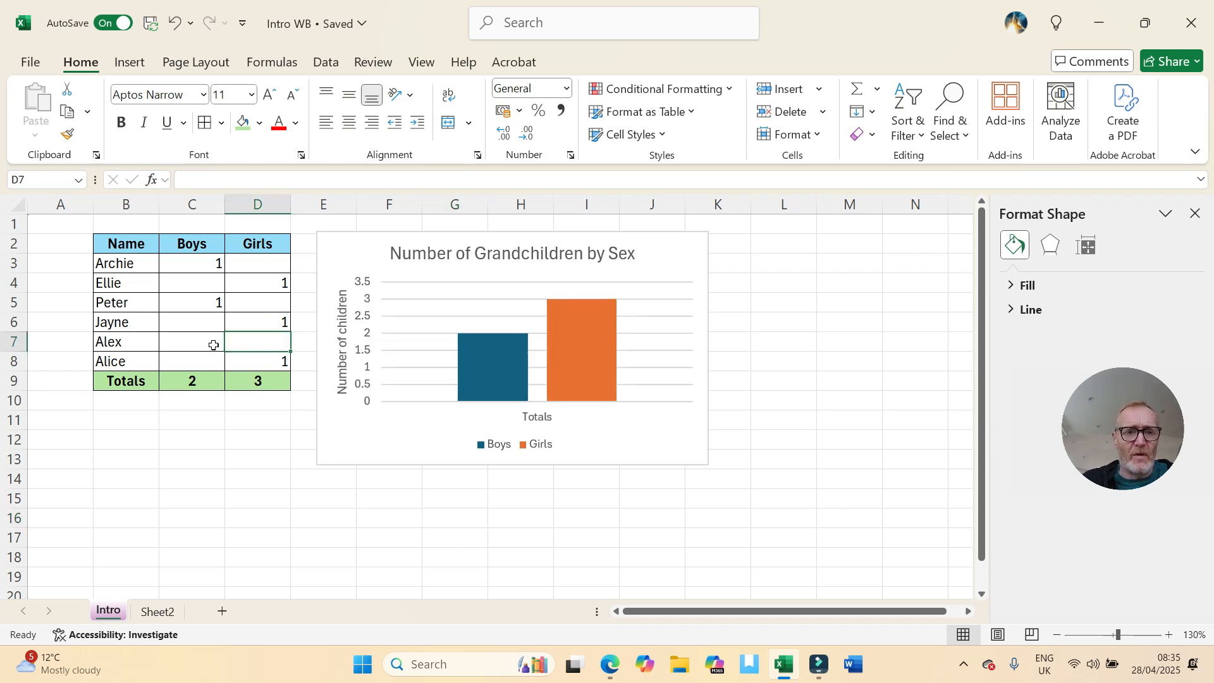
pyautogui.click(198, 341)
pyautogui.write('1')
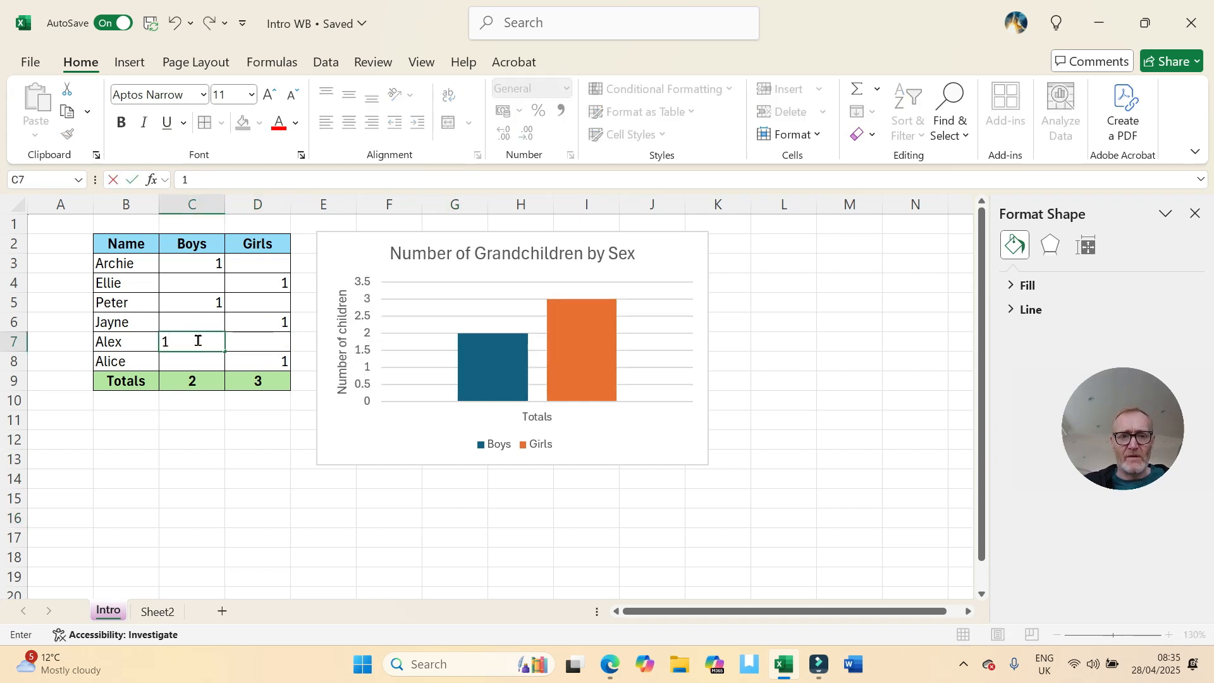
pyautogui.press('Return')
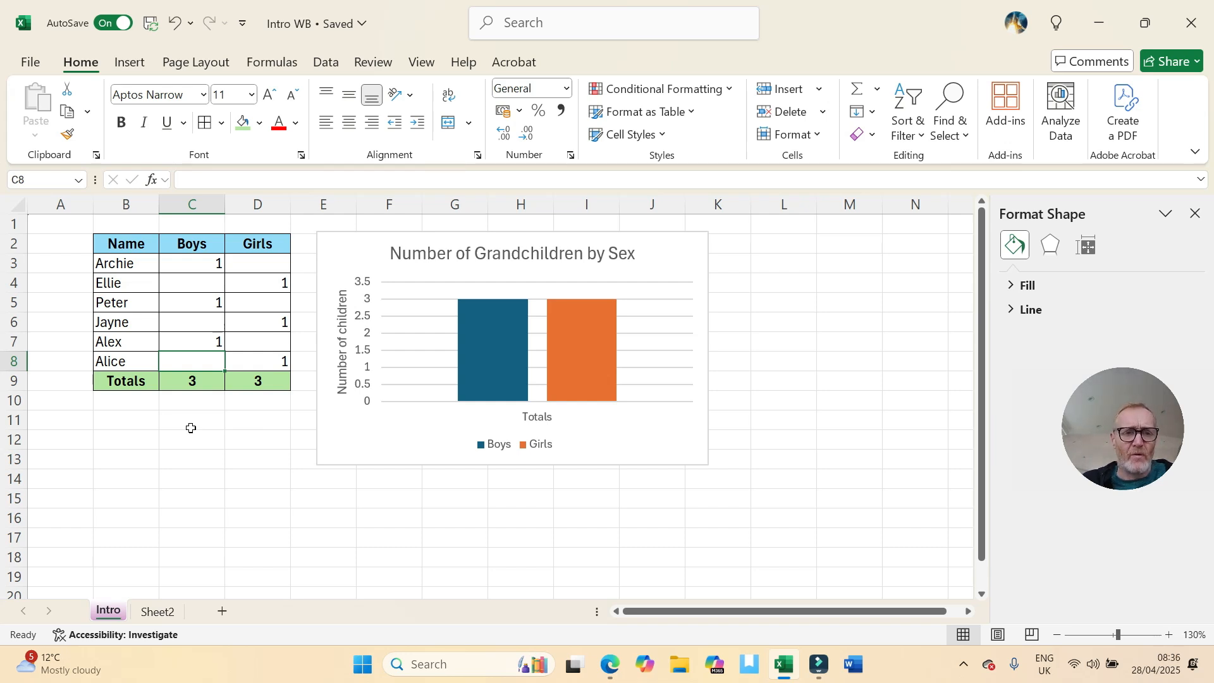
# Step: Inspect the Boys and Girls total formulas in cells C9 and D9
pyautogui.click(191, 381)
pyautogui.click(257, 380)
pyautogui.click(189, 380)
pyautogui.click(258, 381)
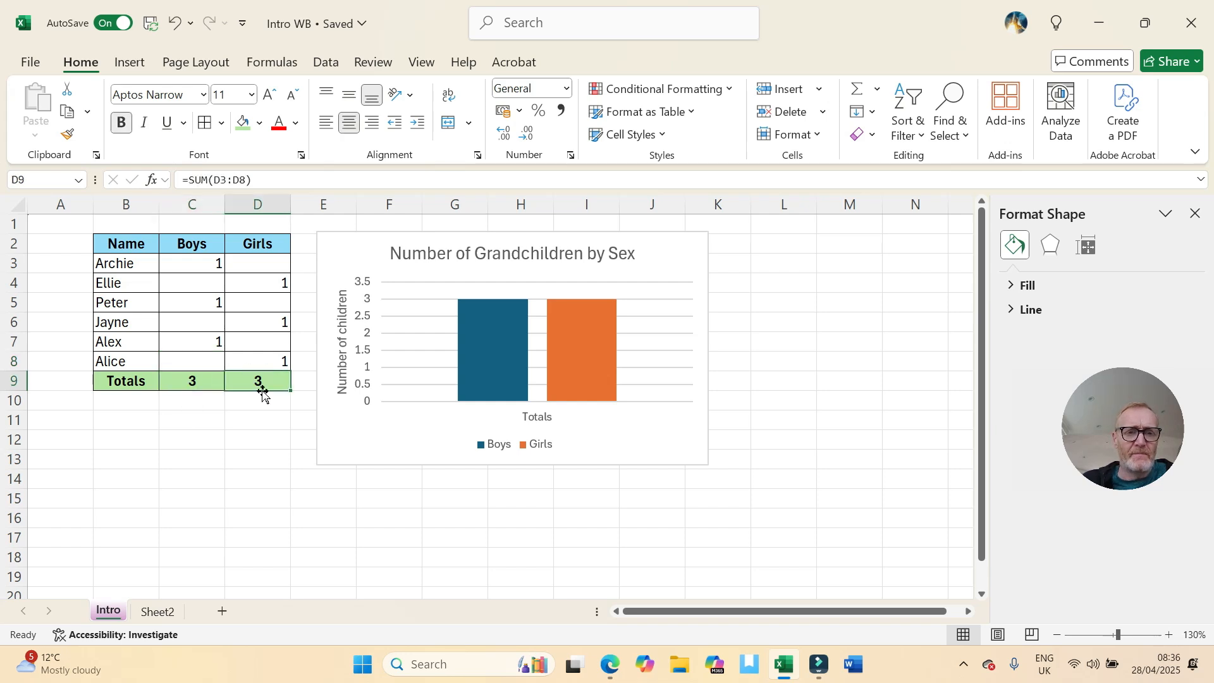
# Step: Move the chart further away from the table so it starts at about column I, and close the Format Shape pane
pyautogui.click(353, 249)
pyautogui.moveTo(353, 249); pyautogui.dragTo(606, 260)
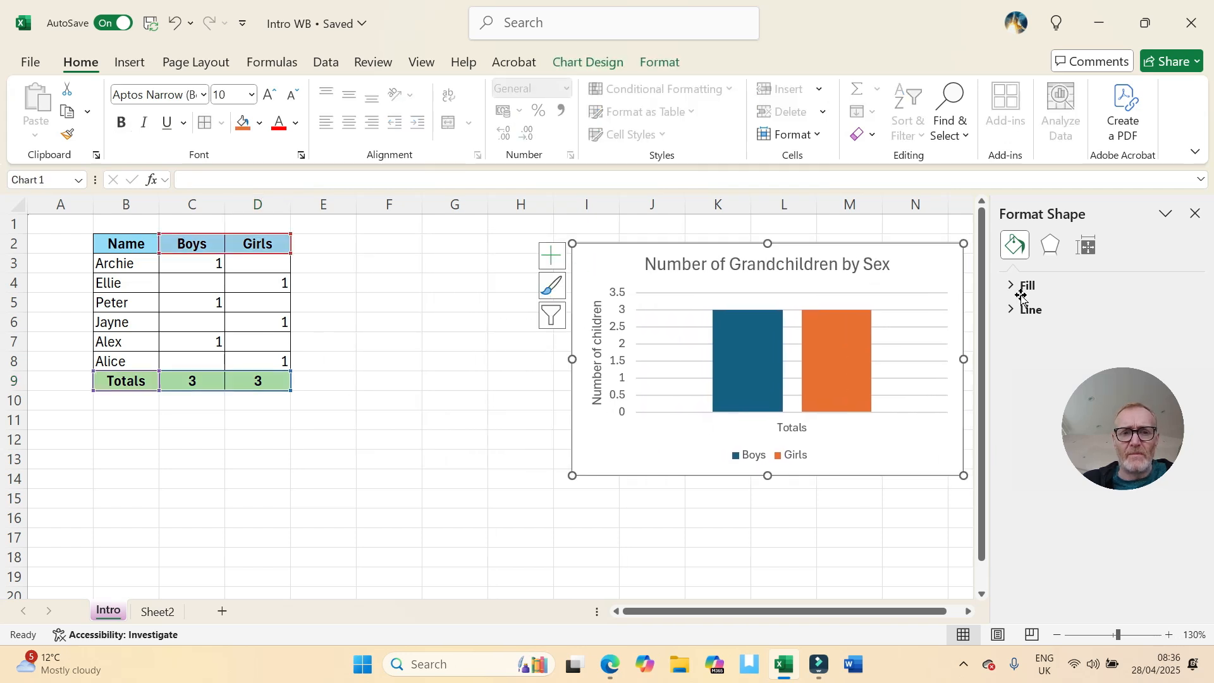
pyautogui.click(1196, 215)
pyautogui.click(382, 359)
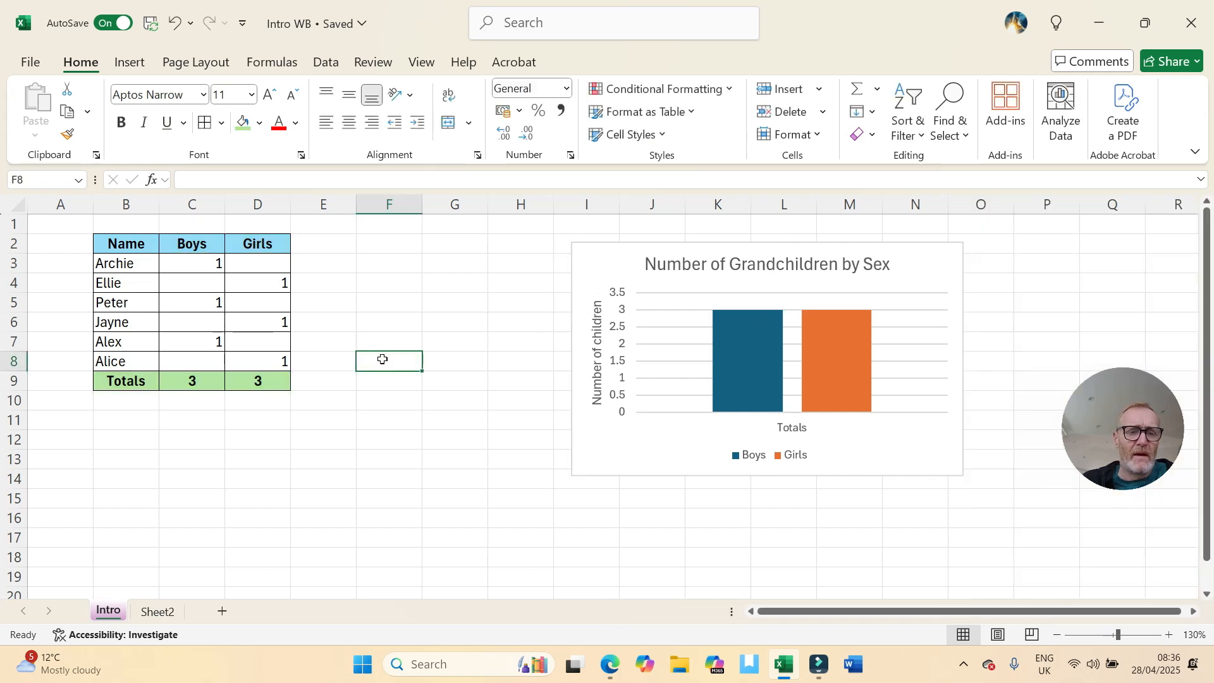
# Step: Insert a blank column D between the Boys and Girls columns
pyautogui.click(256, 204)
pyautogui.rightClick(256, 204)
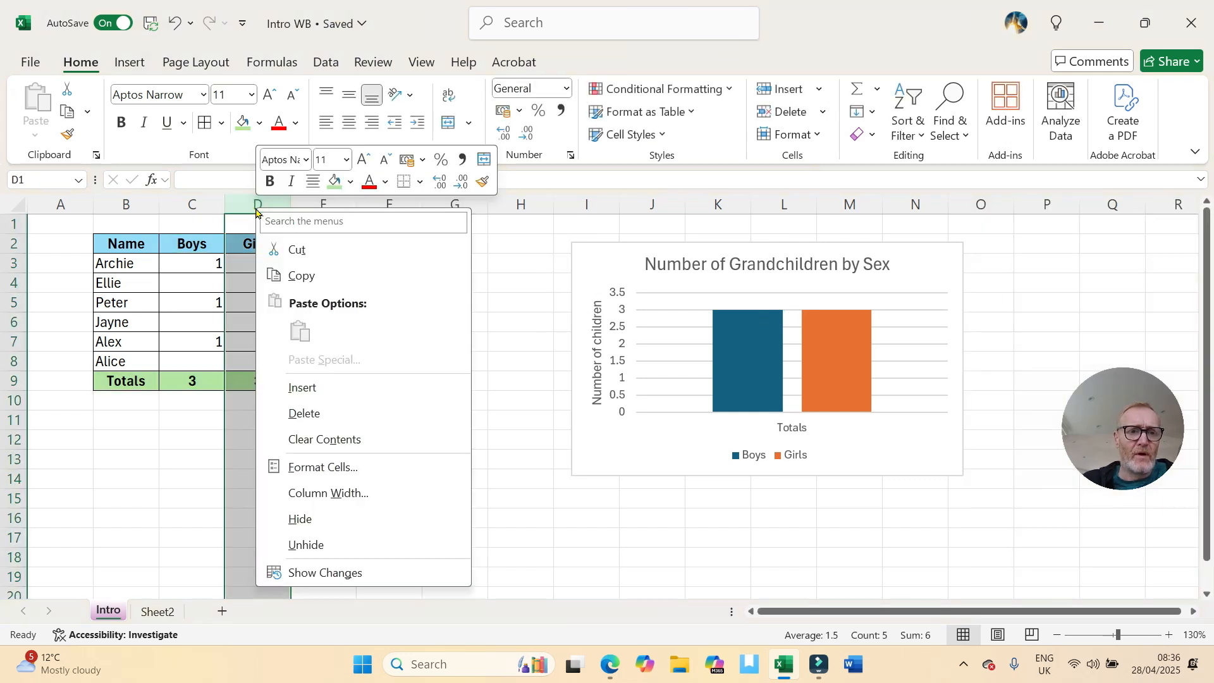
pyautogui.click(313, 388)
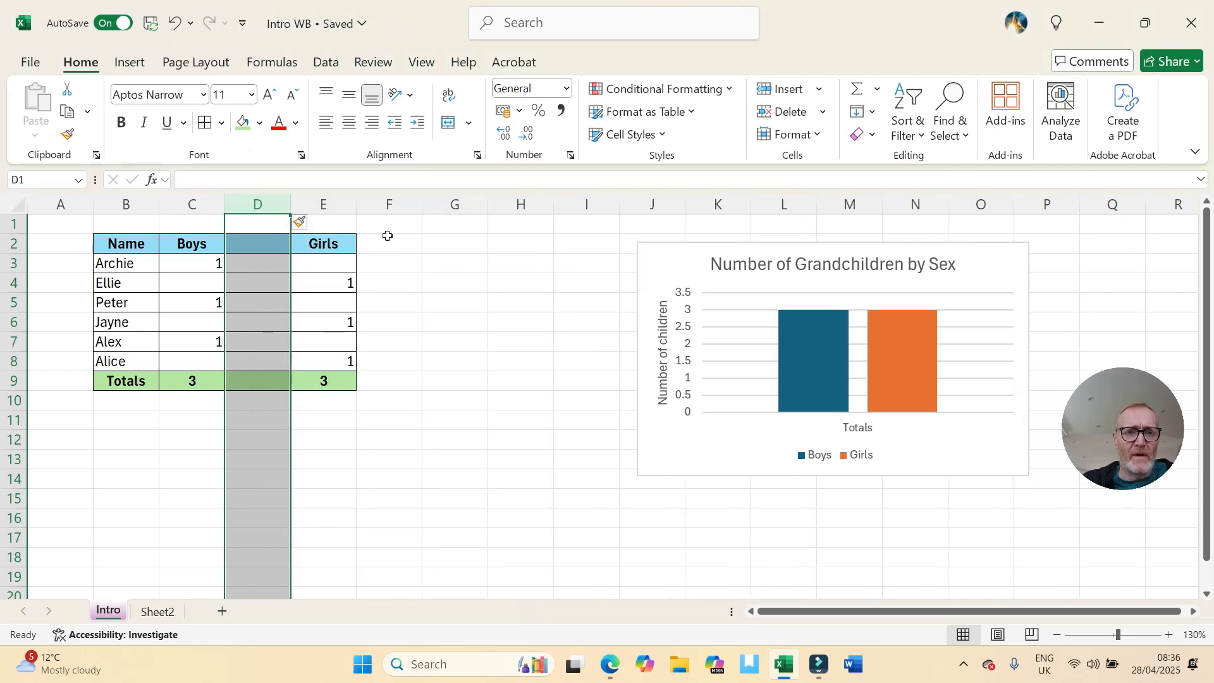
pyautogui.click(433, 283)
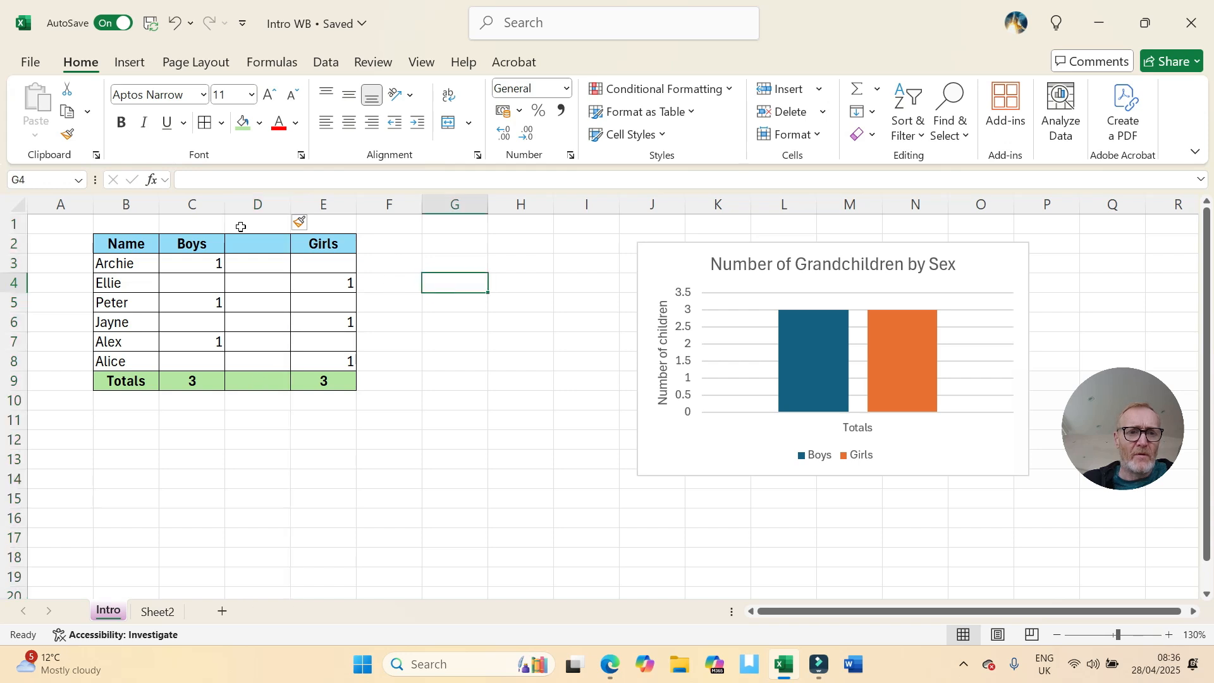
# Step: Head column D with Age and enter the boys' ages 7, 10 and 5 in D3, D5 and D7
pyautogui.click(242, 240)
pyautogui.write('Age')
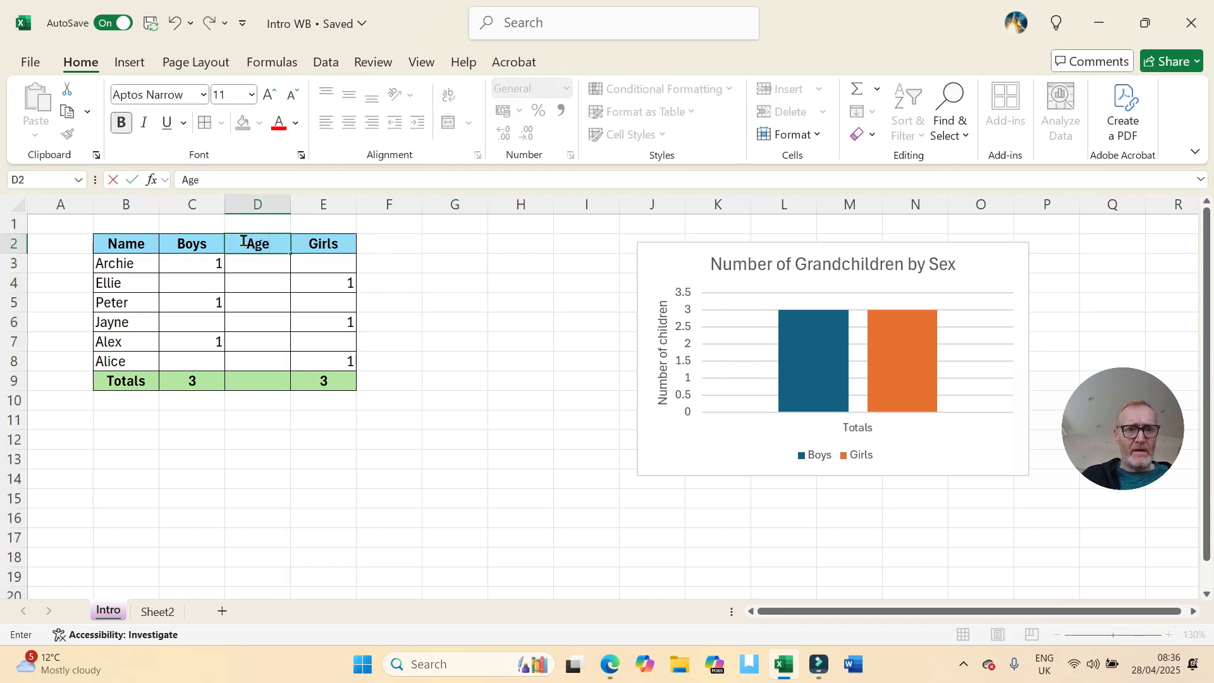
pyautogui.press('Return')
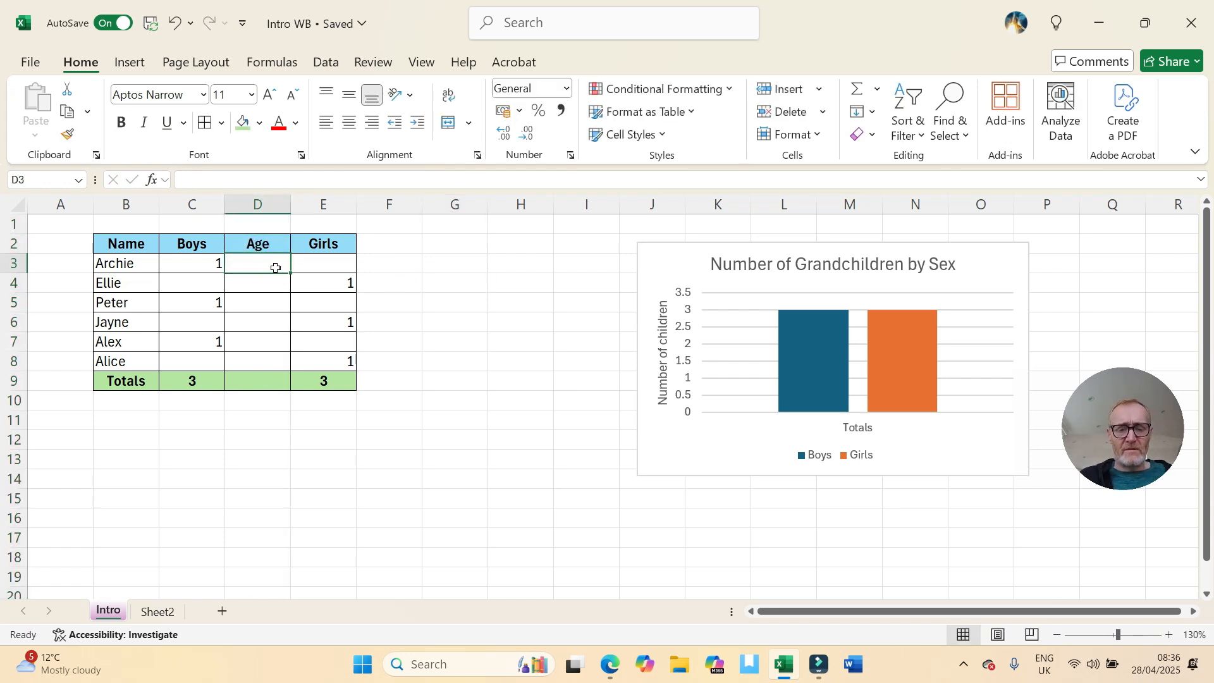
pyautogui.write('7')
pyautogui.press('Return')
pyautogui.press('Return')
pyautogui.write('1')
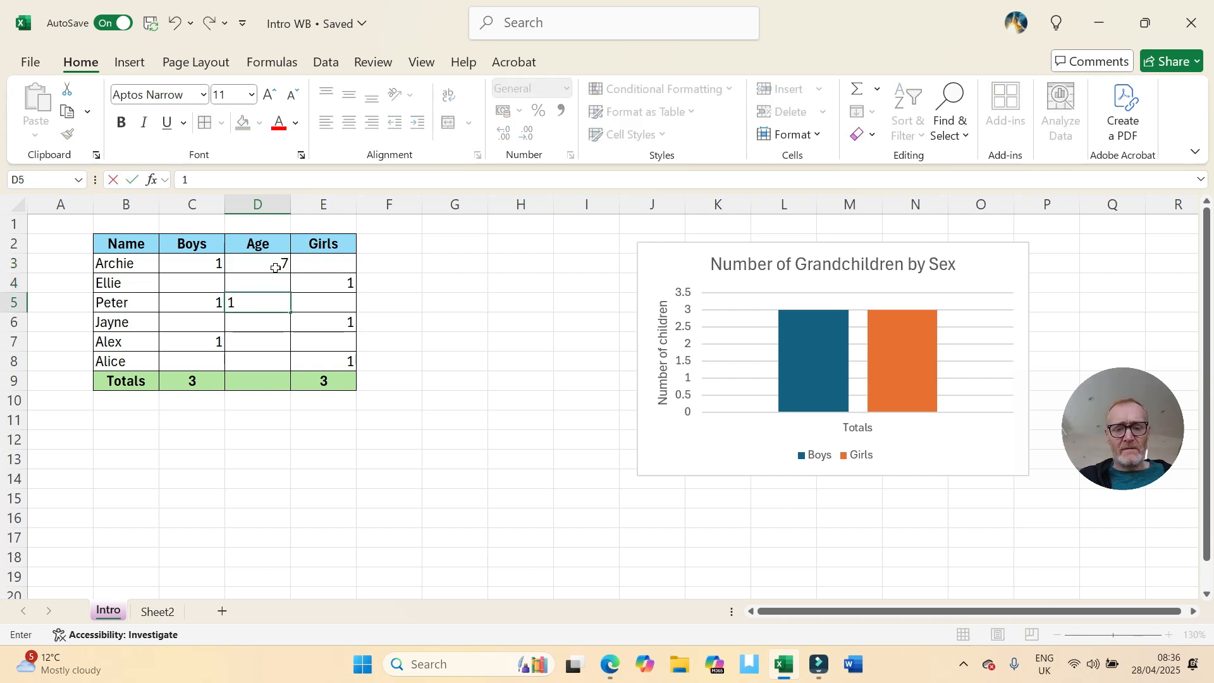
pyautogui.press('Return')
pyautogui.press('Return')
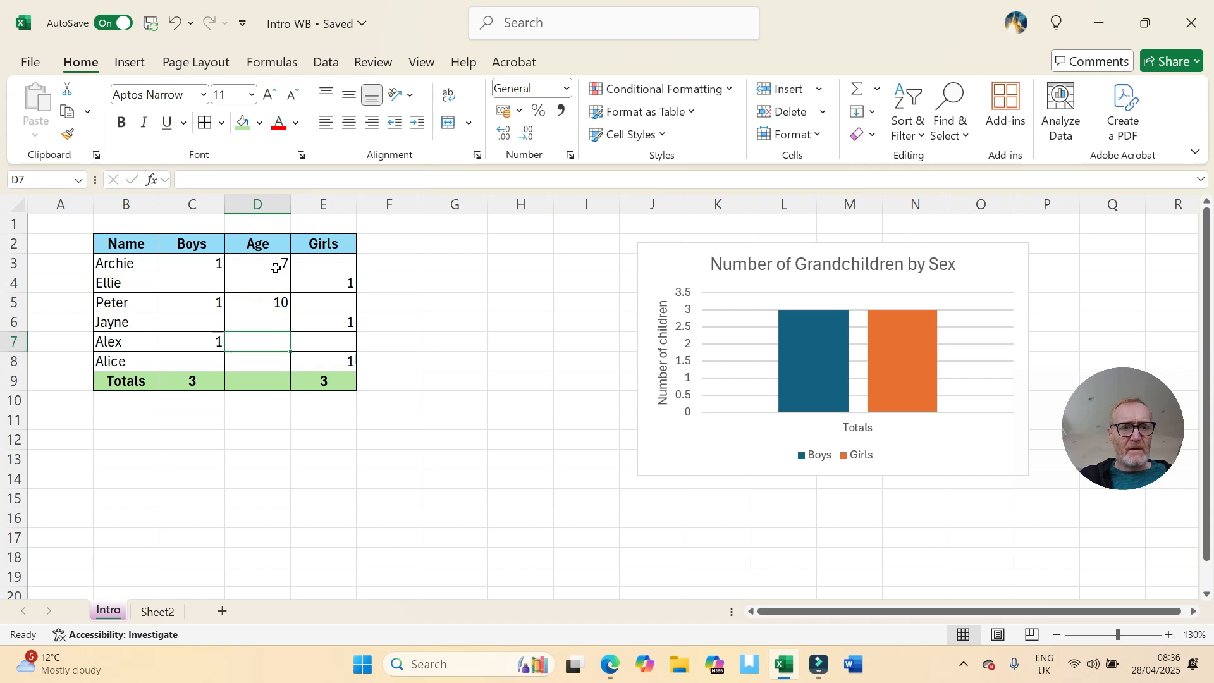
pyautogui.write('5')
pyautogui.press('Return')
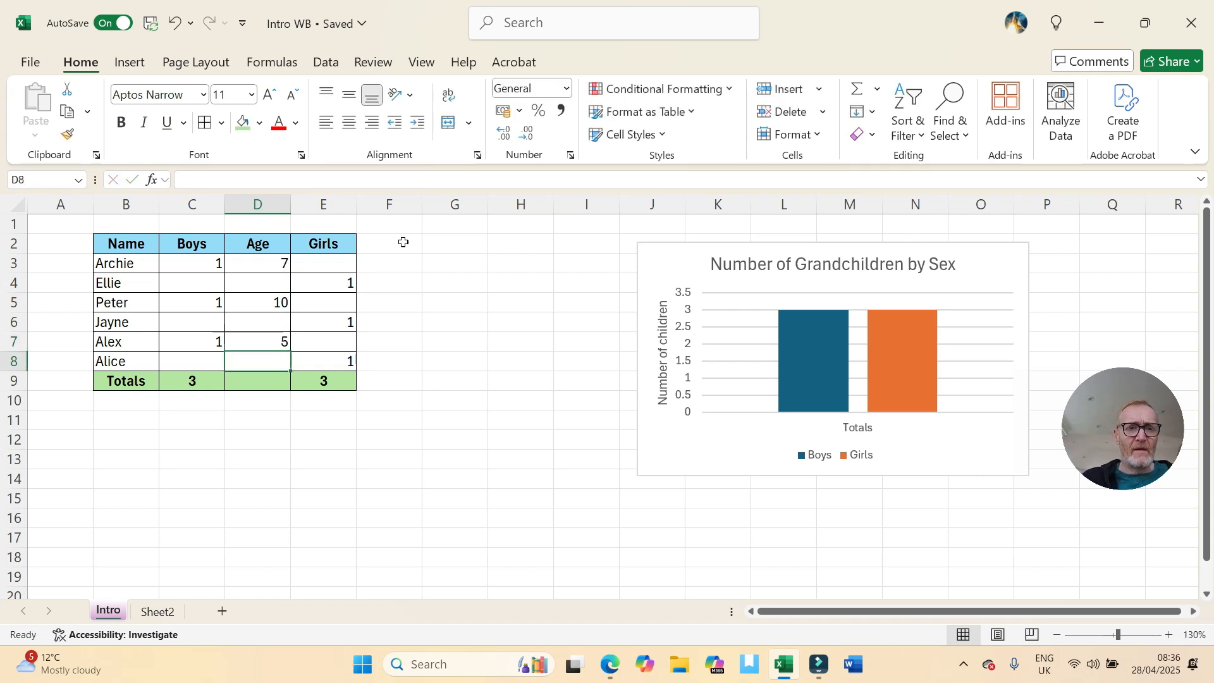
# Step: Enter the header Age in cell F2, beside the Girls column
pyautogui.click(391, 243)
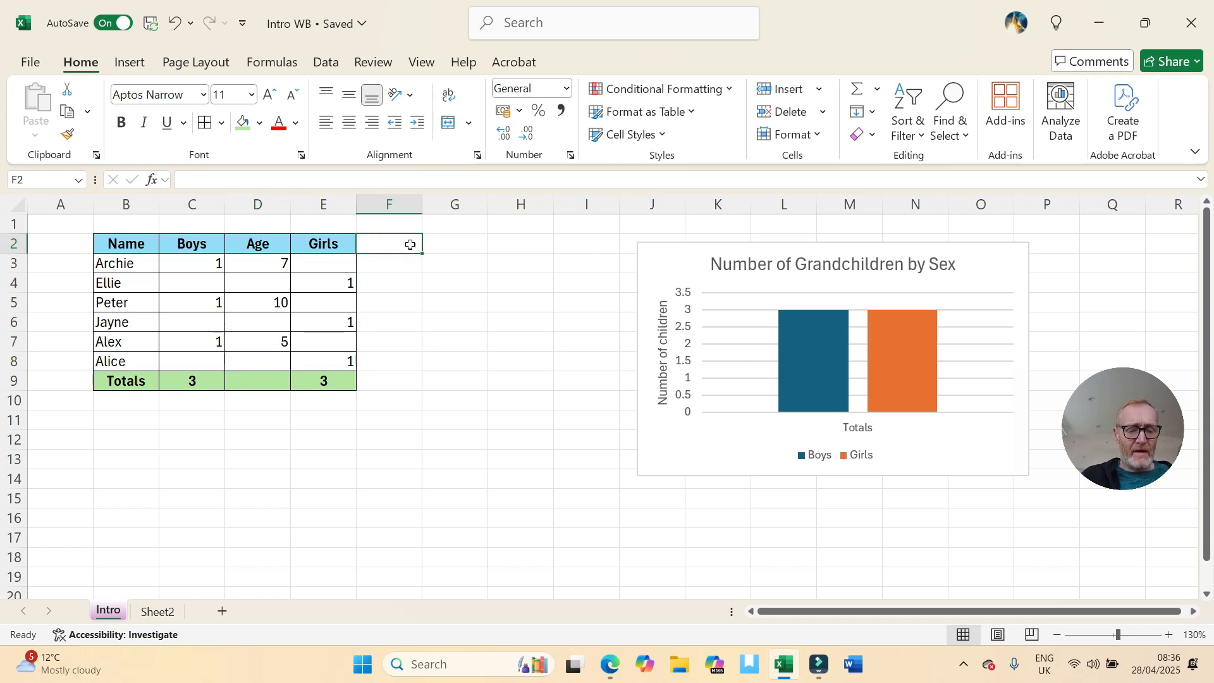
pyautogui.write('A')
pyautogui.press('Return')
pyautogui.click(389, 246)
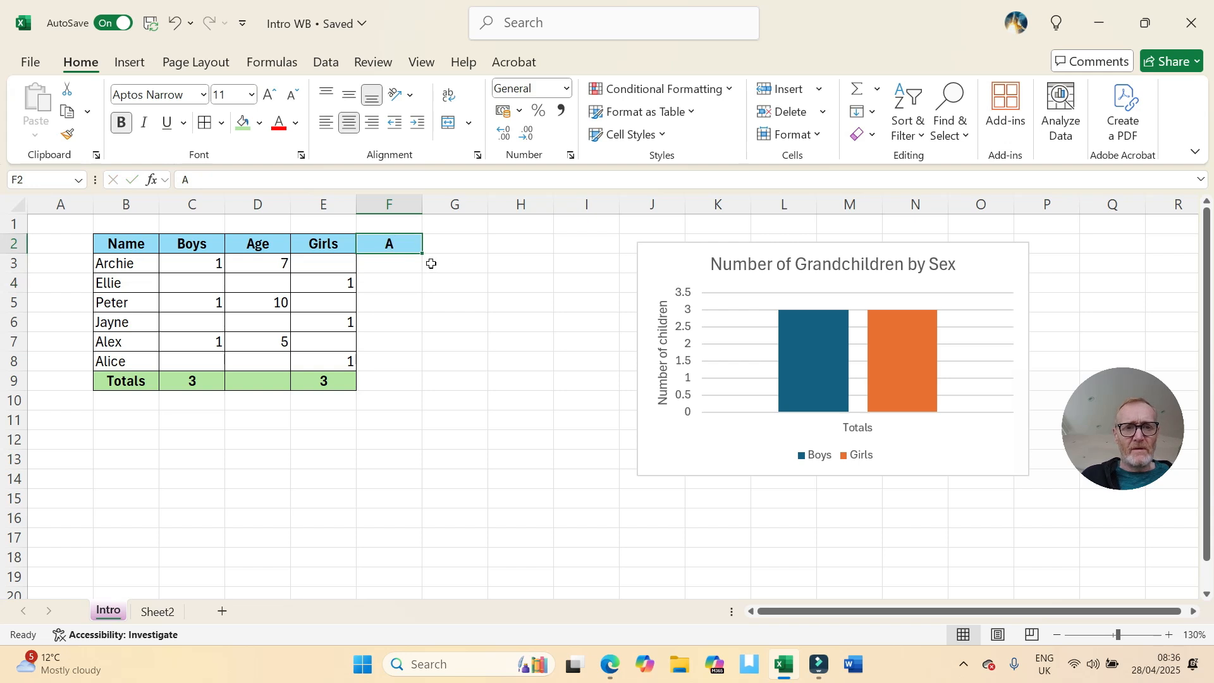
pyautogui.write('ge')
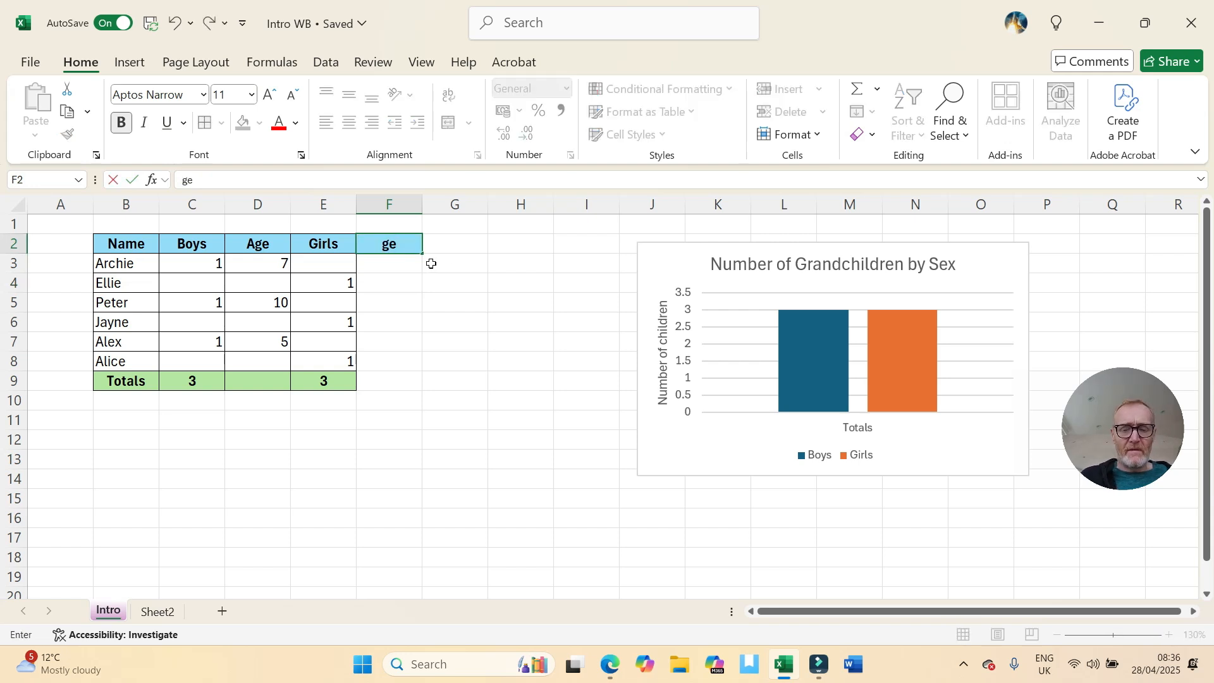
pyautogui.write('ge')
pyautogui.click(430, 305)
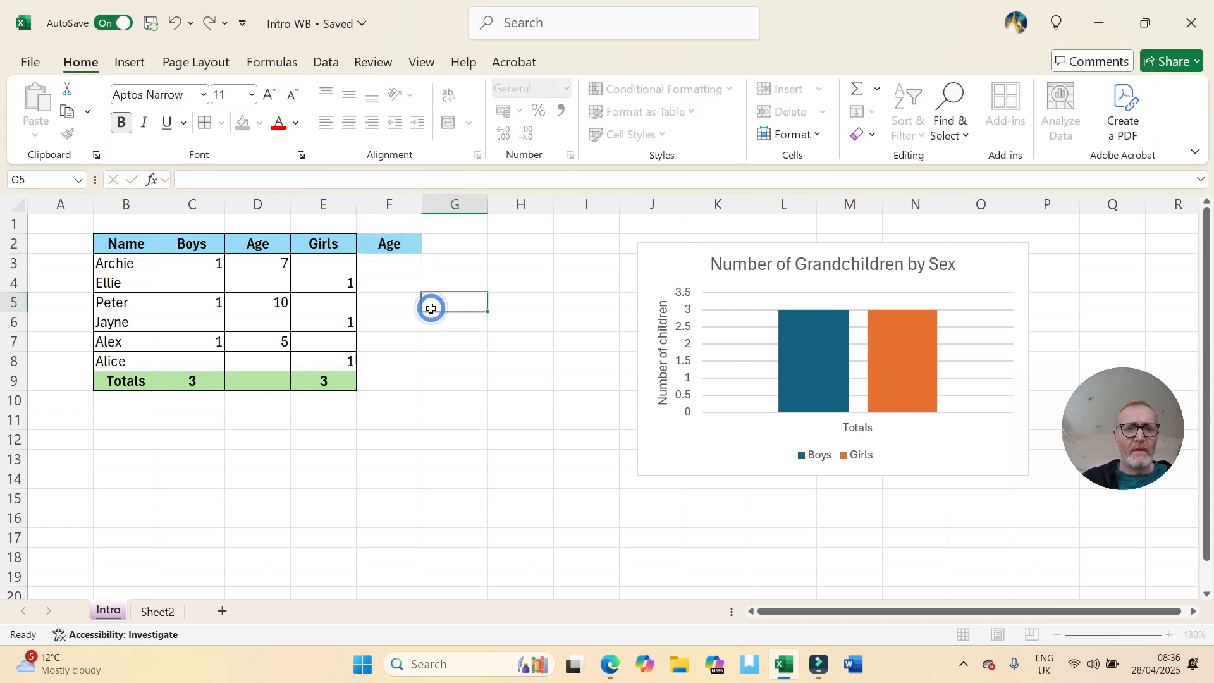
# Step: Apply all borders to the new Age column, cells F2 to F9
pyautogui.moveTo(393, 241); pyautogui.dragTo(388, 313)
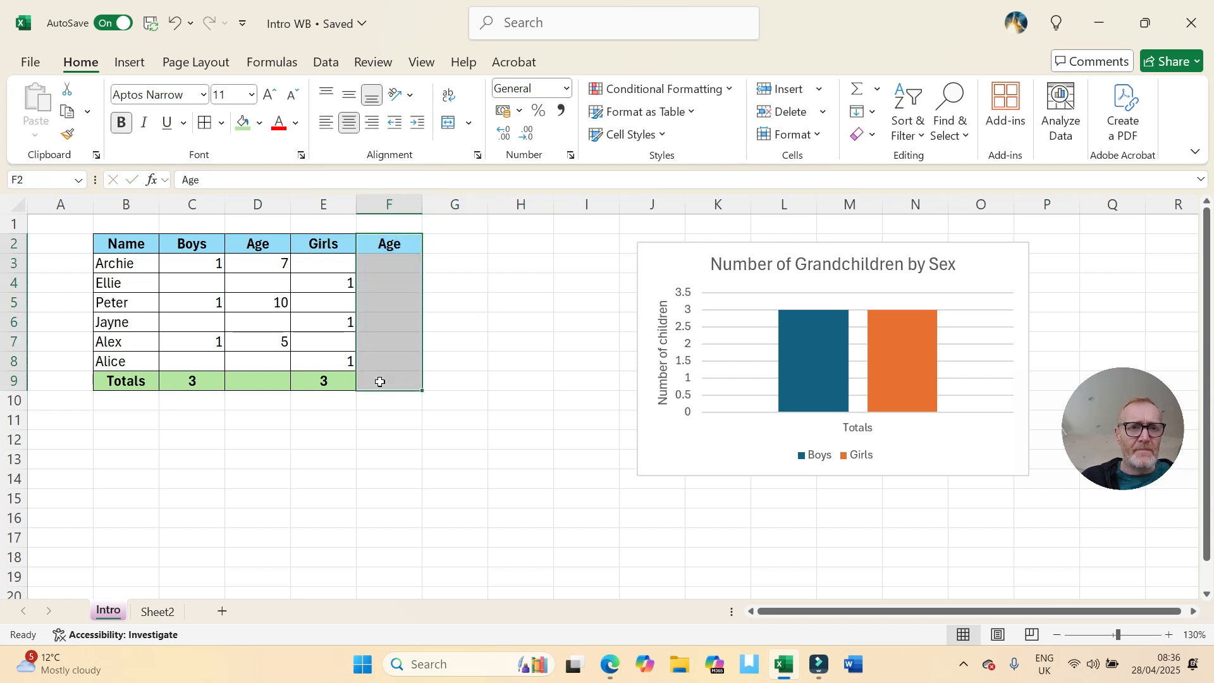
pyautogui.click(204, 123)
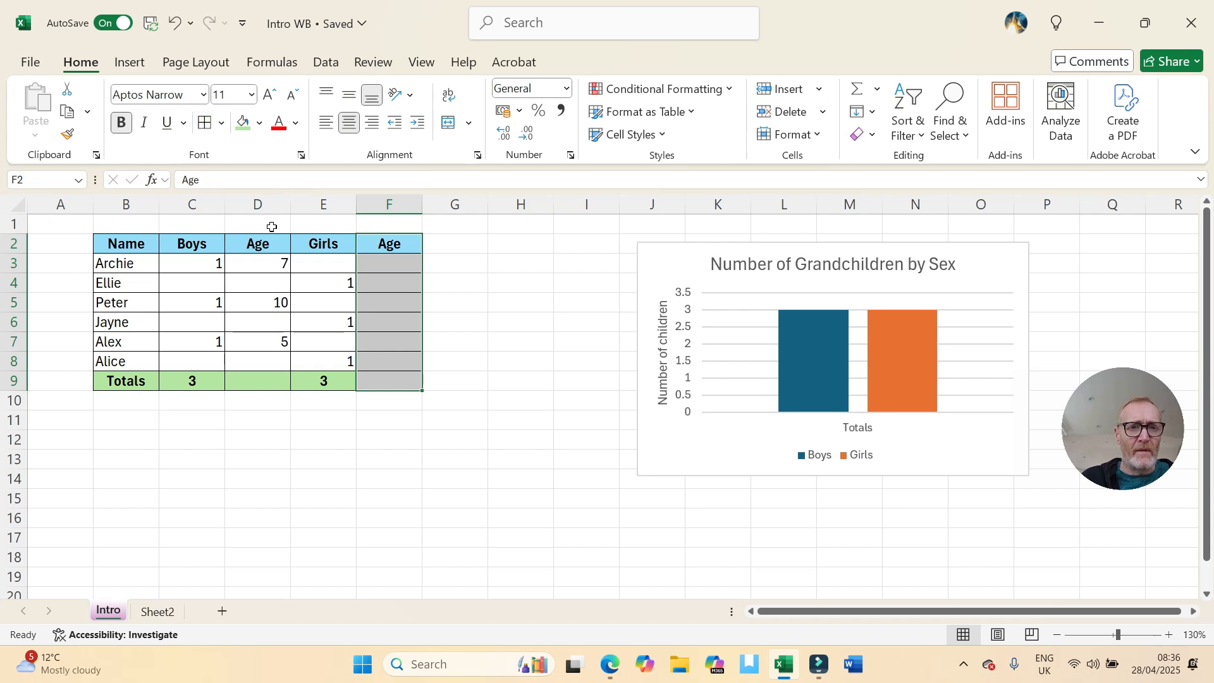
pyautogui.click(475, 352)
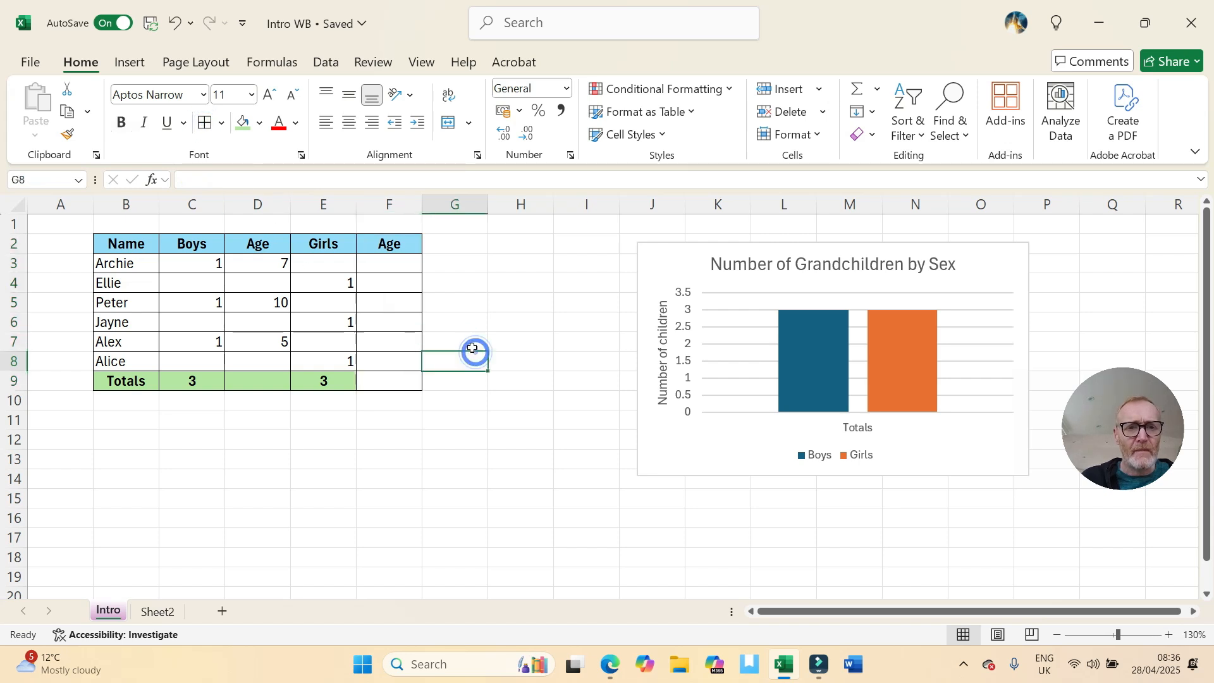
# Step: Enter the girls' ages 6, 14 and 17 in cells F4, F6 and F8
pyautogui.click(401, 263)
pyautogui.click(399, 286)
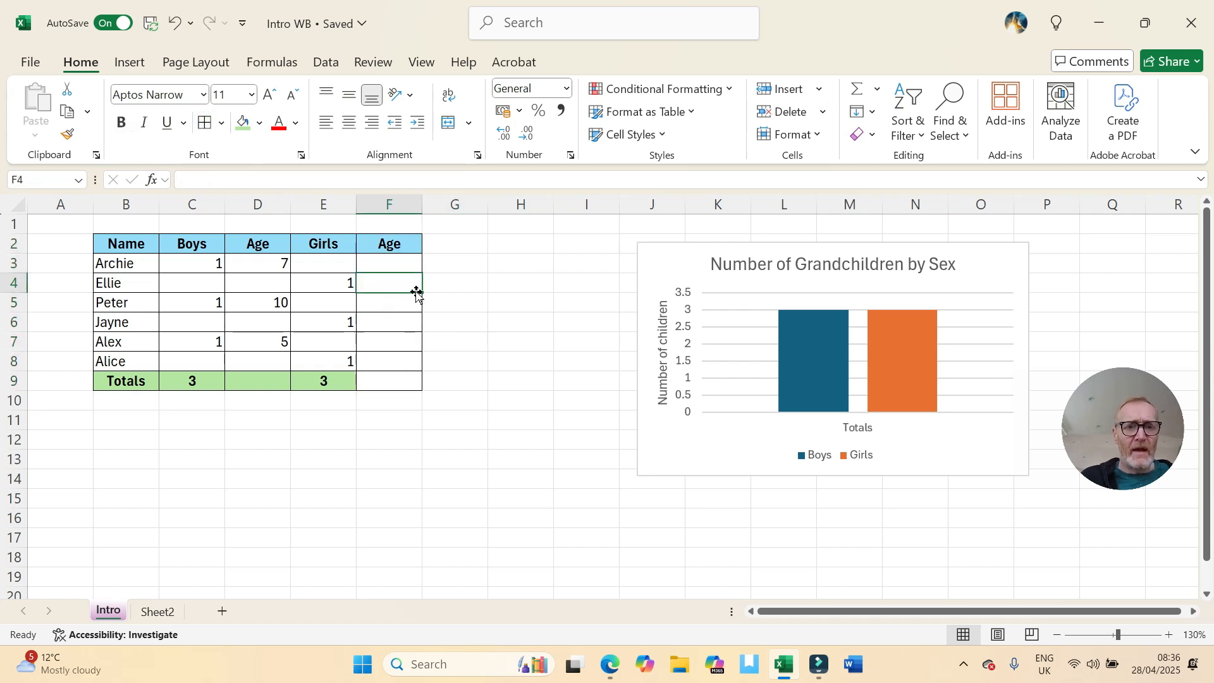
pyautogui.write('6')
pyautogui.press('Return')
pyautogui.press('Return')
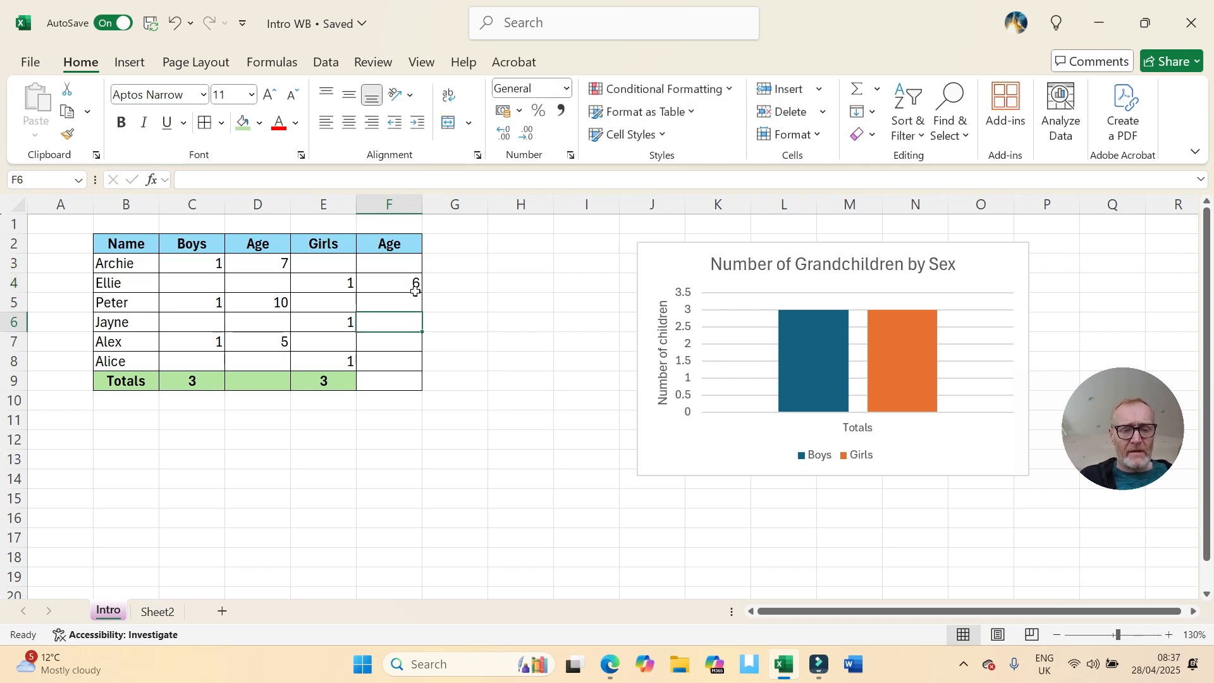
pyautogui.write('14')
pyautogui.press('Return')
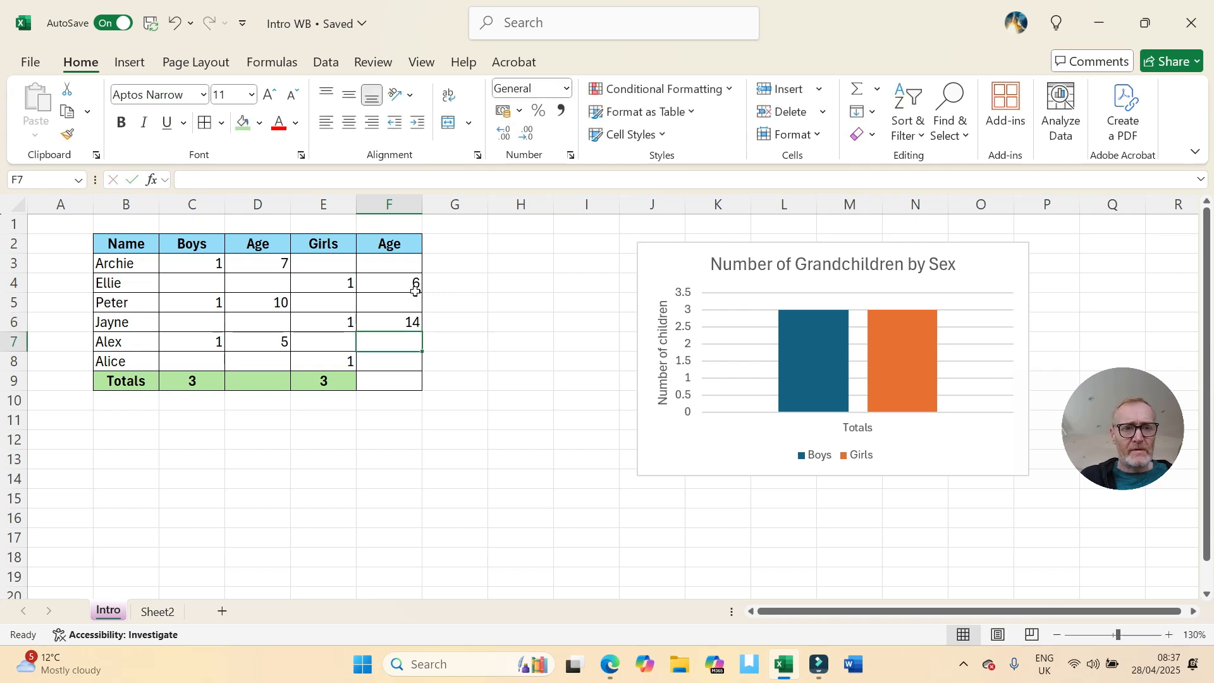
pyautogui.press('Return')
pyautogui.write('1')
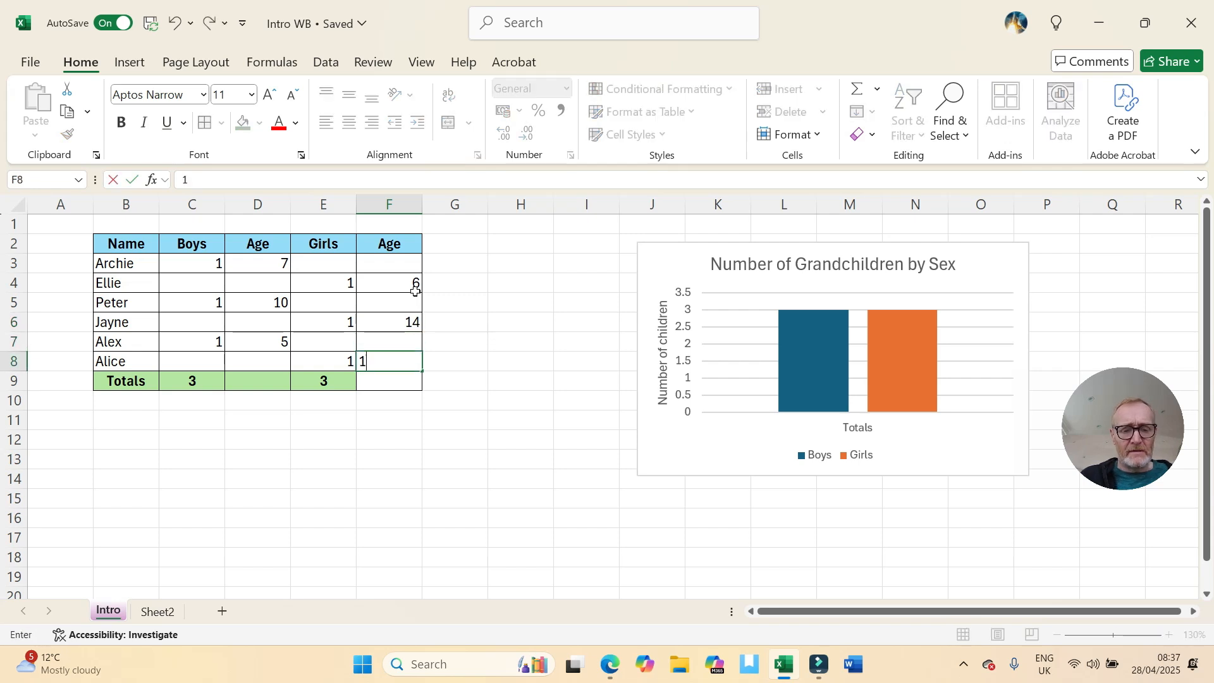
pyautogui.write('7')
pyautogui.press('Return')
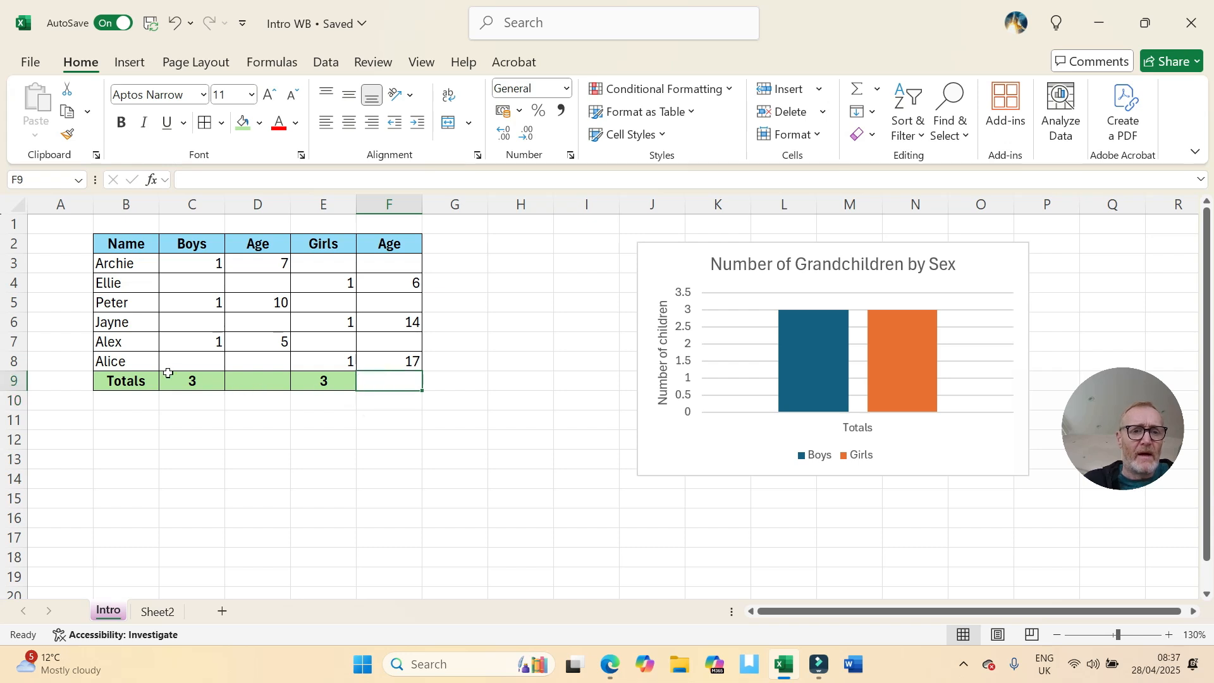
# Step: Fill the Boys total formula from C9 across the Totals row to F9
pyautogui.click(194, 381)
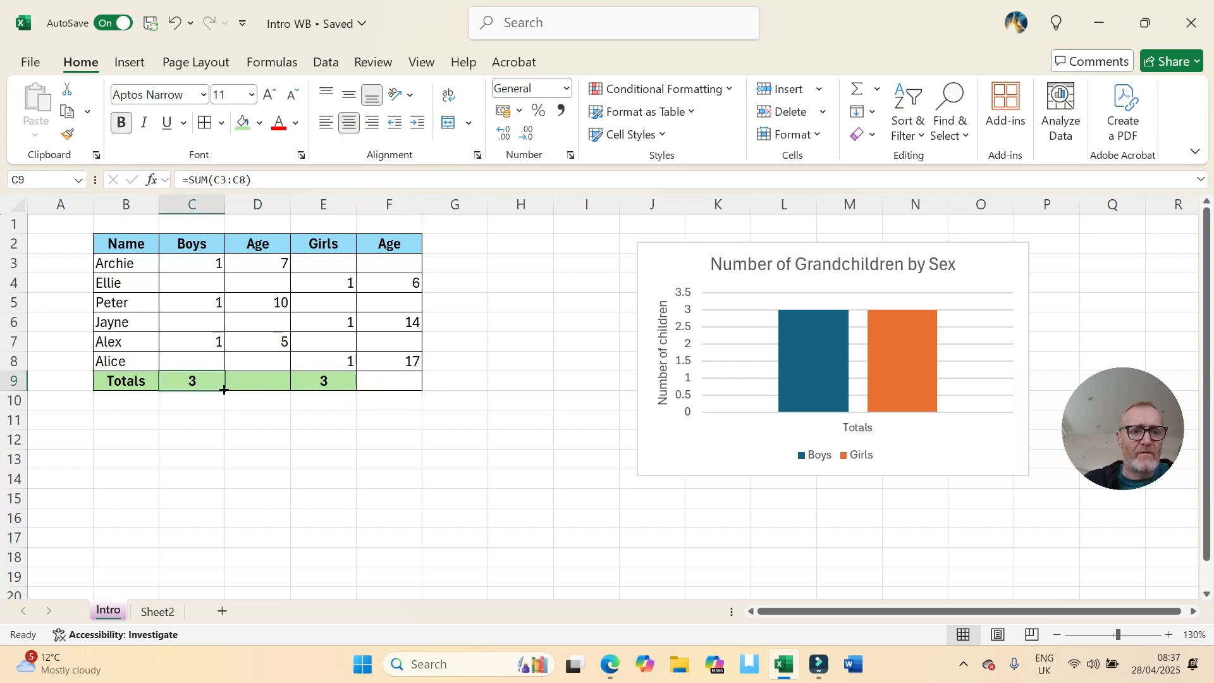
pyautogui.click(194, 377)
pyautogui.moveTo(223, 390); pyautogui.dragTo(399, 384)
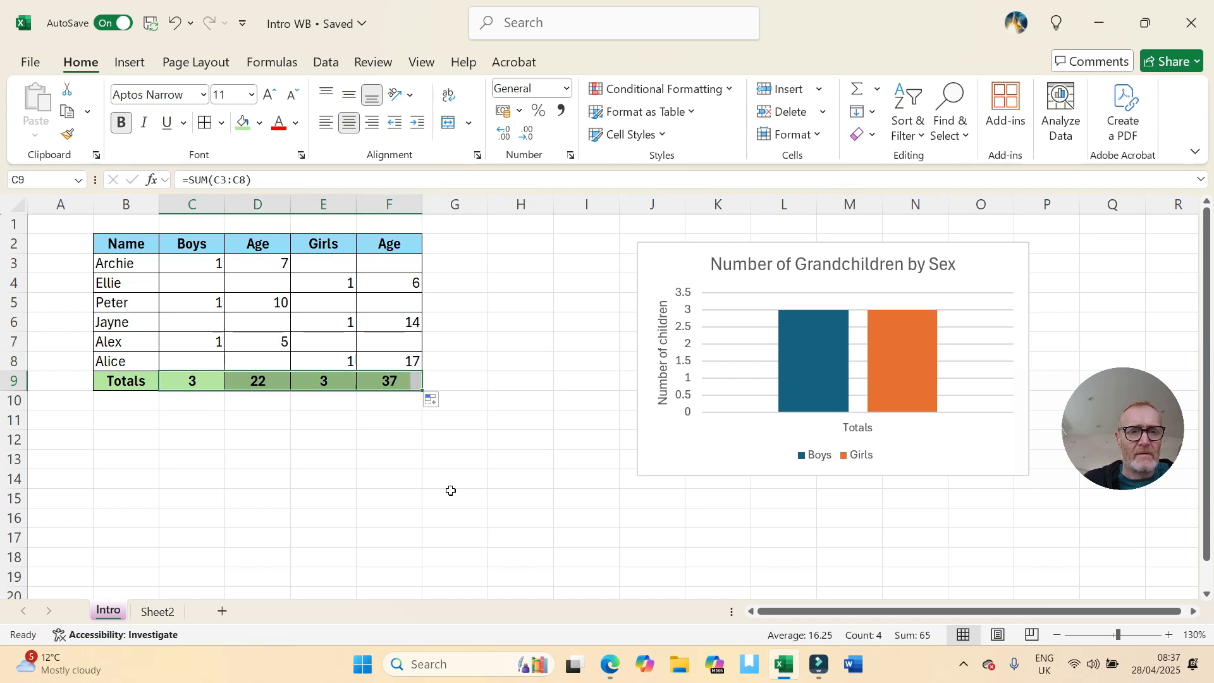
pyautogui.click(377, 491)
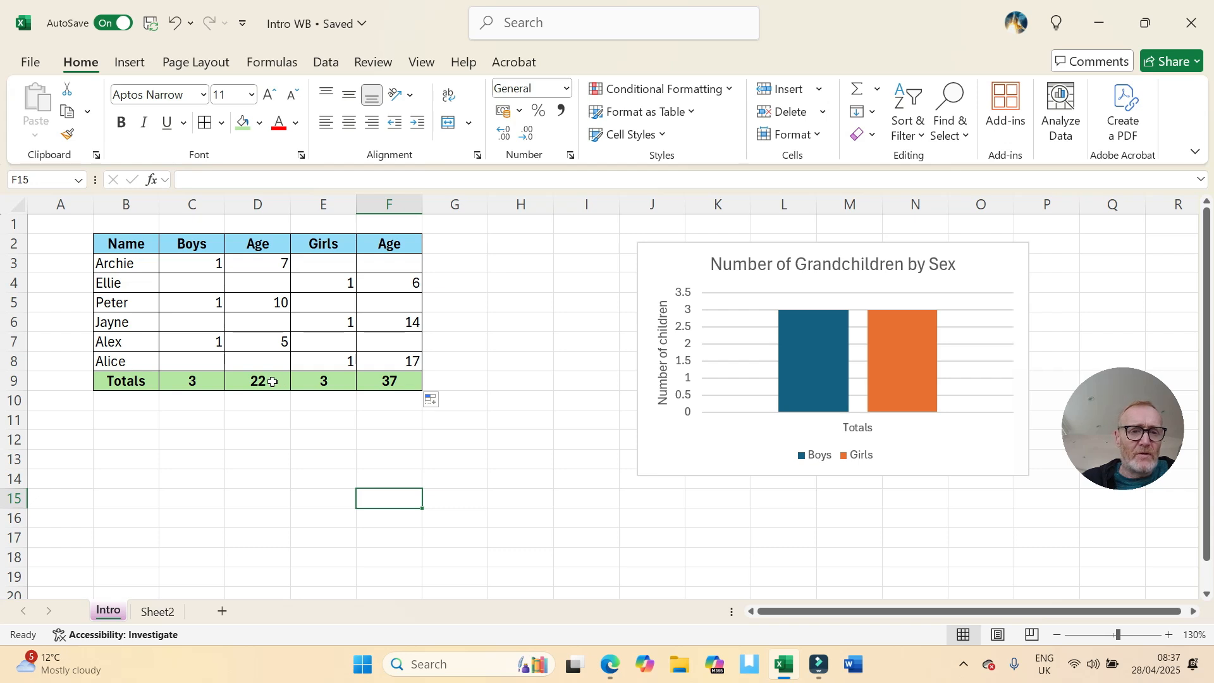
# Step: Replace the SUM function in cell D9 with AVERAGE so it averages the ages in D3:D8
pyautogui.click(398, 382)
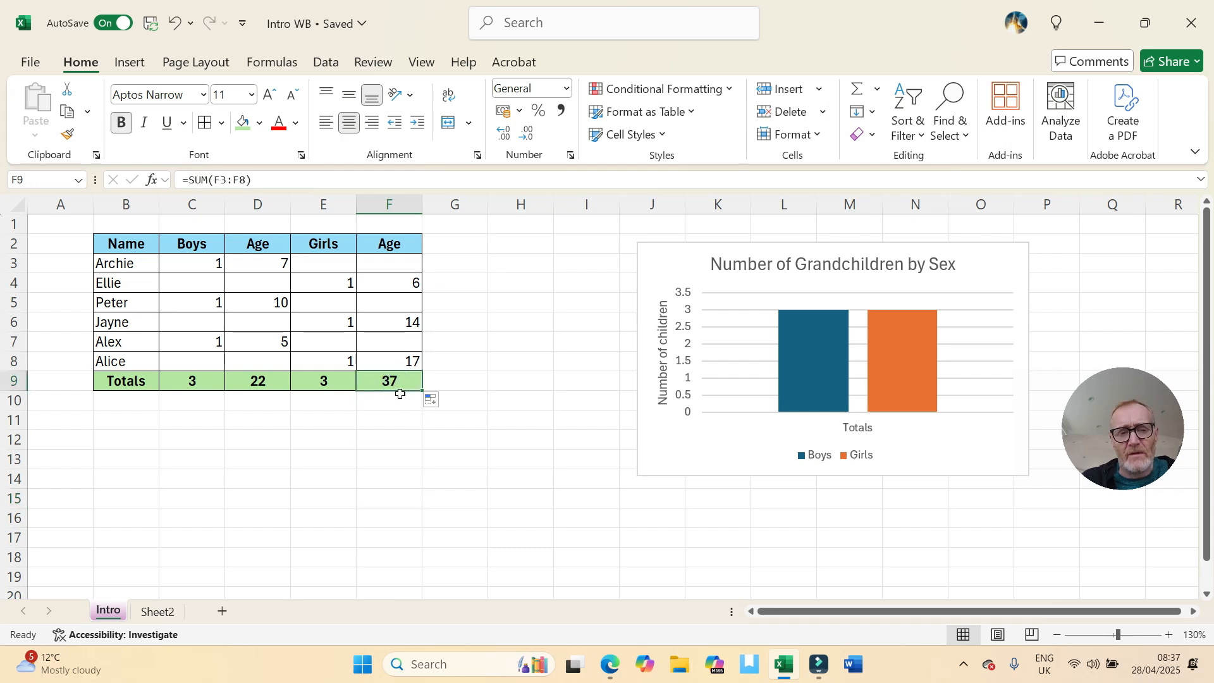
pyautogui.click(251, 384)
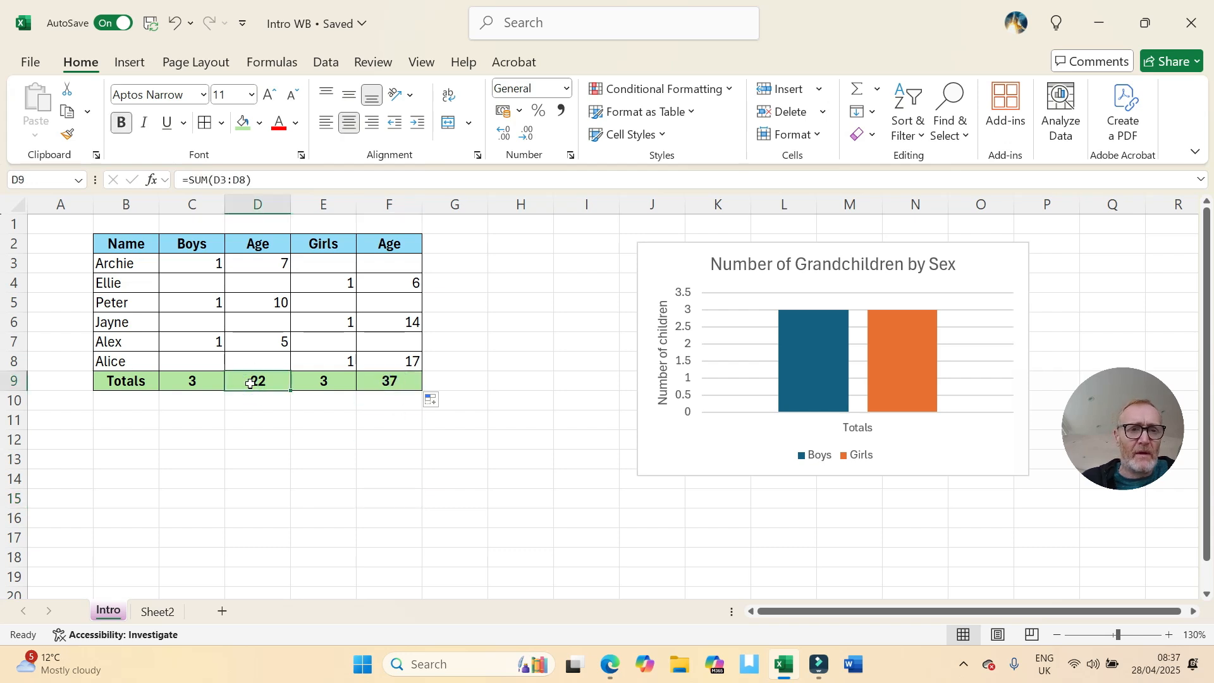
pyautogui.click(212, 181)
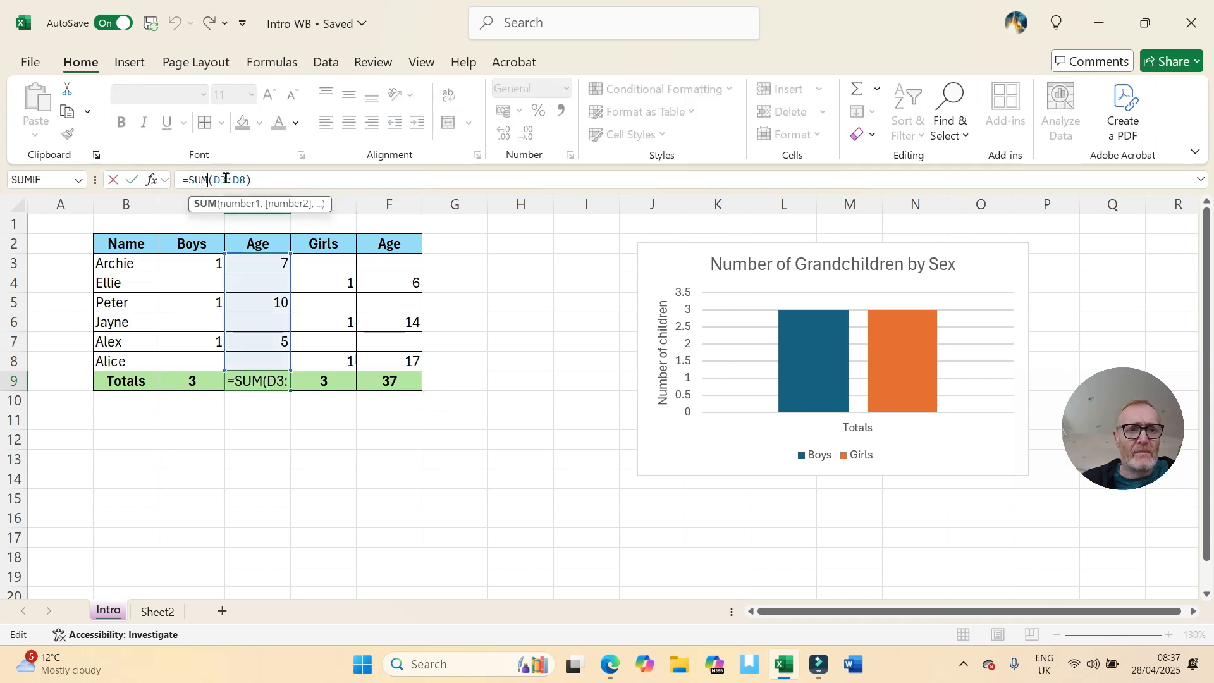
pyautogui.press('BackSpace')
pyautogui.press('BackSpace')
pyautogui.press('BackSpace')
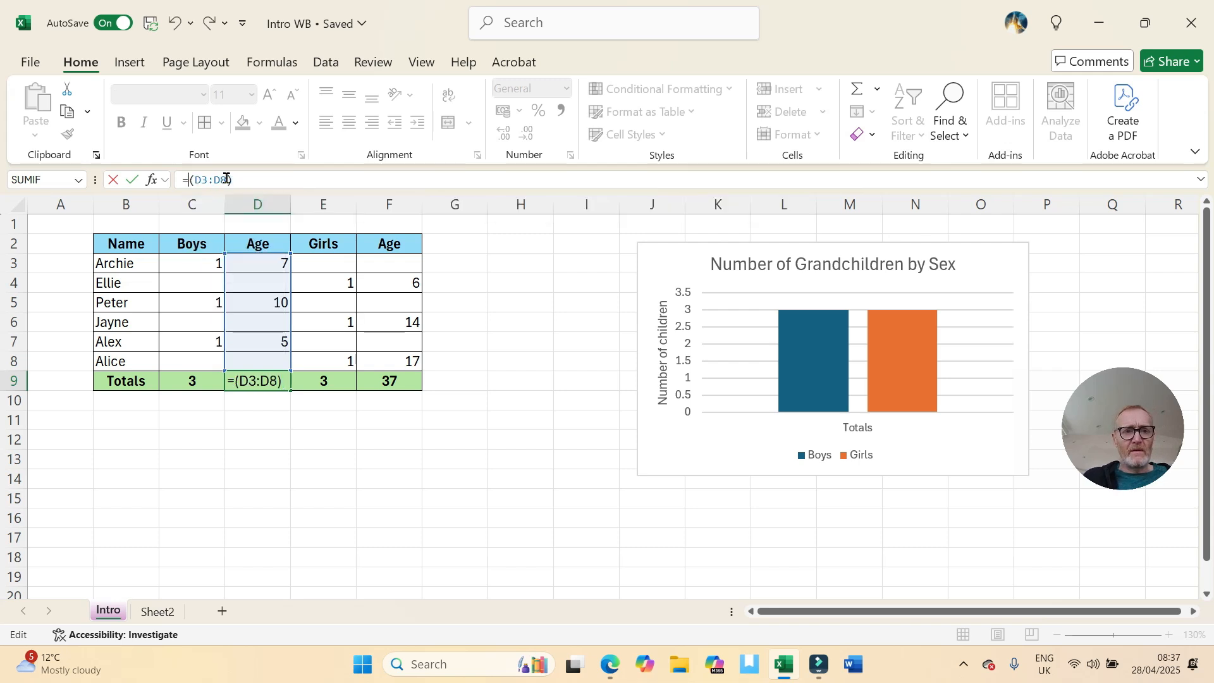
pyautogui.write('AVERAGE')
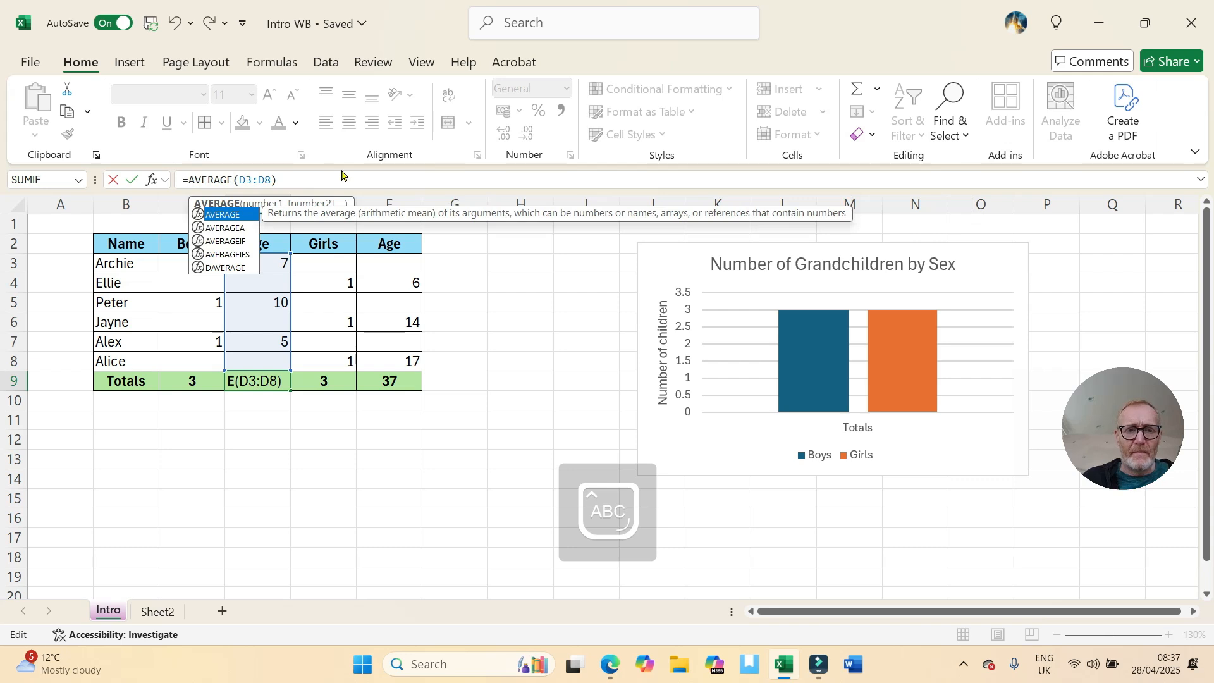
pyautogui.press('Return')
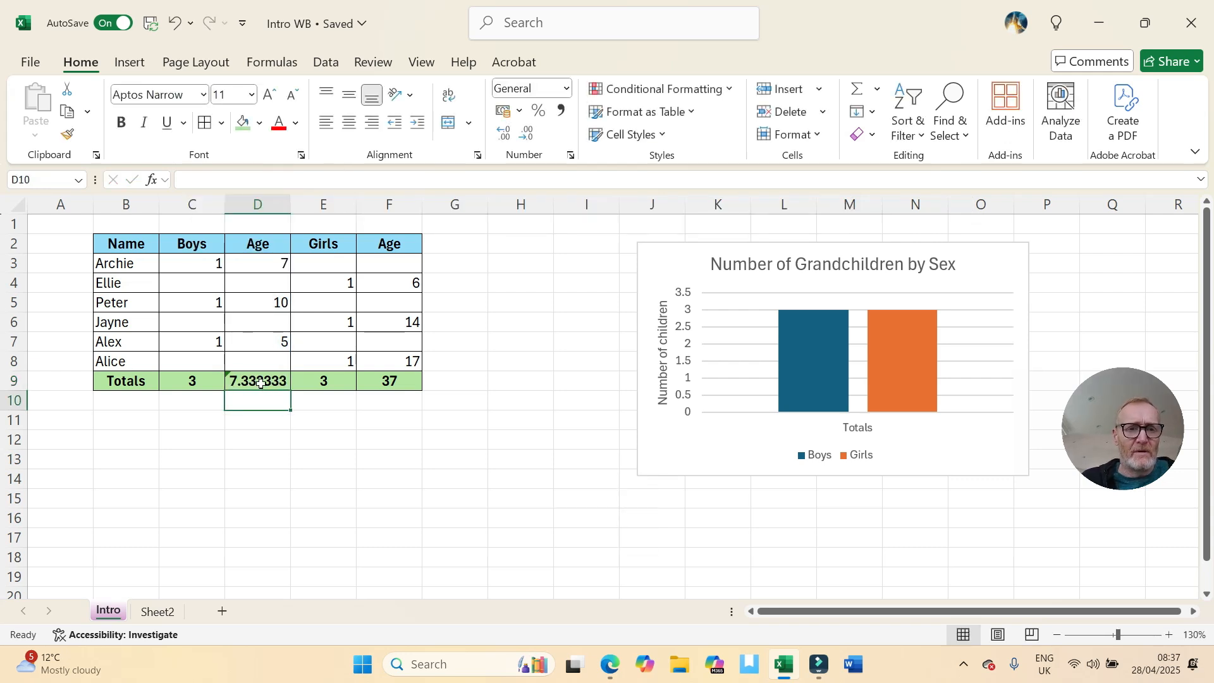
# Step: Clear the SUM formula from cell F9 and leave only an equals sign to start a new formula
pyautogui.click(260, 384)
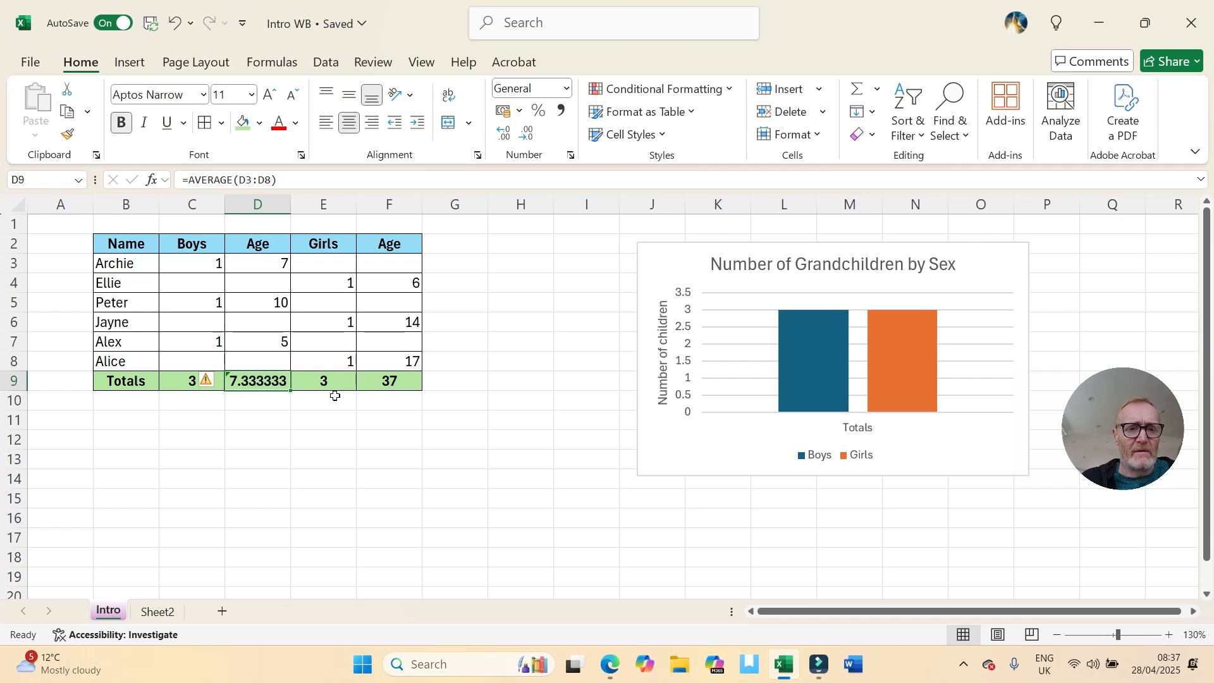
pyautogui.click(378, 382)
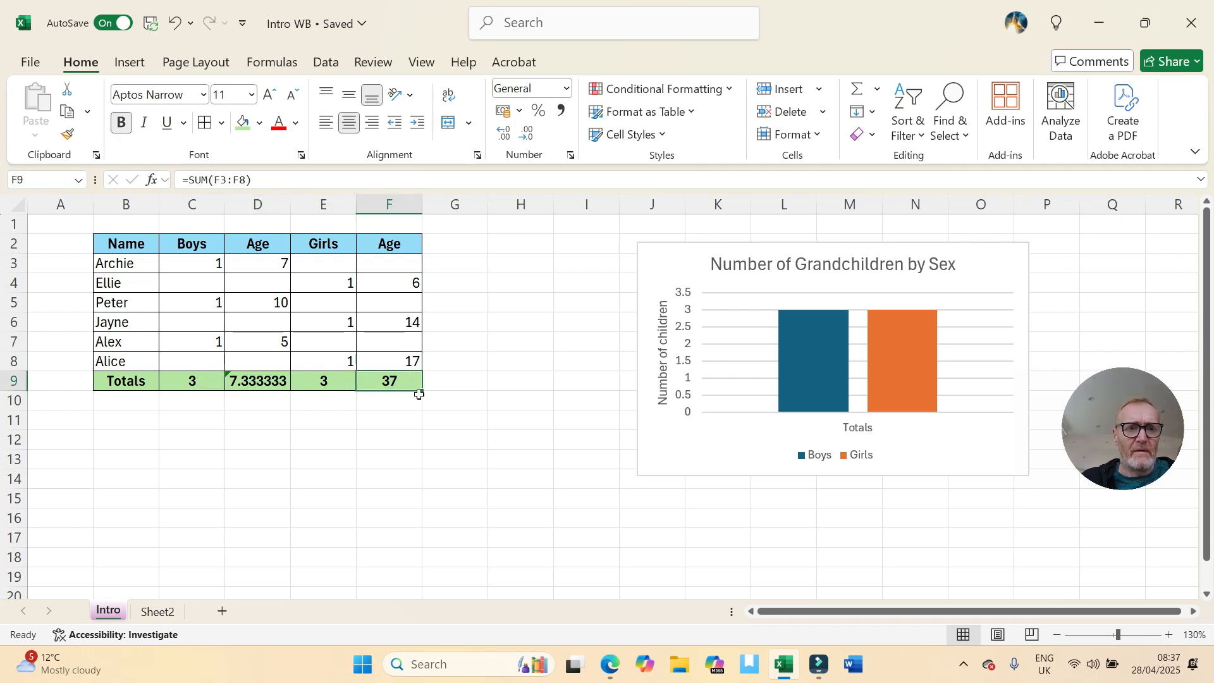
pyautogui.doubleClick(203, 181)
pyautogui.press('BackSpace')
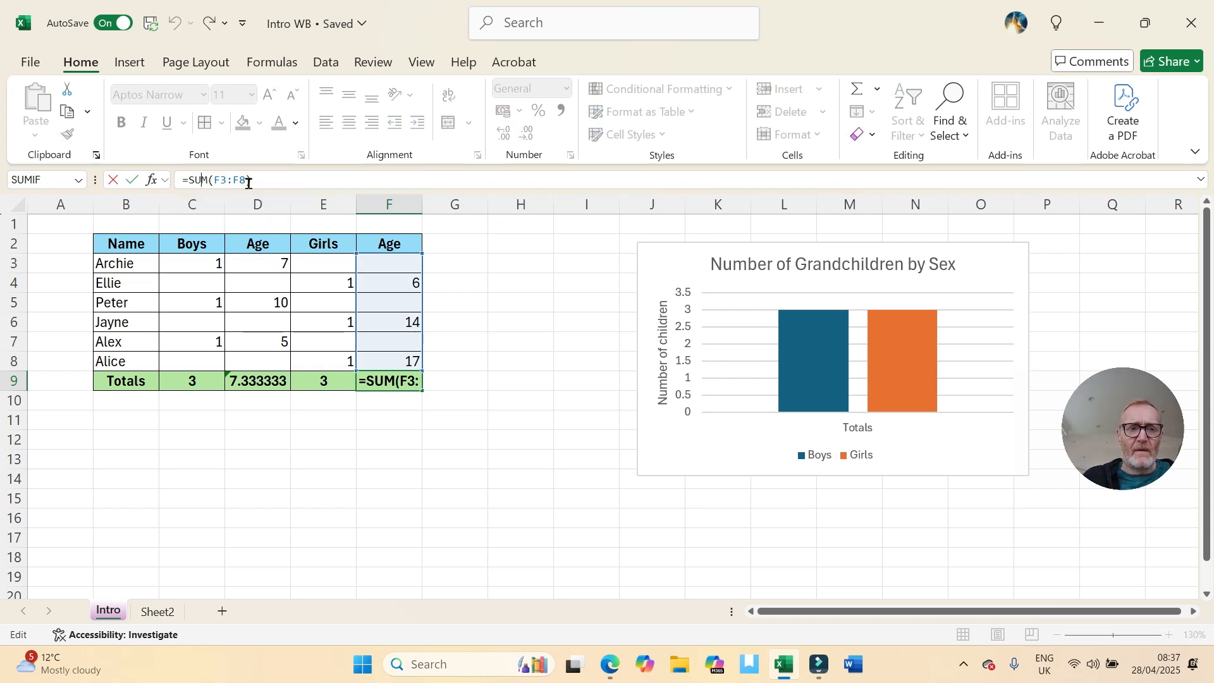
pyautogui.press('BackSpace')
pyautogui.moveTo(221, 181); pyautogui.dragTo(167, 182)
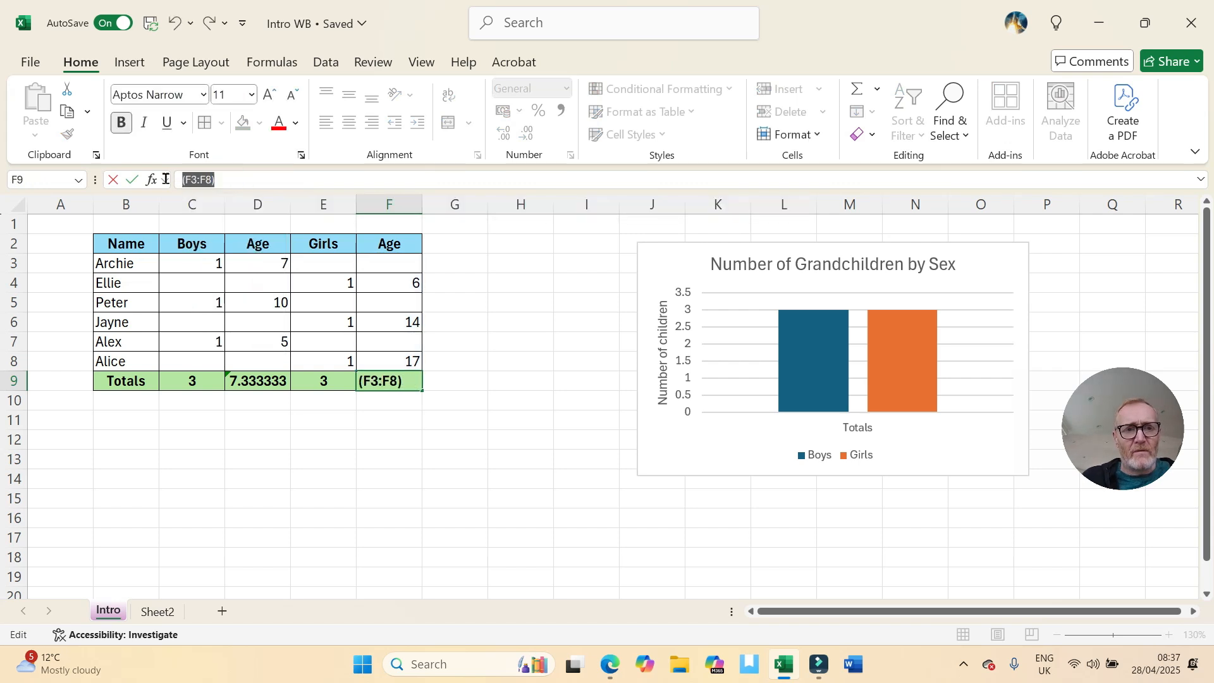
pyautogui.press('BackSpace')
pyautogui.write('=')
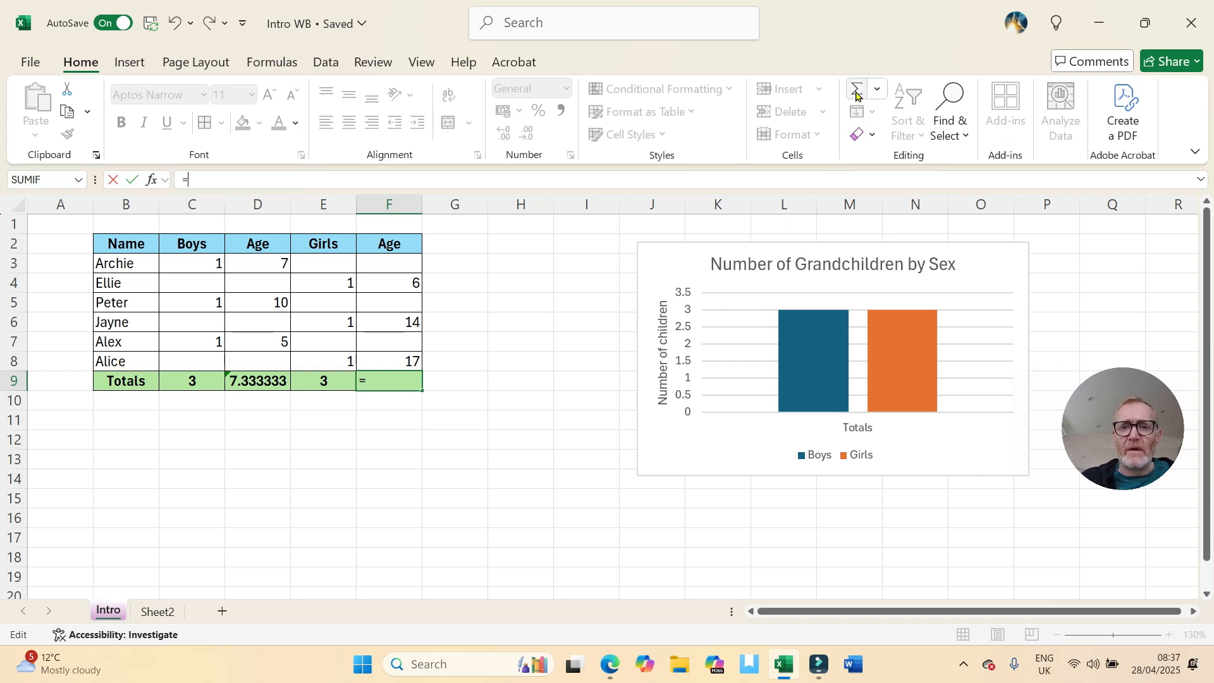
# Step: Insert the Average function in cell F9 and extend its range to F3:F8
pyautogui.click(877, 90)
pyautogui.click(900, 141)
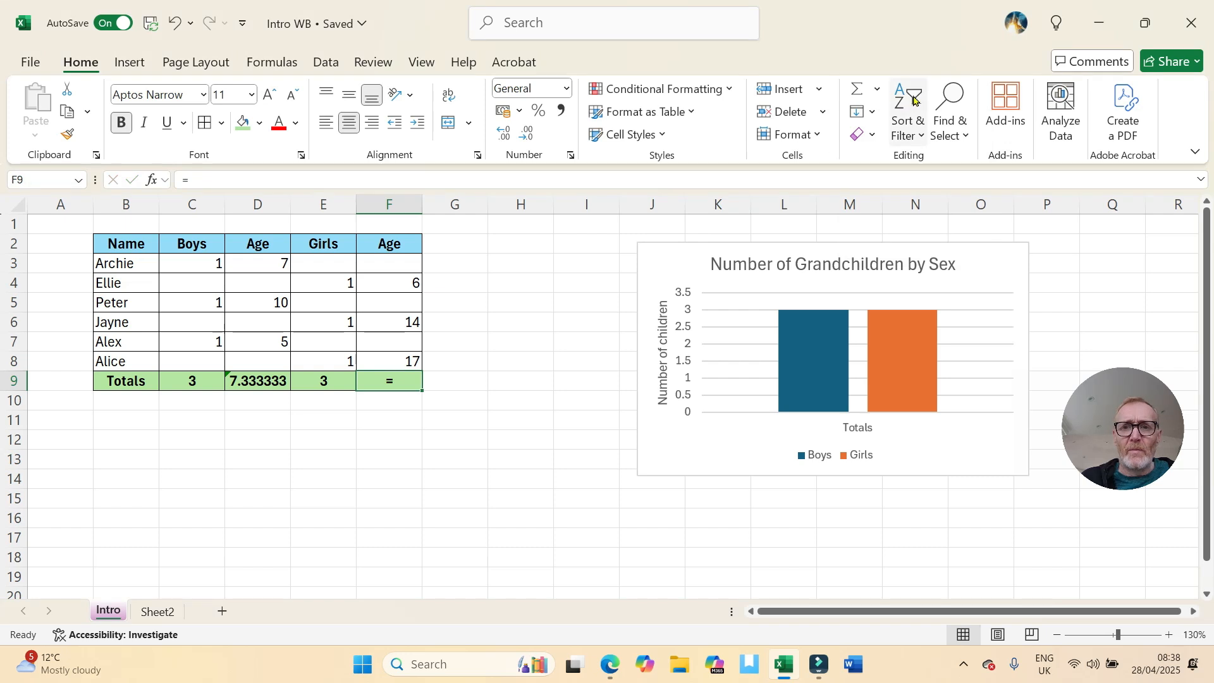
pyautogui.click(877, 89)
pyautogui.click(899, 140)
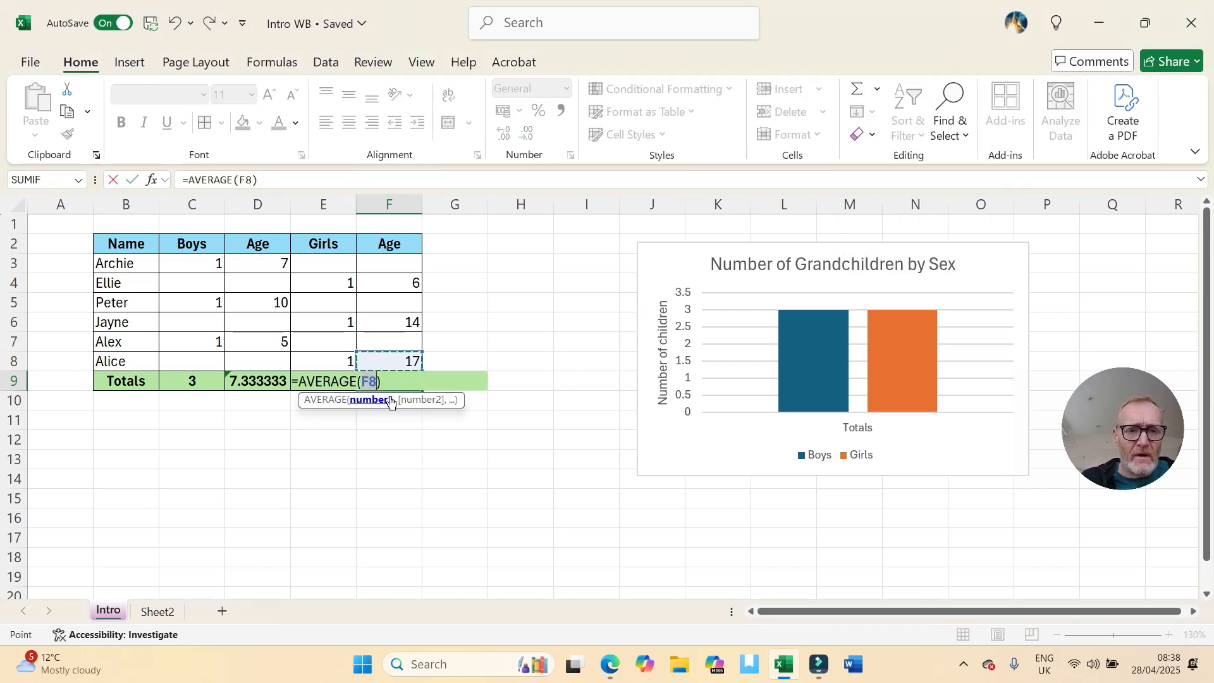
pyautogui.moveTo(421, 350); pyautogui.dragTo(422, 256)
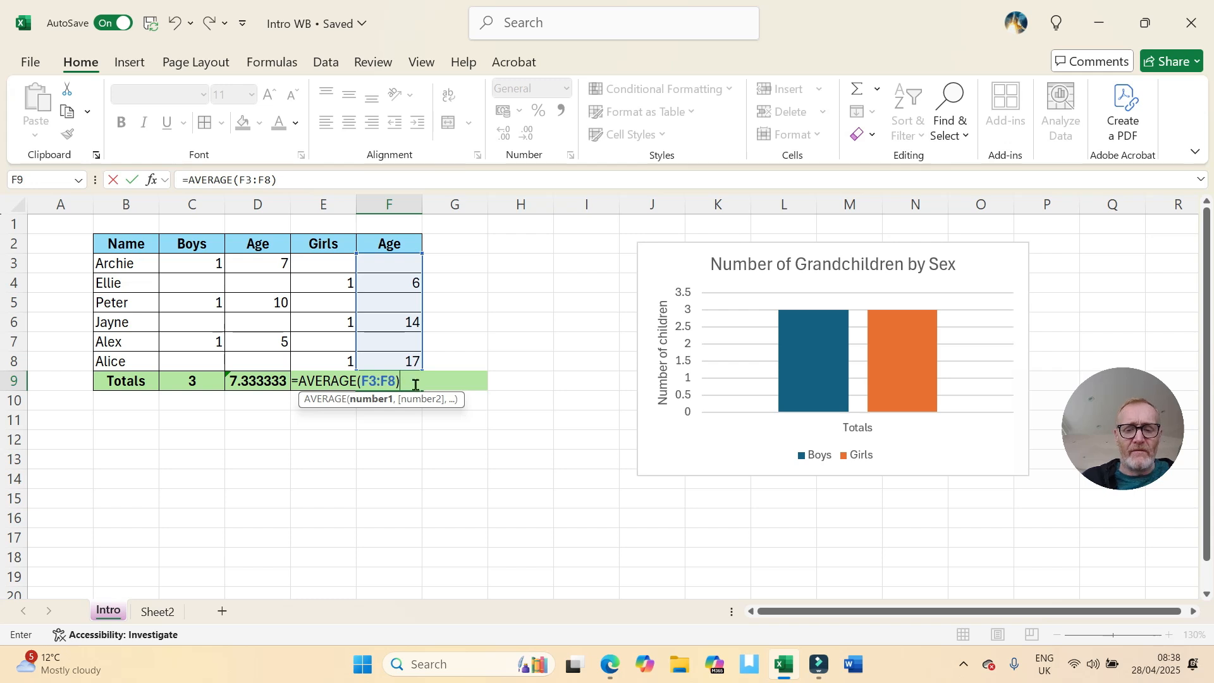
pyautogui.press('Return')
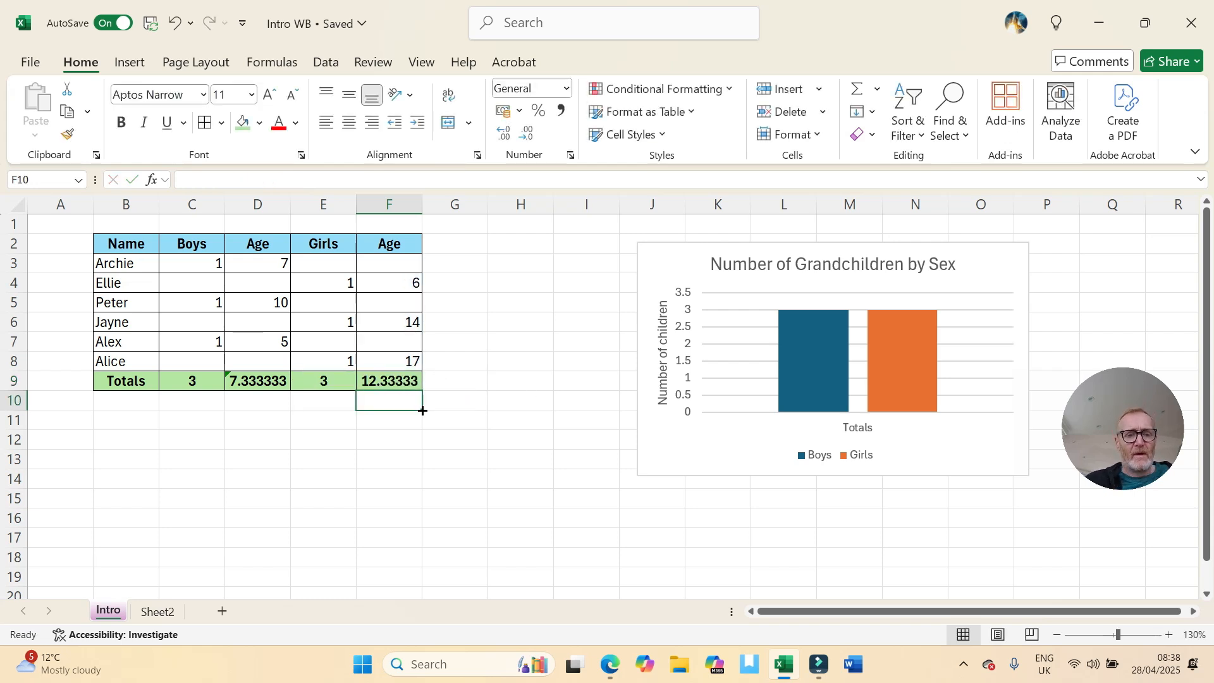
# Step: Format the boys' average age in cell D9 to show one decimal place
pyautogui.click(246, 382)
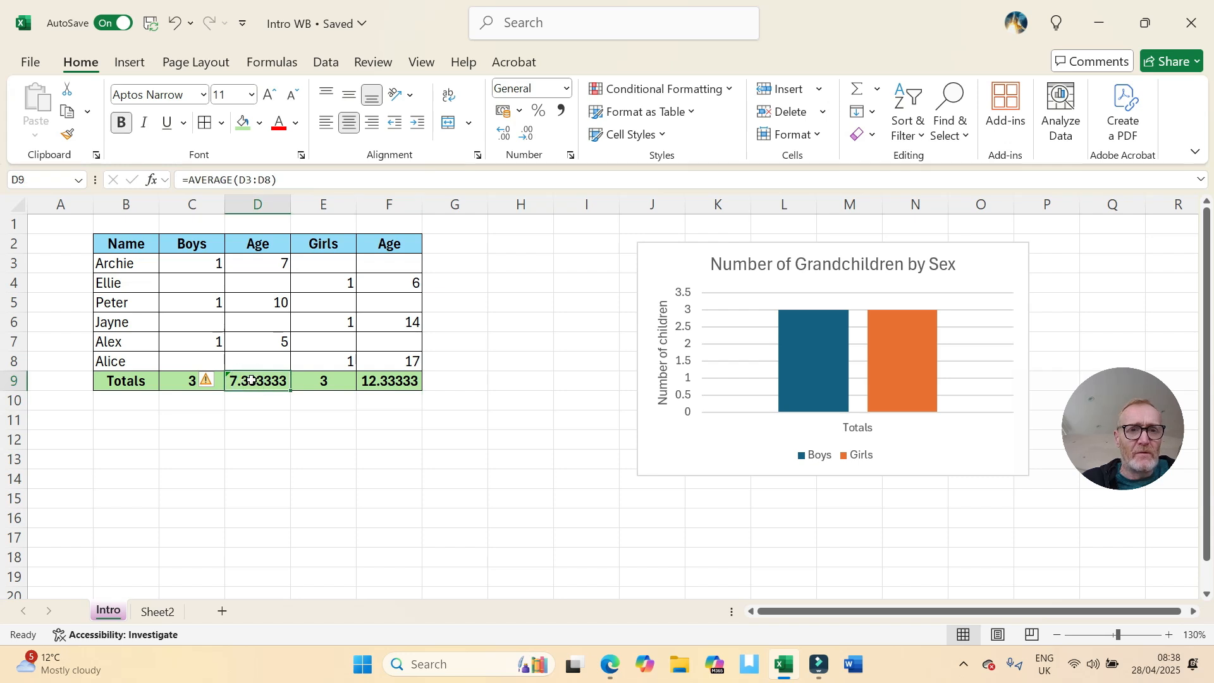
pyautogui.click(503, 133)
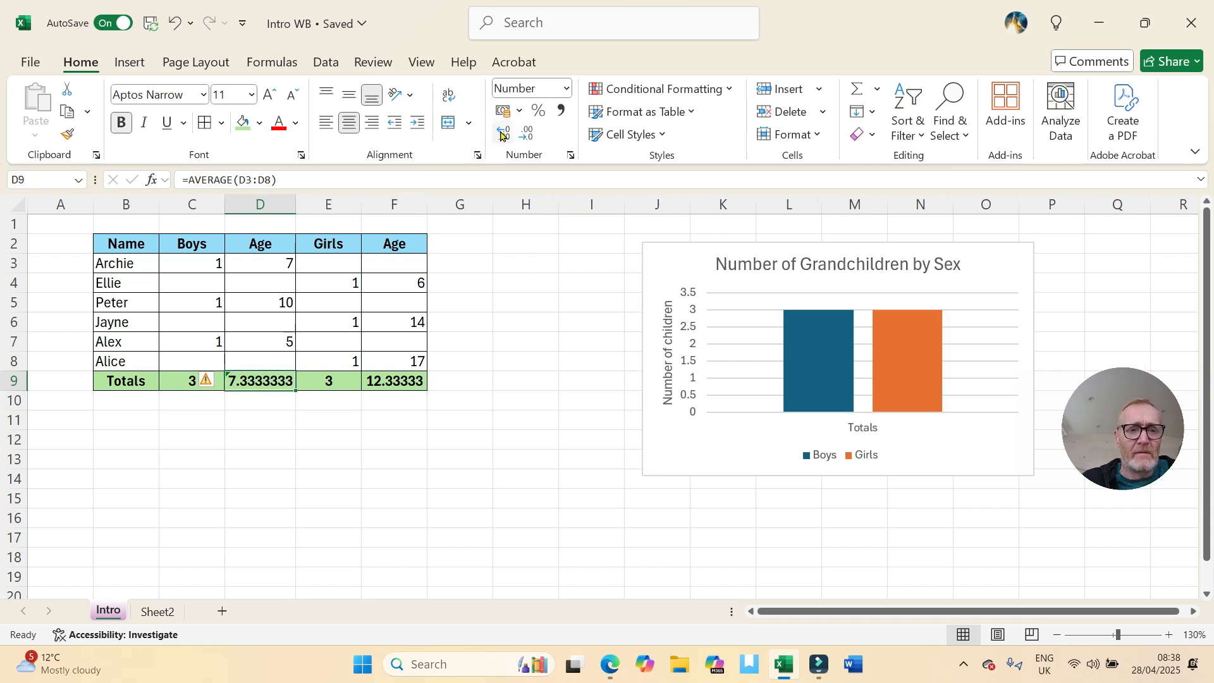
pyautogui.click(534, 137)
pyautogui.click(532, 138)
pyautogui.click(530, 137)
pyautogui.click(529, 136)
pyautogui.click(527, 137)
pyautogui.click(528, 137)
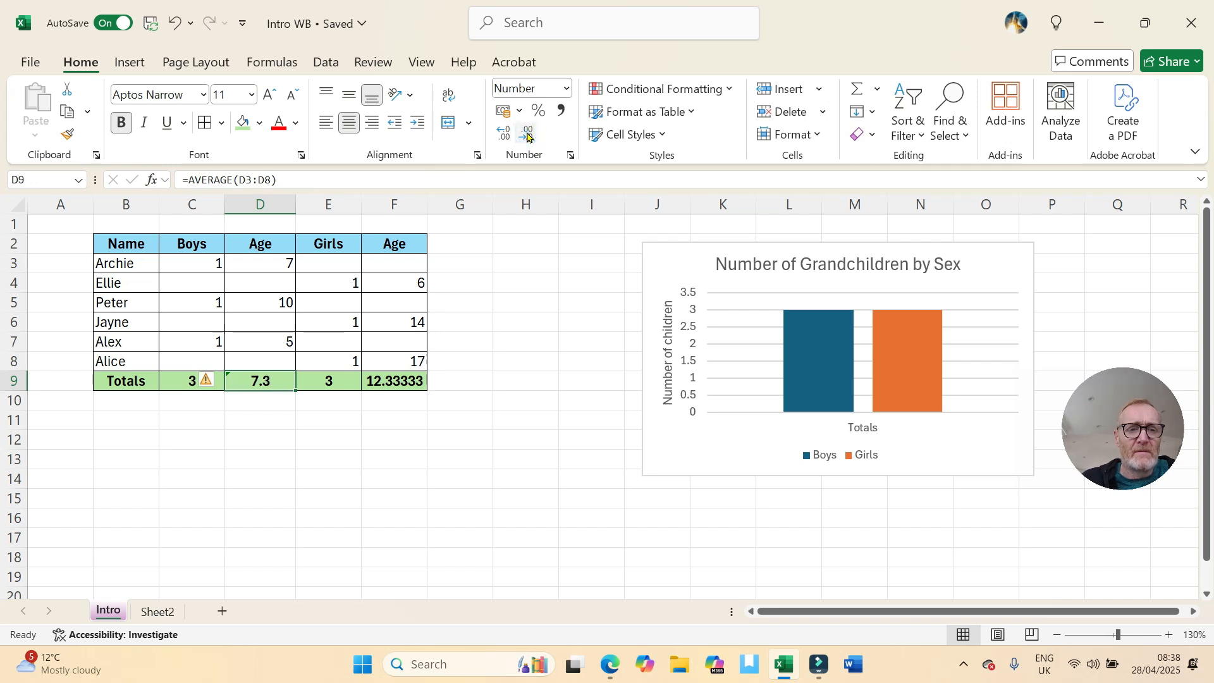
# Step: Reduce the girls' average age in cell F9 to one decimal place
pyautogui.click(397, 380)
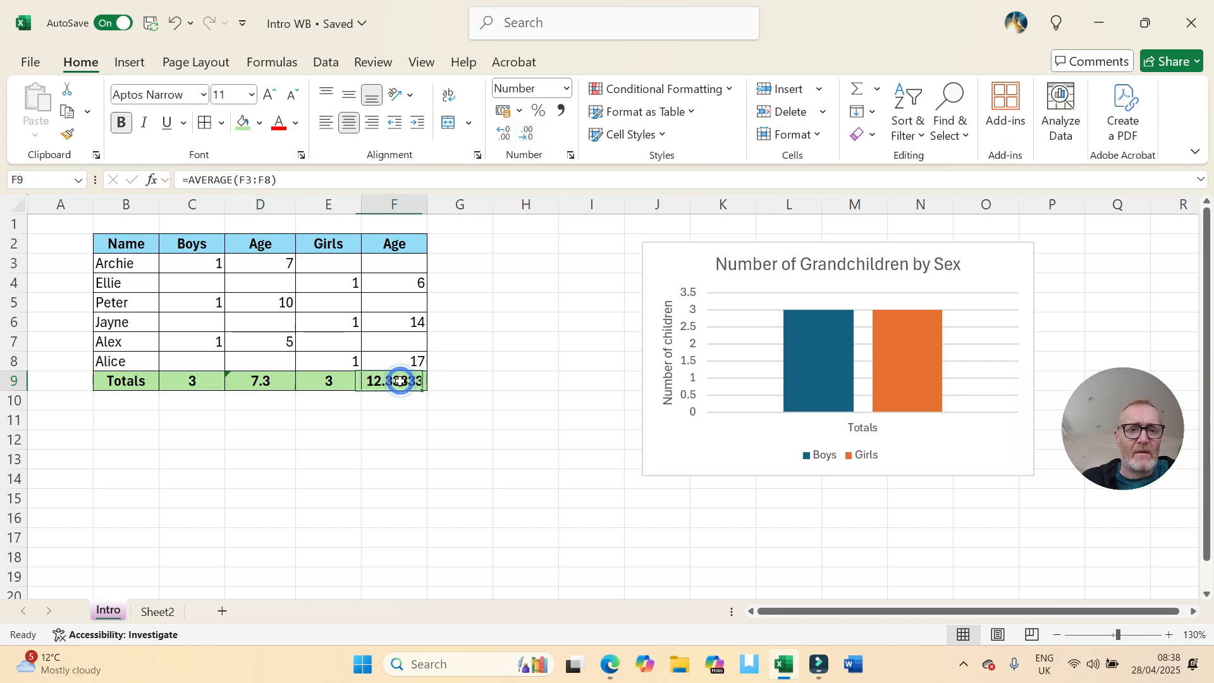
pyautogui.click(524, 135)
pyautogui.click(522, 135)
pyautogui.click(522, 135)
pyautogui.click(523, 135)
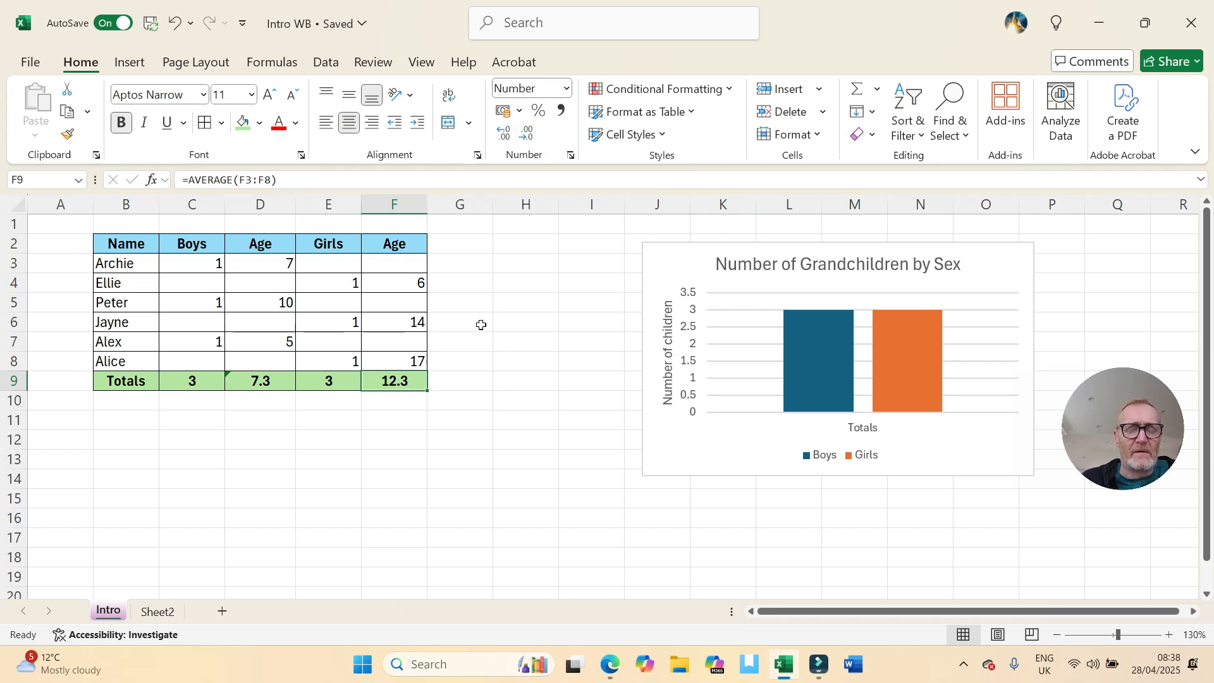
pyautogui.click(270, 482)
# Step: Check the AVERAGE formula in cell D9 and ignore its inconsistent-formula error
pyautogui.click(234, 383)
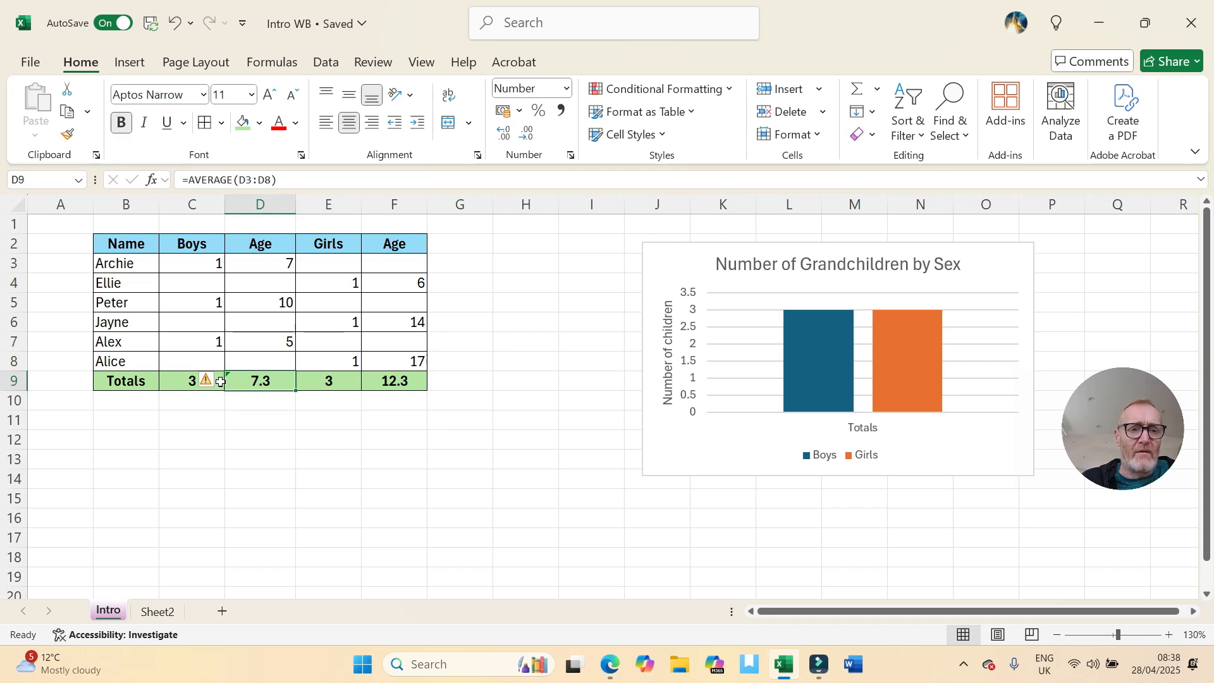
pyautogui.click(215, 381)
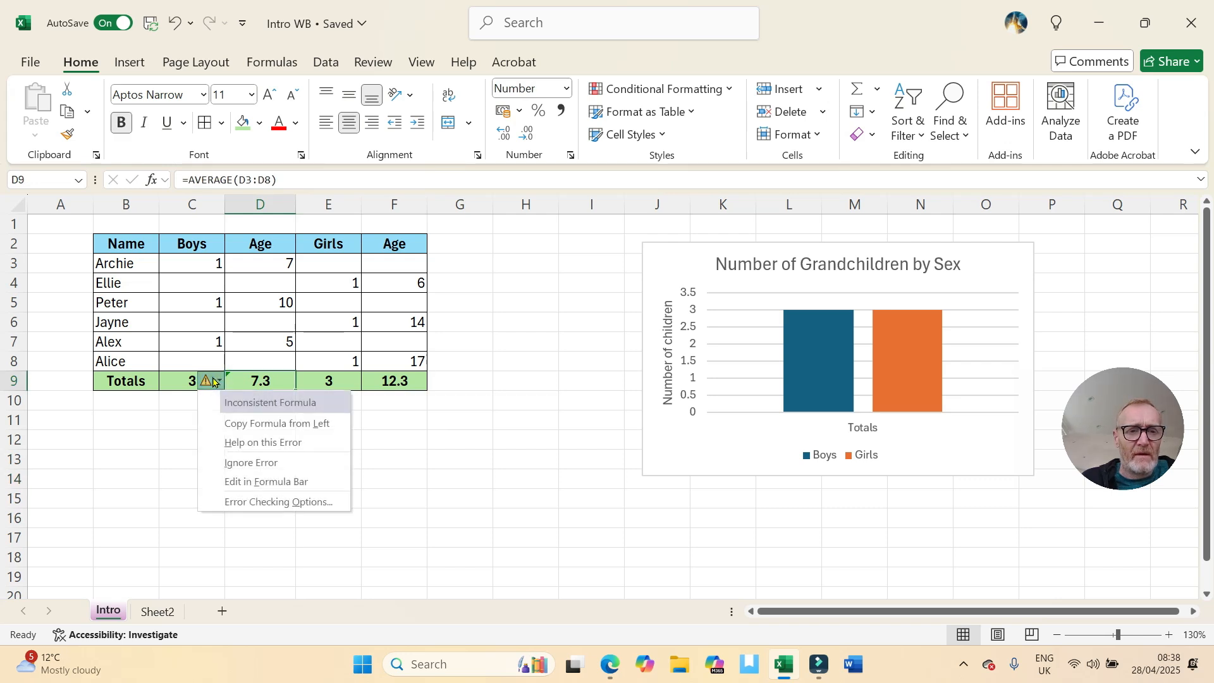
pyautogui.click(236, 463)
pyautogui.click(267, 378)
pyautogui.click(243, 180)
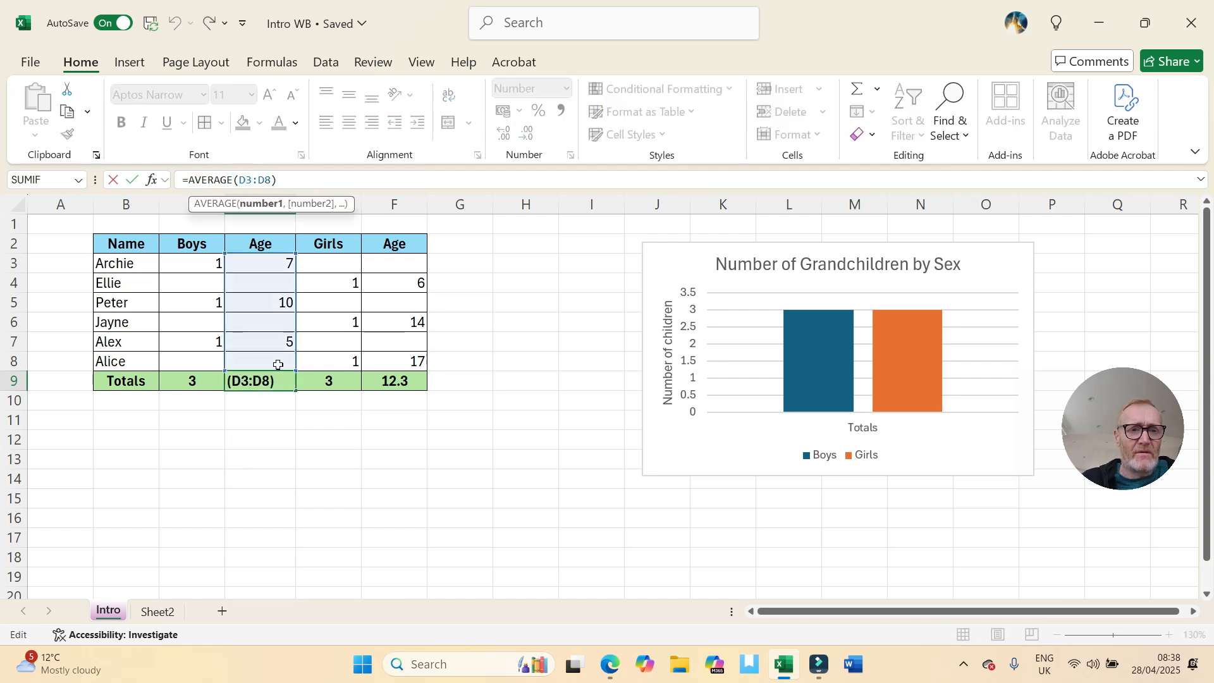
pyautogui.click(131, 180)
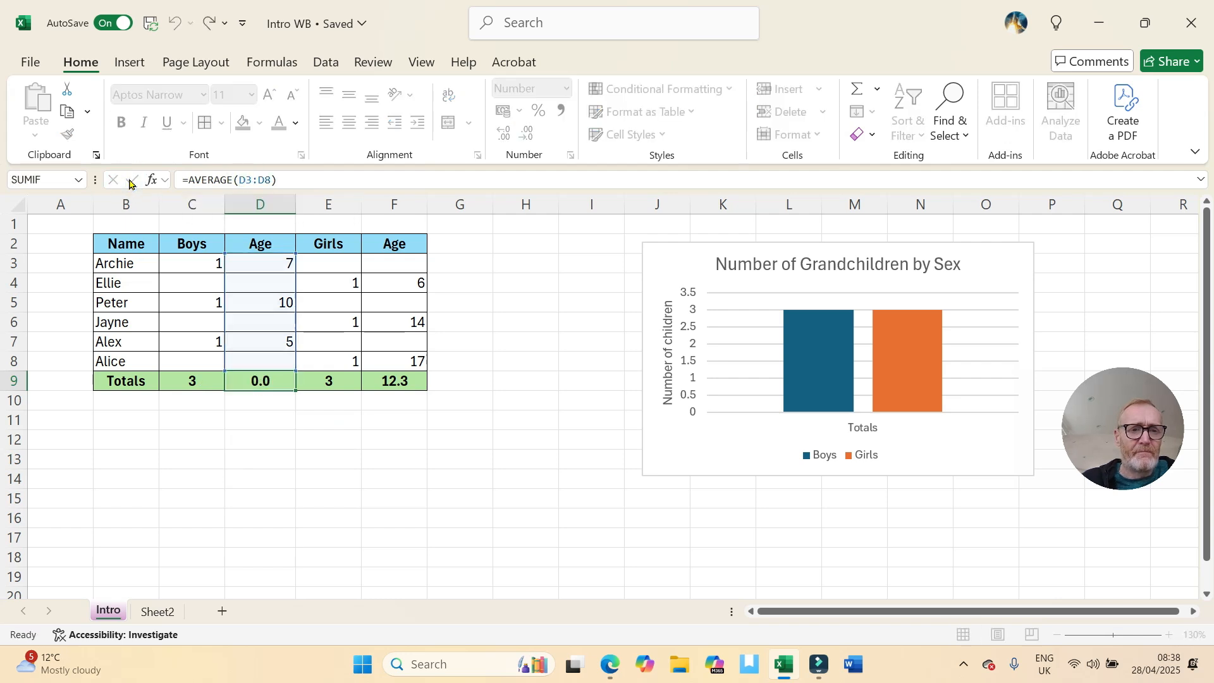
pyautogui.click(202, 413)
pyautogui.click(235, 374)
pyautogui.click(208, 380)
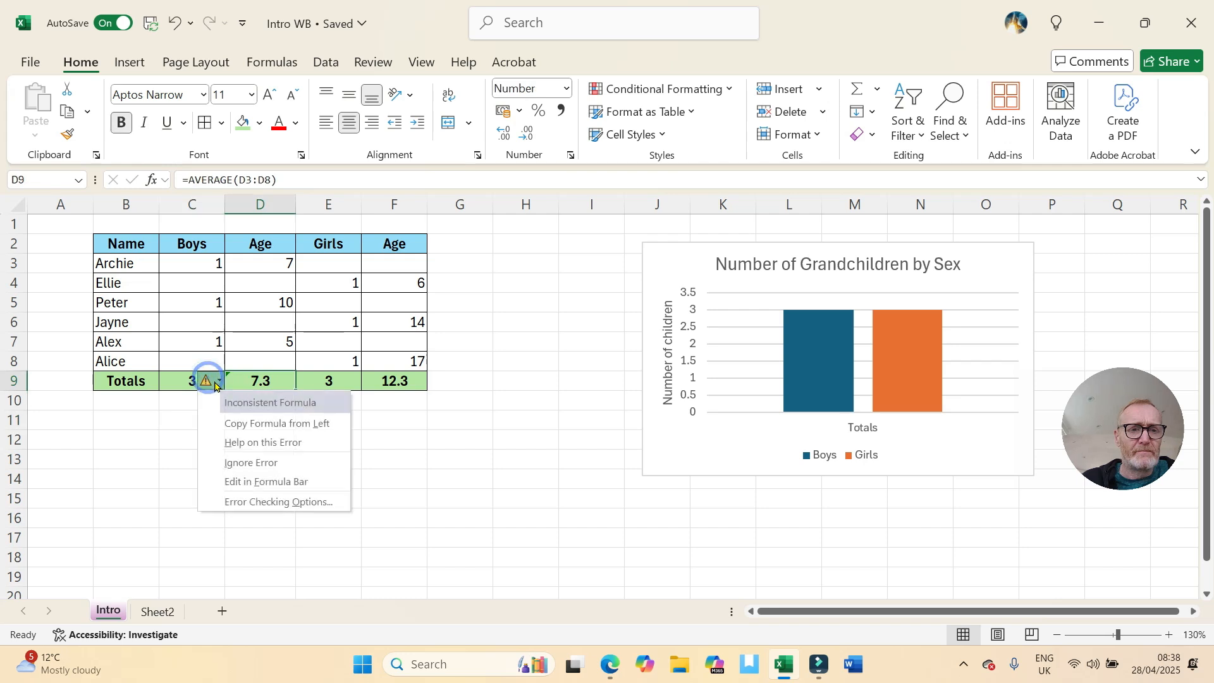
pyautogui.click(239, 462)
pyautogui.click(240, 441)
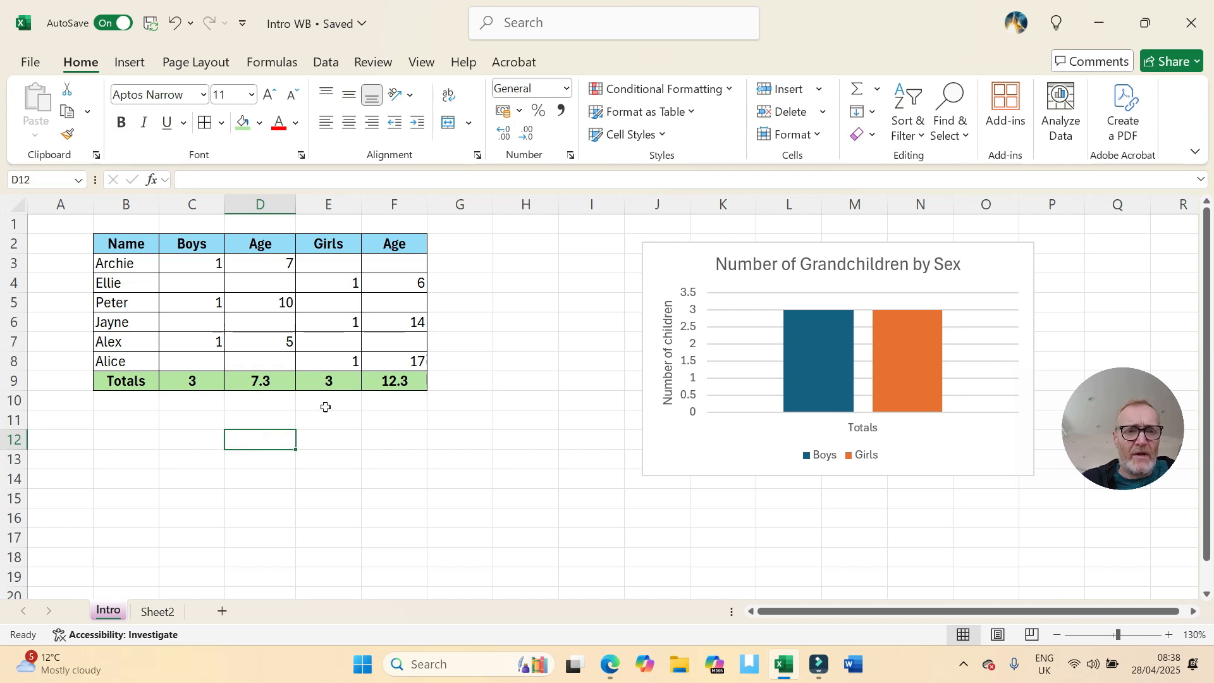
# Step: Enter the labels Max in C10 and Min in C11 below the Totals row
pyautogui.click(254, 401)
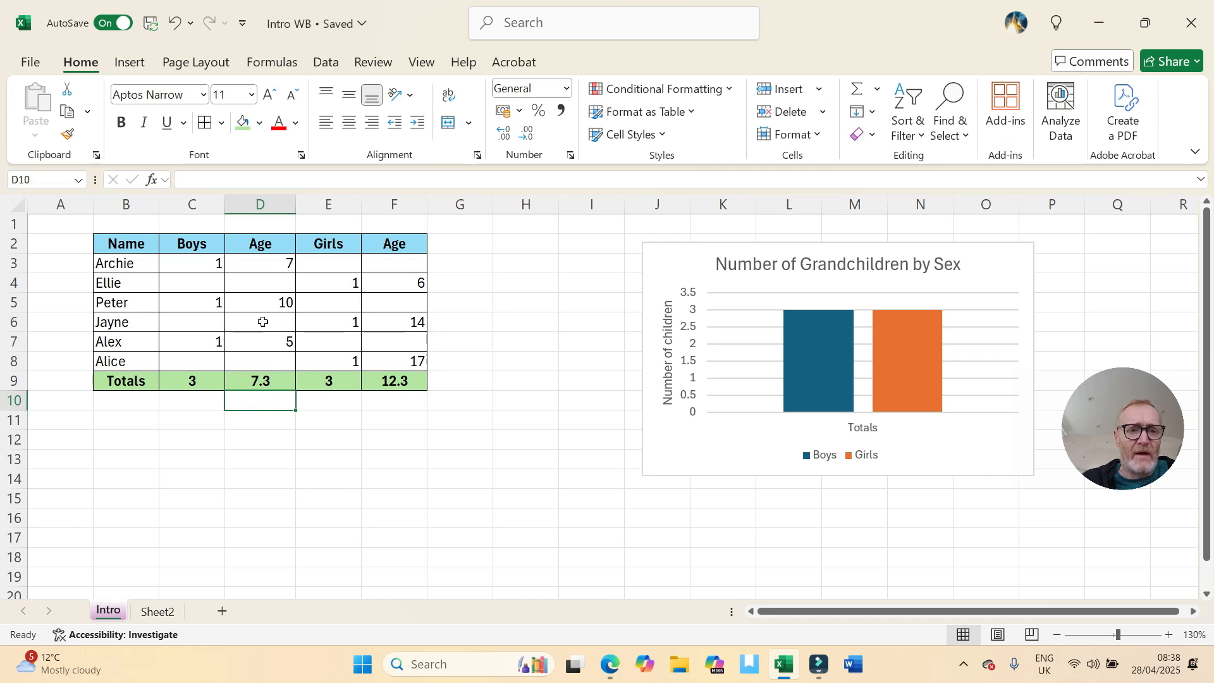
pyautogui.click(181, 401)
pyautogui.write('mAX')
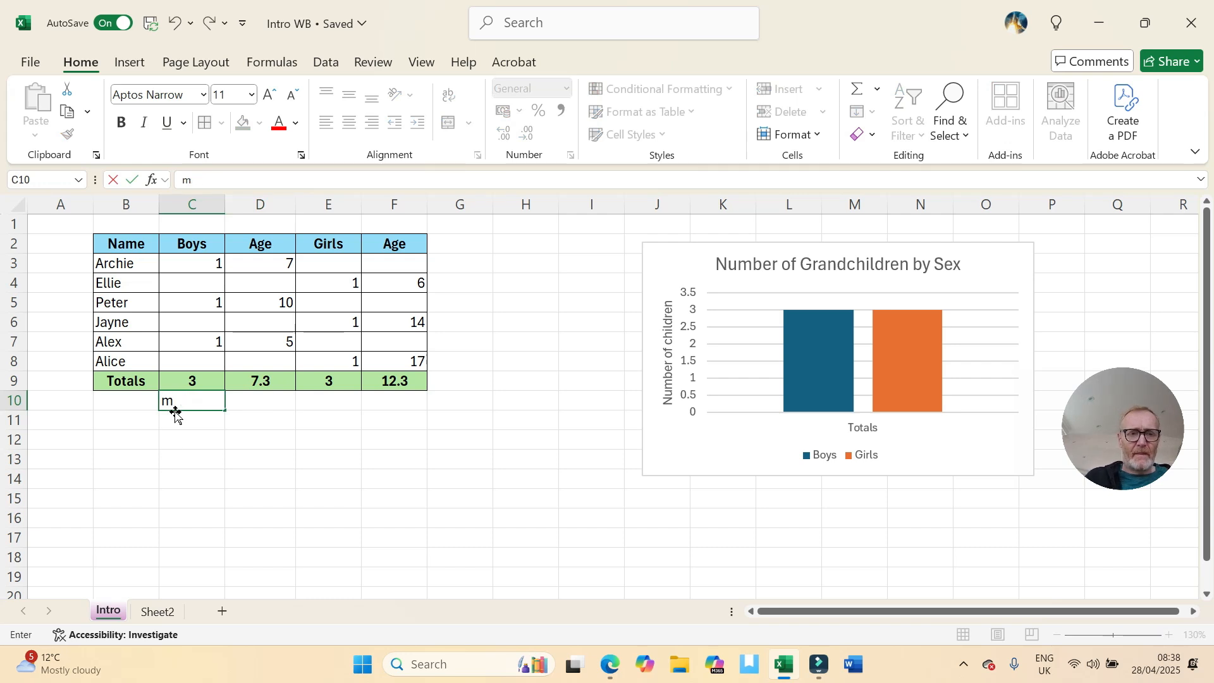
pyautogui.press('capslock')
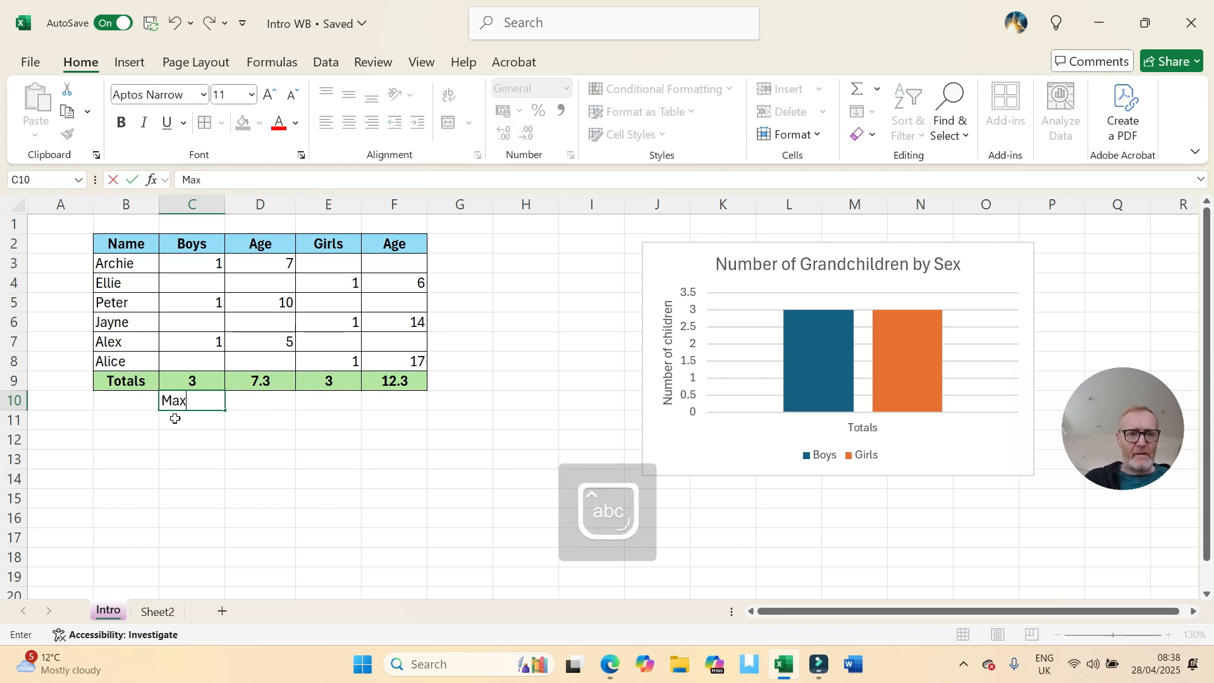
pyautogui.press('Return')
pyautogui.write('Min')
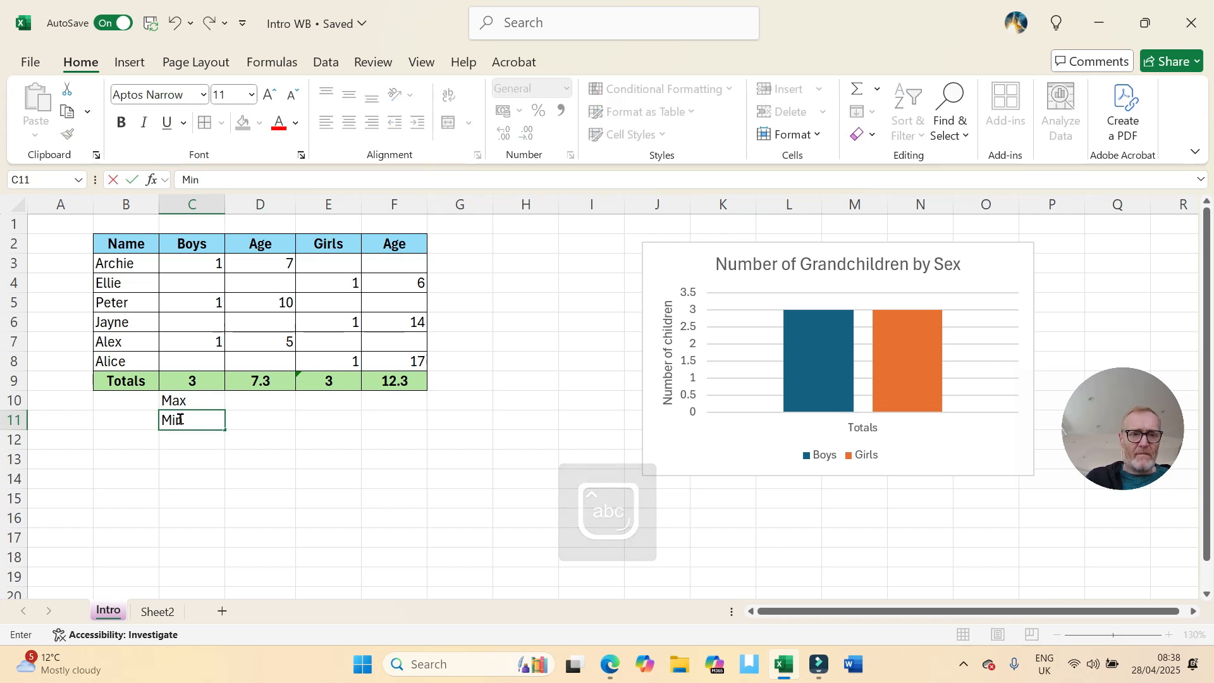
pyautogui.click(184, 457)
# Step: Enter the formula =MAX(D3:D8) in cell D10 to find the oldest boy's age
pyautogui.click(270, 407)
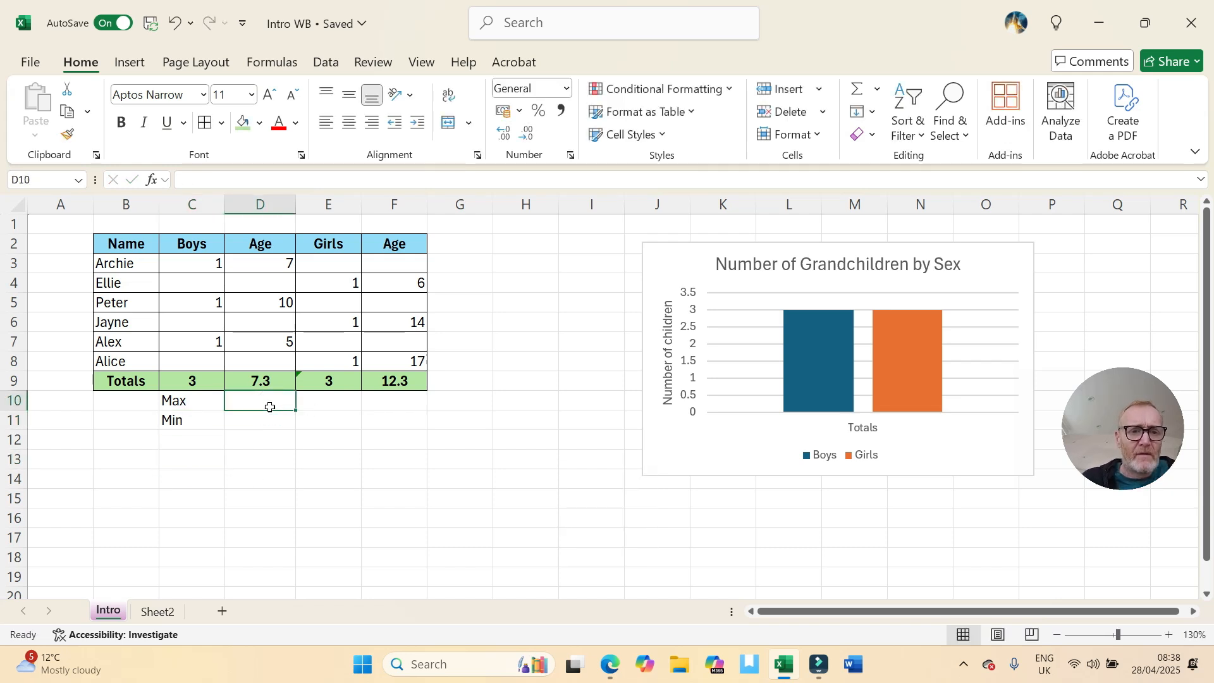
pyautogui.write('=')
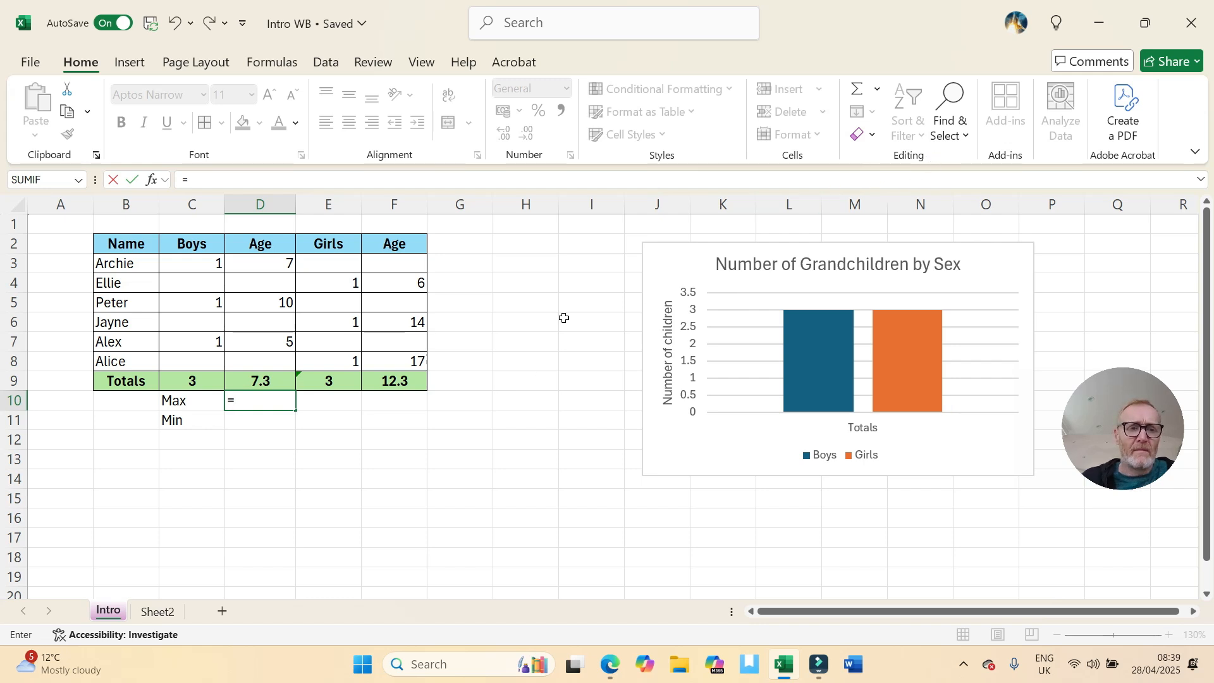
pyautogui.write('MAX')
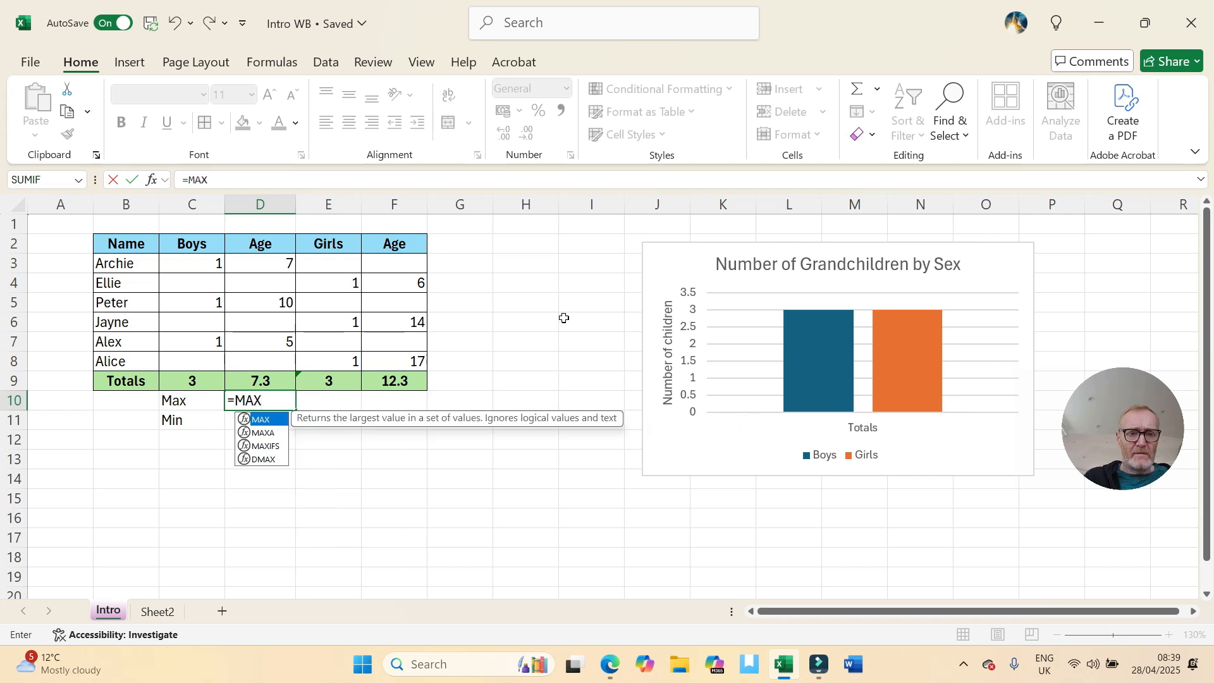
pyautogui.write('(')
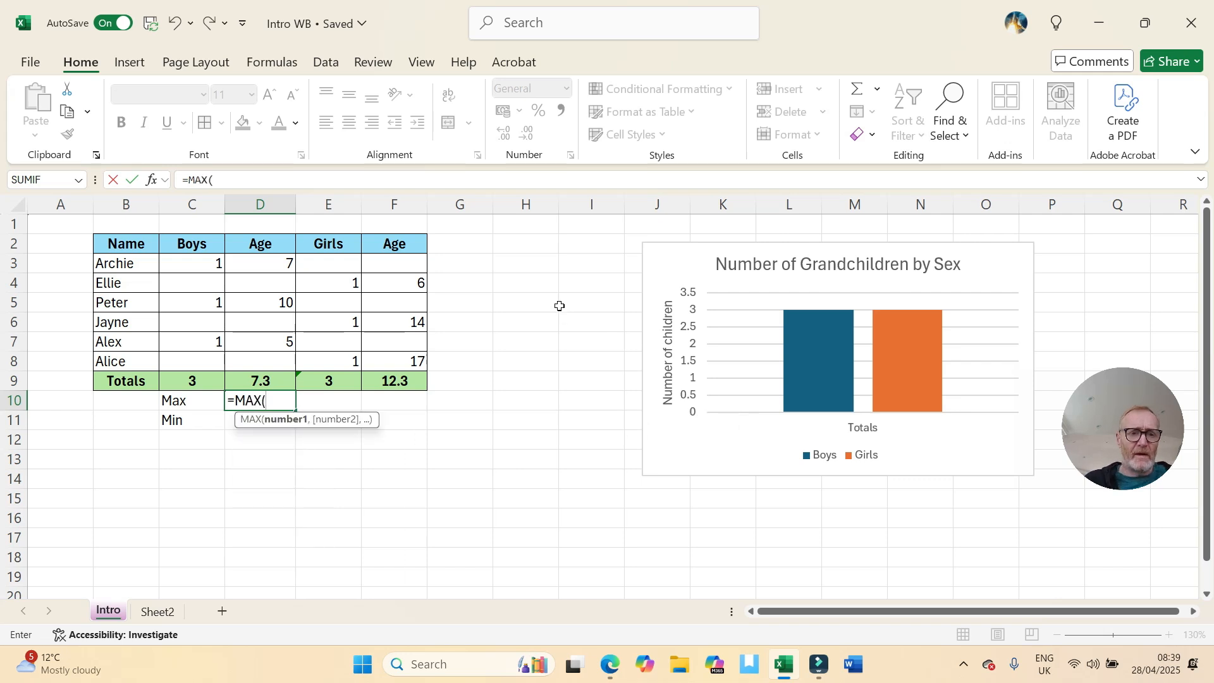
pyautogui.moveTo(283, 263); pyautogui.dragTo(272, 358)
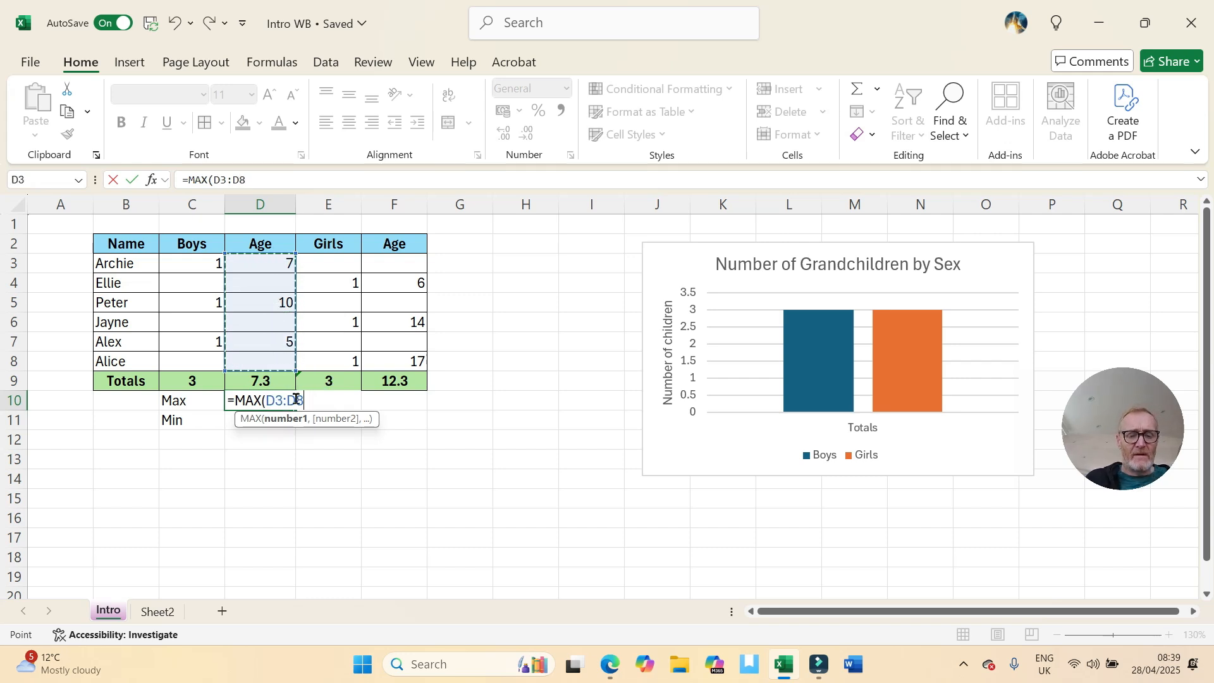
pyautogui.write(')')
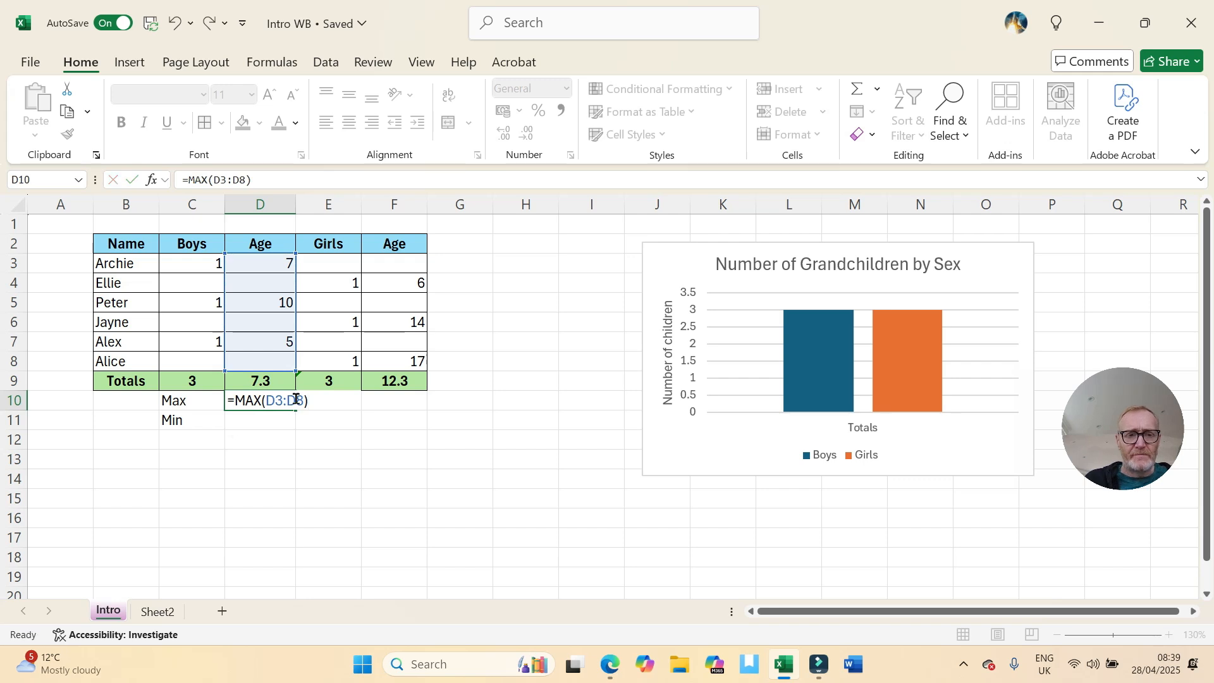
pyautogui.press('Return')
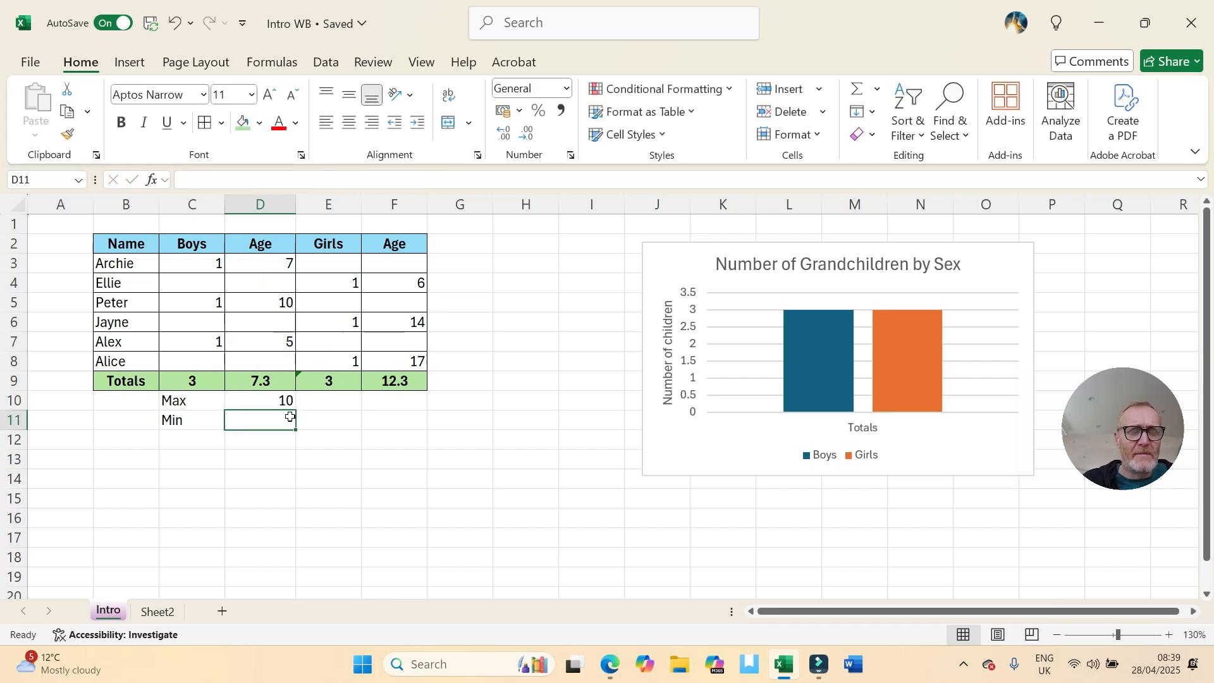
# Step: Enter the formula =MIN(D3:D8) in cell D11 to find the youngest boy's age
pyautogui.write('-')
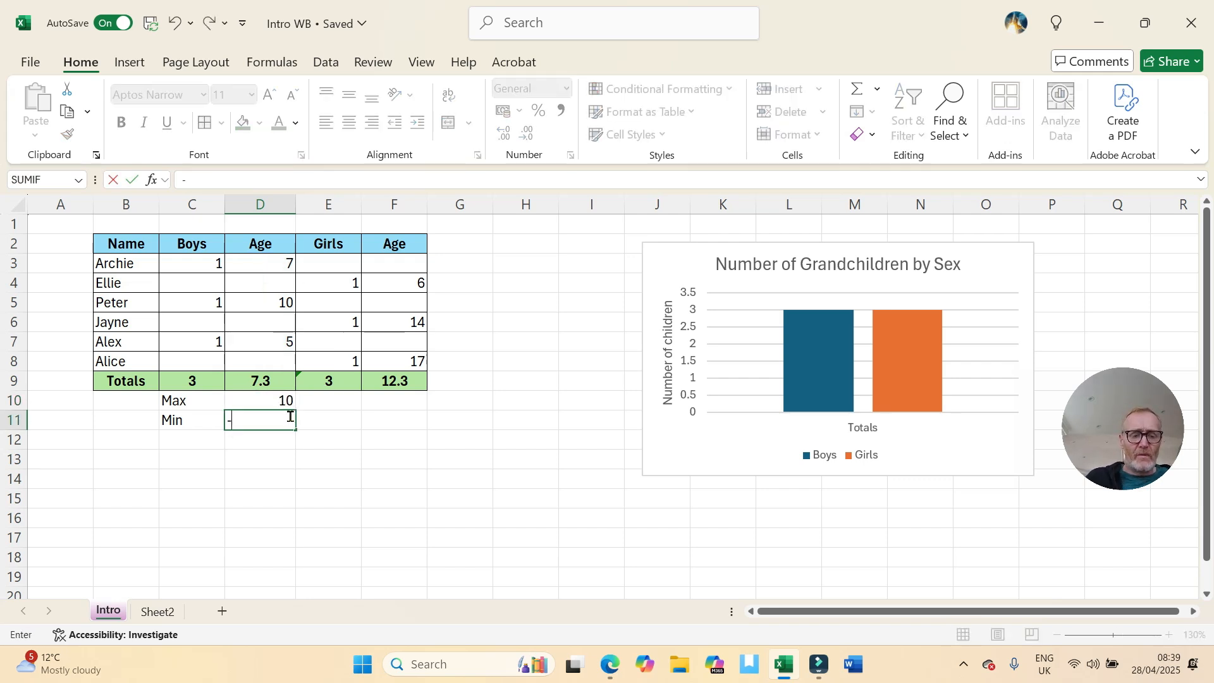
pyautogui.press('BackSpace')
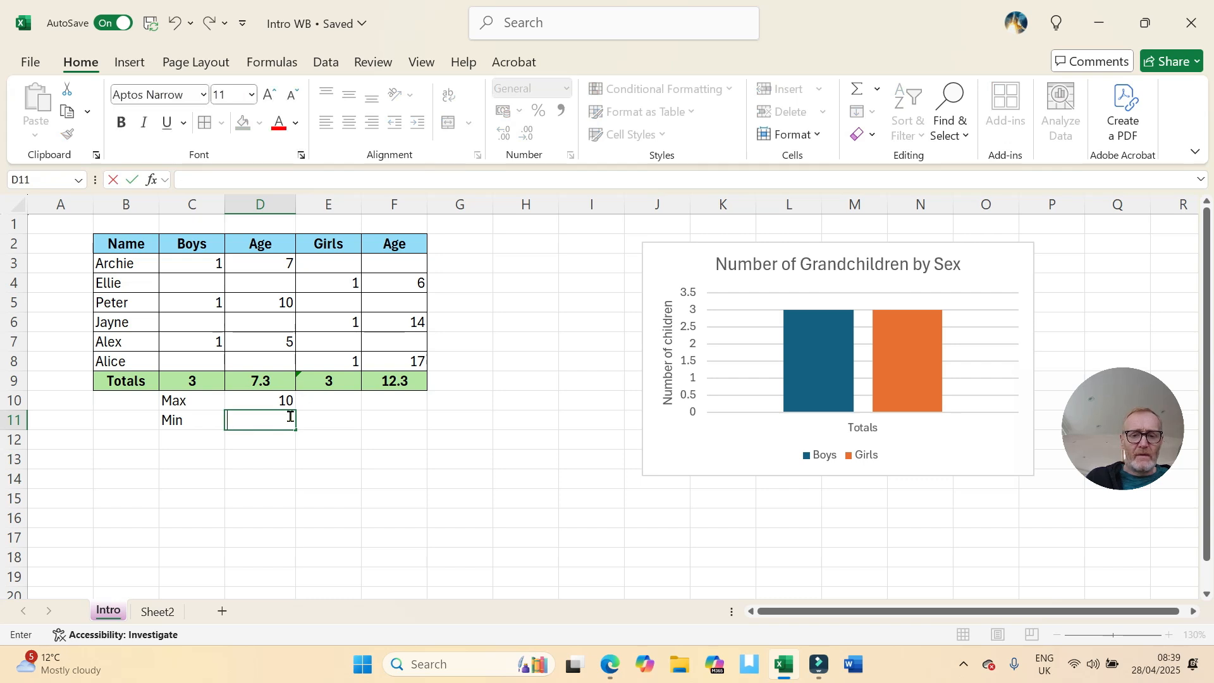
pyautogui.write('=MIn')
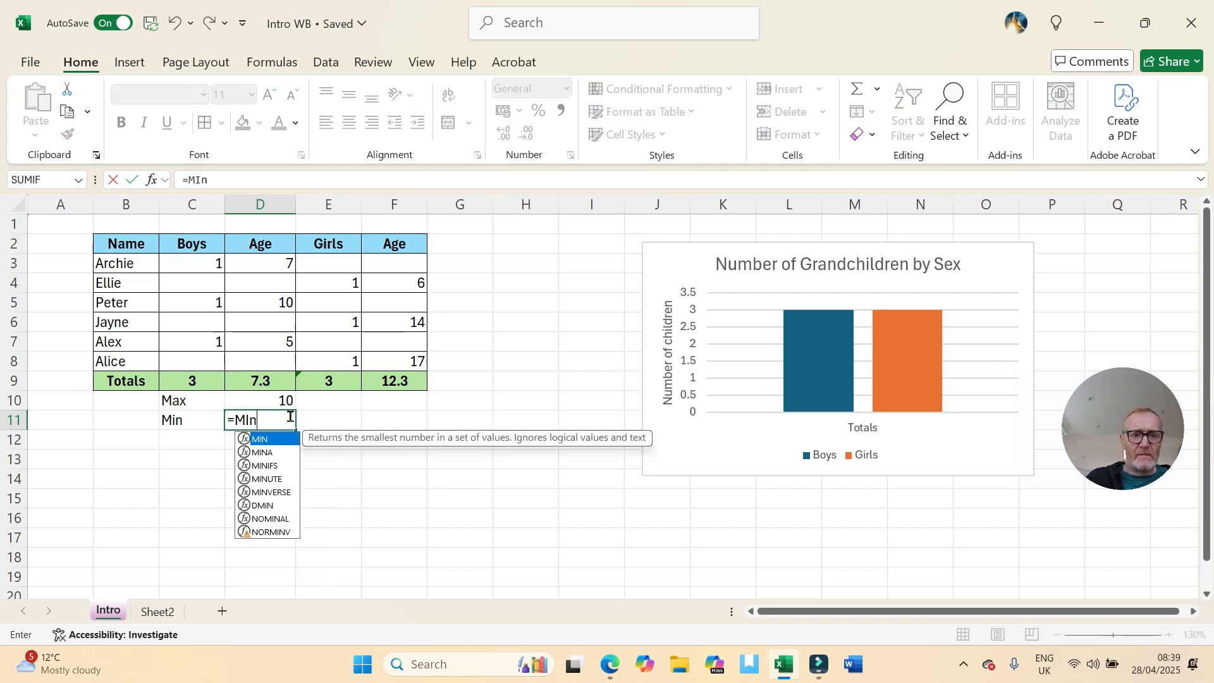
pyautogui.press('BackSpace')
pyautogui.write('N')
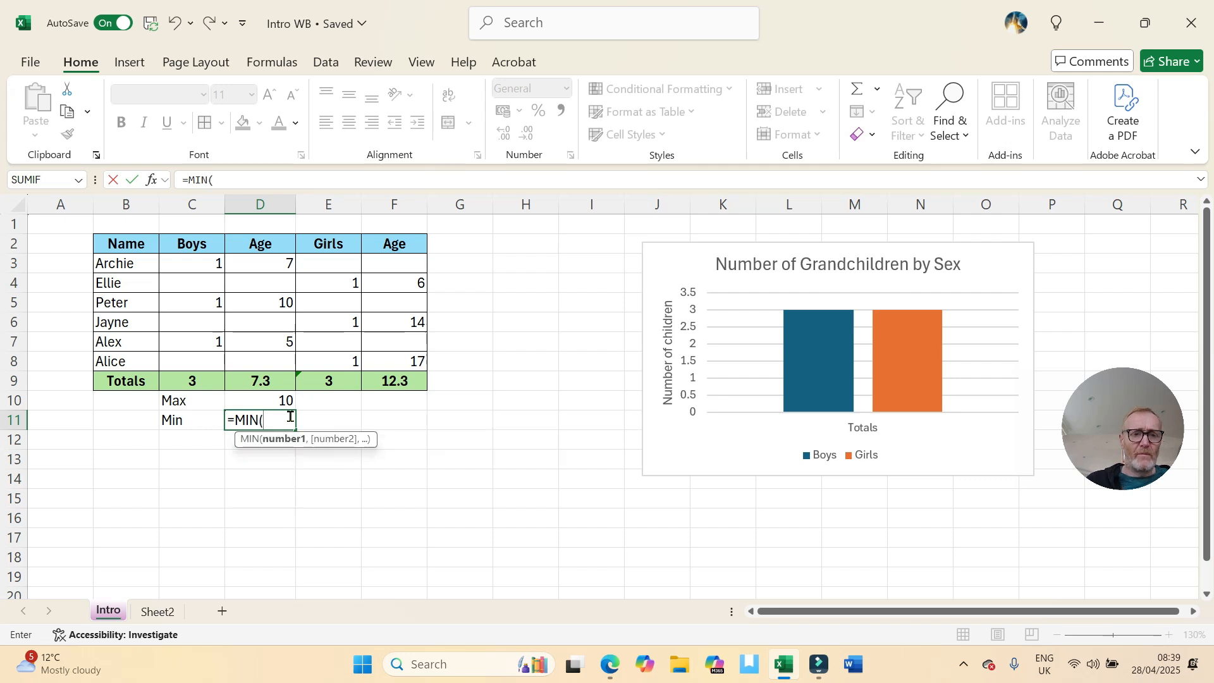
pyautogui.write('(')
pyautogui.moveTo(268, 271); pyautogui.dragTo(269, 360)
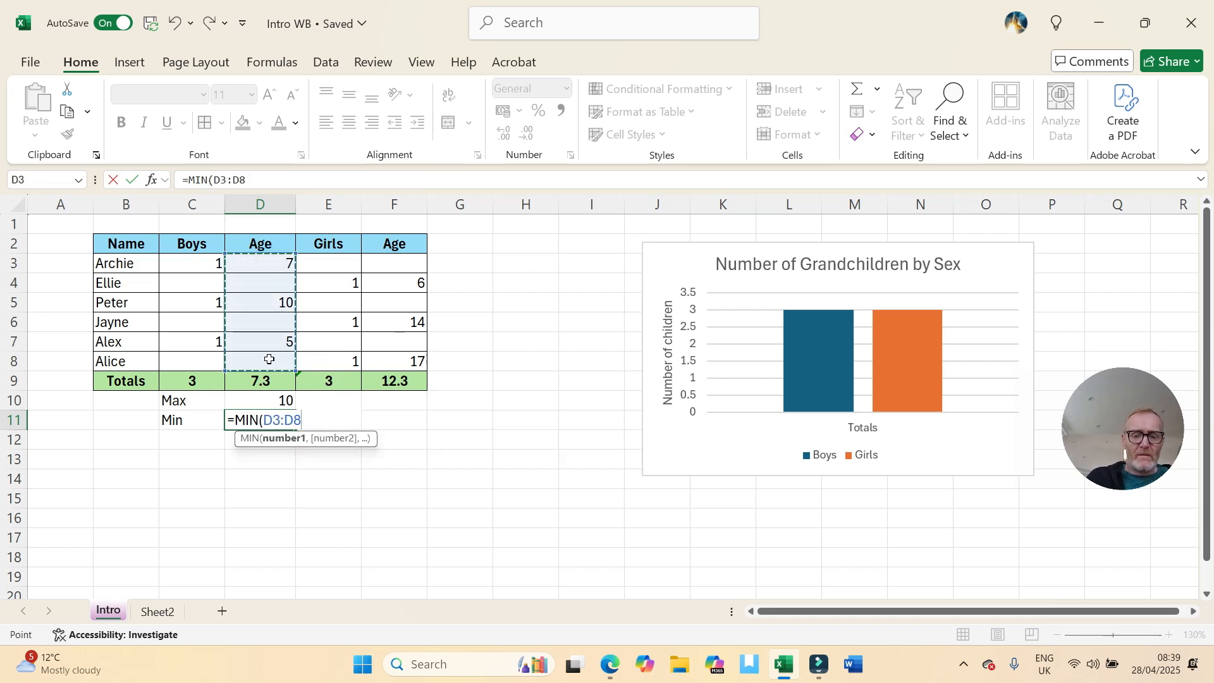
pyautogui.write(')')
pyautogui.press('Return')
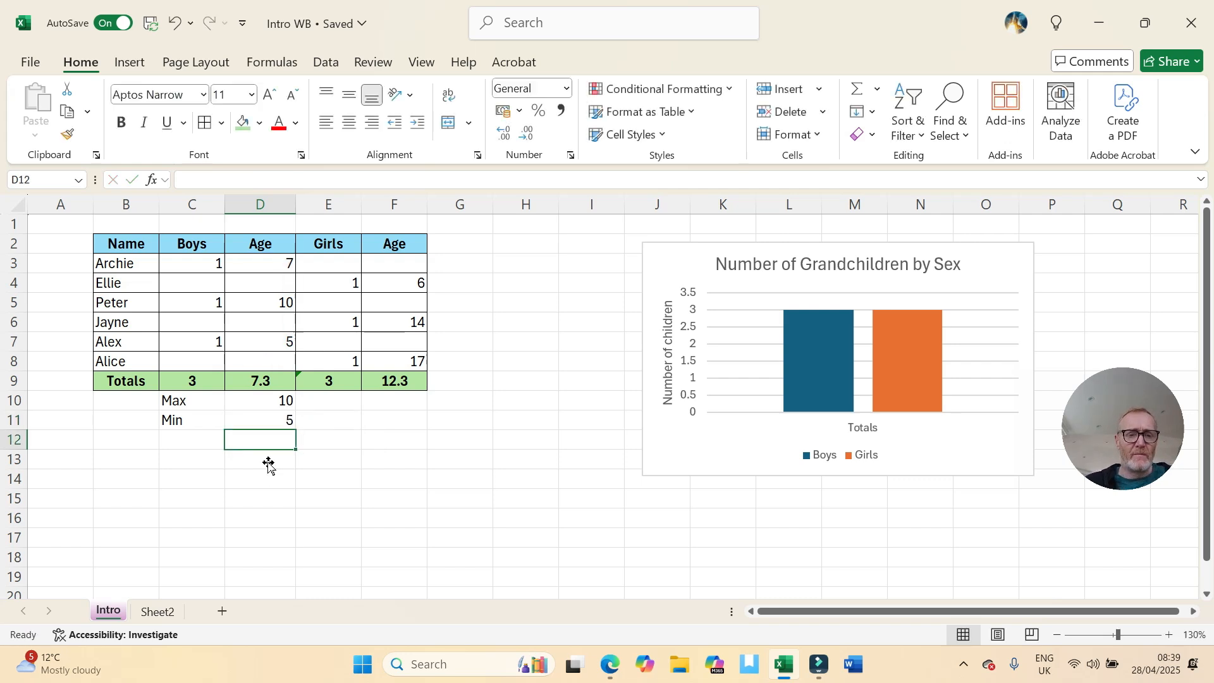
# Step: Ignore the inconsistent-formula error on the Girls total in cell E9
pyautogui.click(279, 425)
pyautogui.click(285, 399)
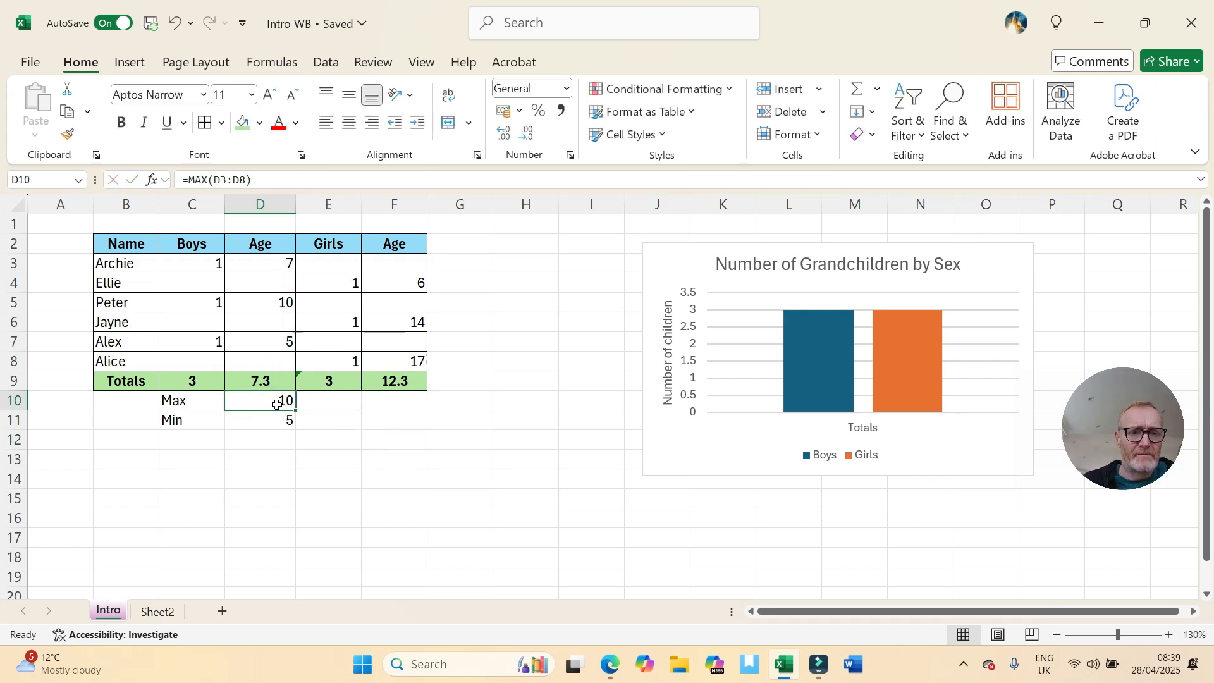
pyautogui.click(308, 380)
pyautogui.click(279, 380)
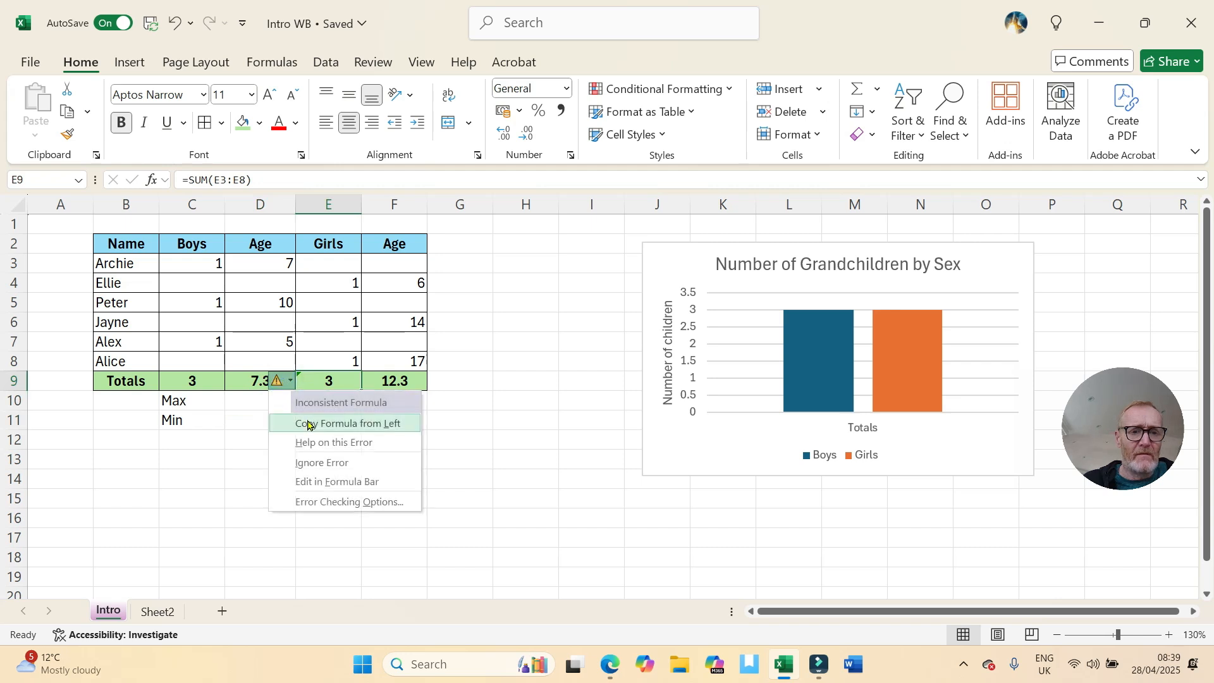
pyautogui.click(320, 463)
pyautogui.click(411, 468)
# Step: Insert the Max function from AutoSum in cell F10 with its range set to F3:F8 for the girls' ages
pyautogui.click(400, 405)
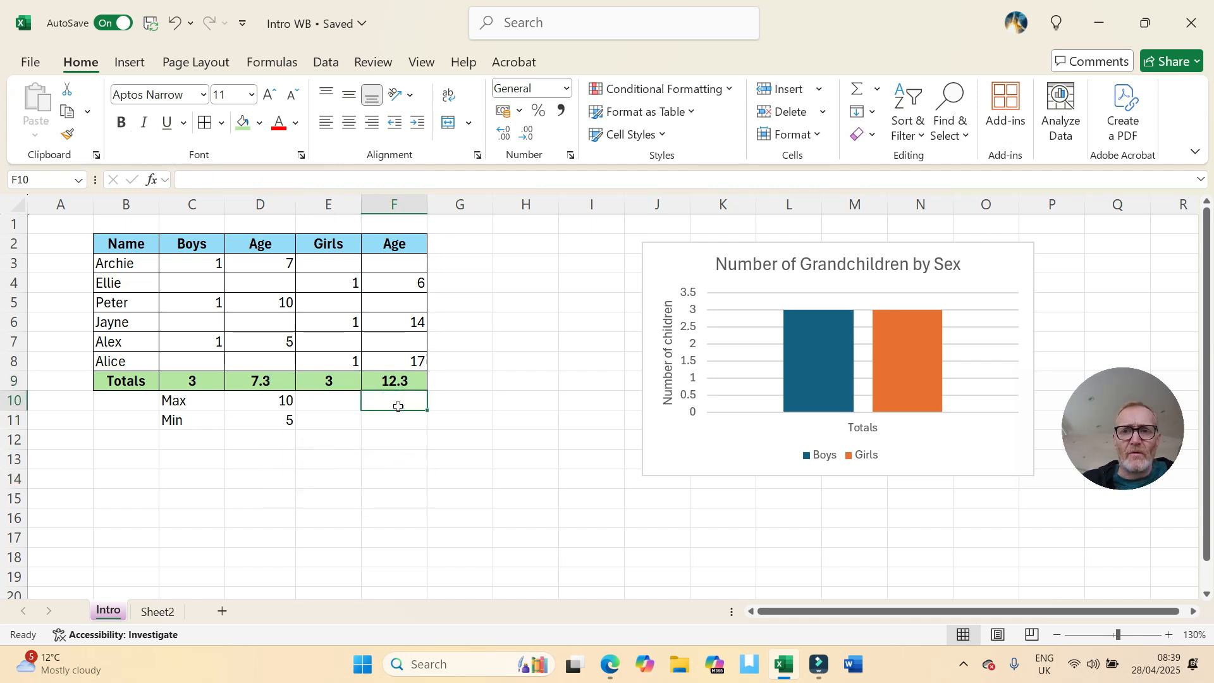
pyautogui.click(878, 90)
pyautogui.click(889, 193)
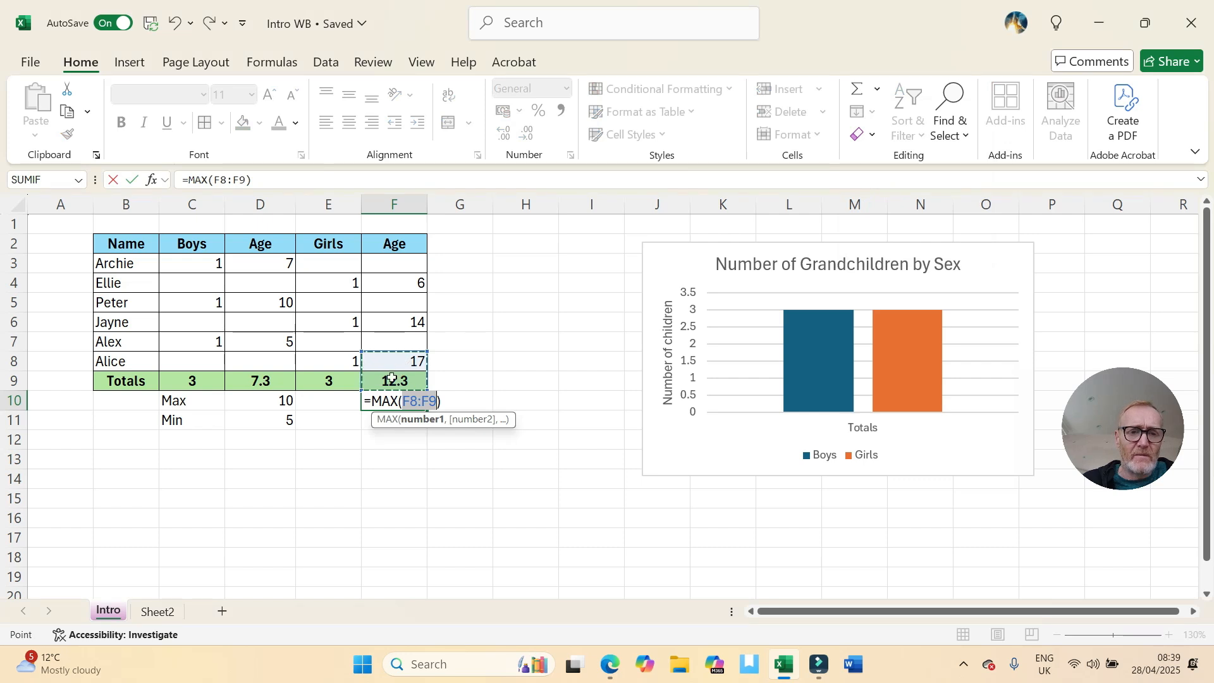
pyautogui.moveTo(396, 352); pyautogui.dragTo(420, 362)
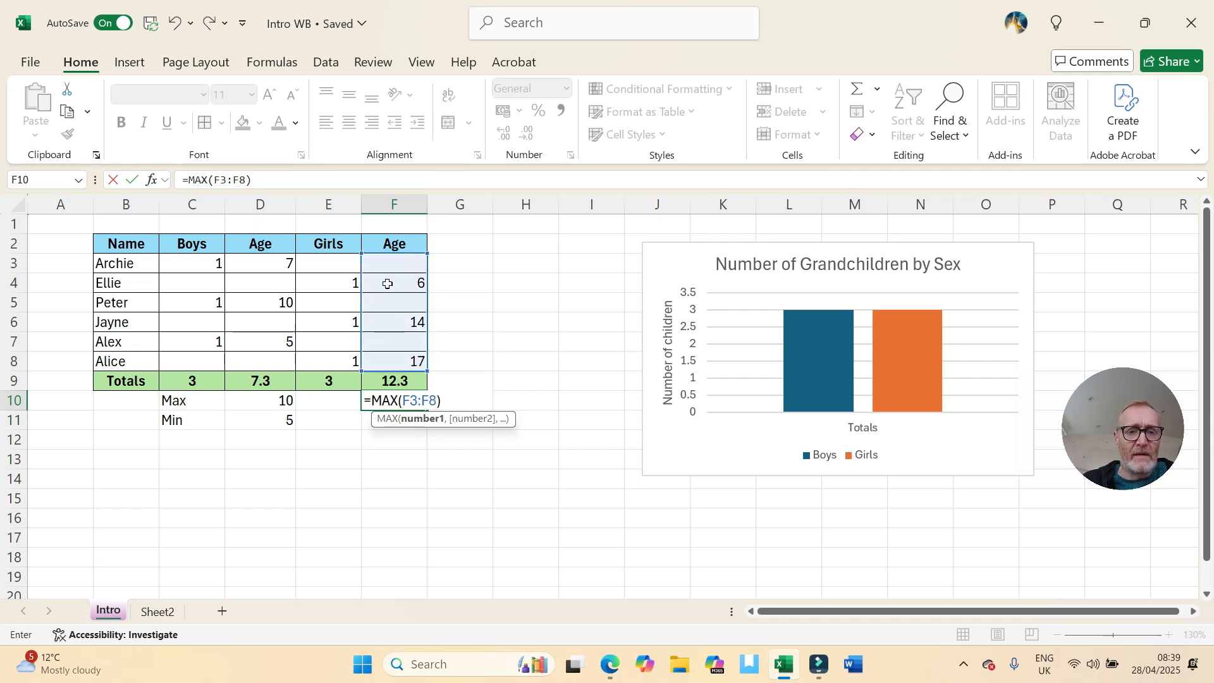
pyautogui.press('Return')
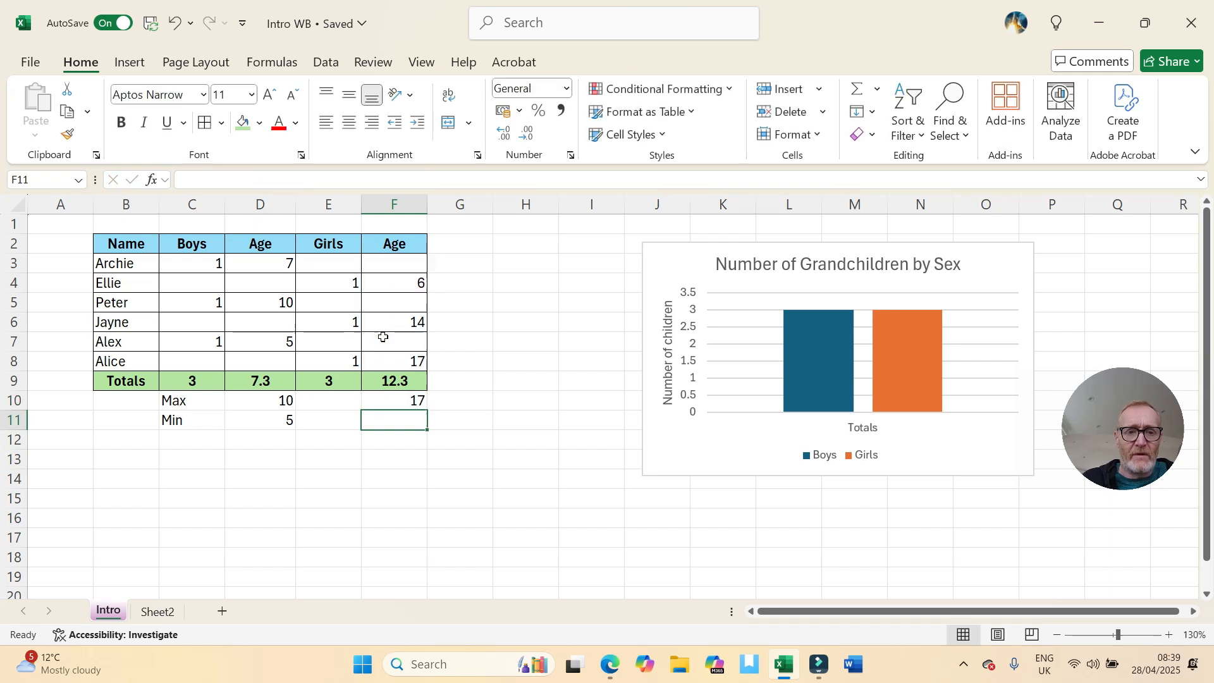
pyautogui.click(407, 407)
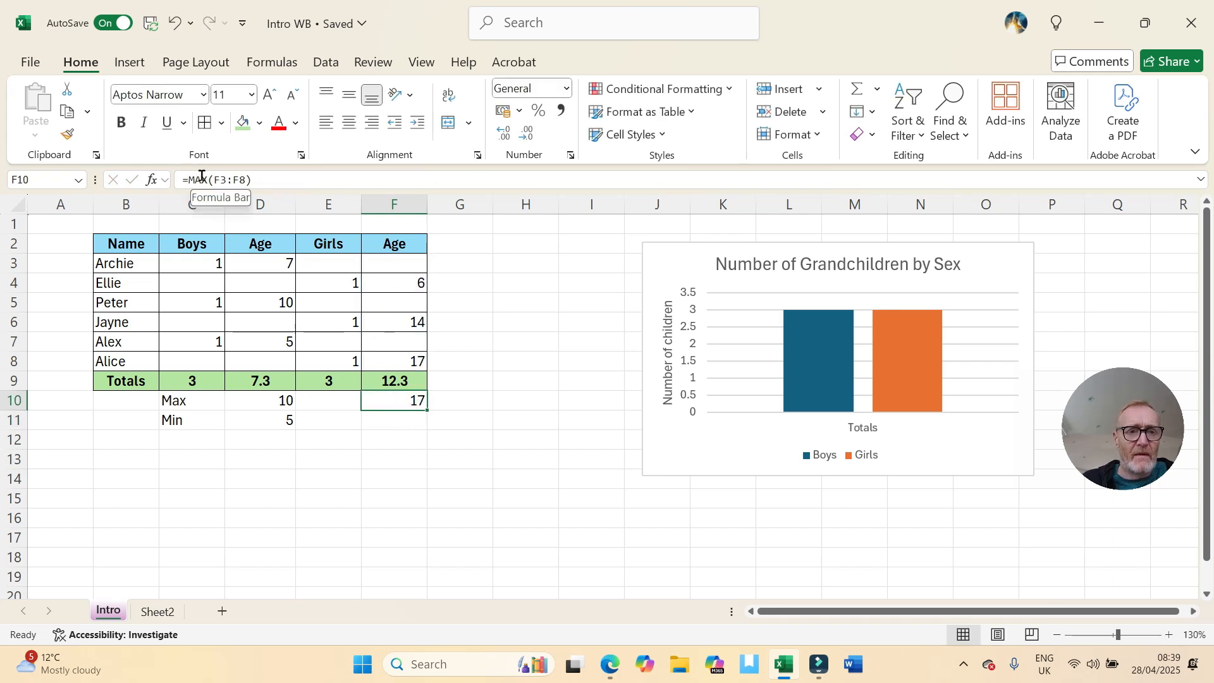
# Step: Insert the Min function from AutoSum in cell F11 with its range set to F3:F8 for the girls' ages
pyautogui.click(382, 425)
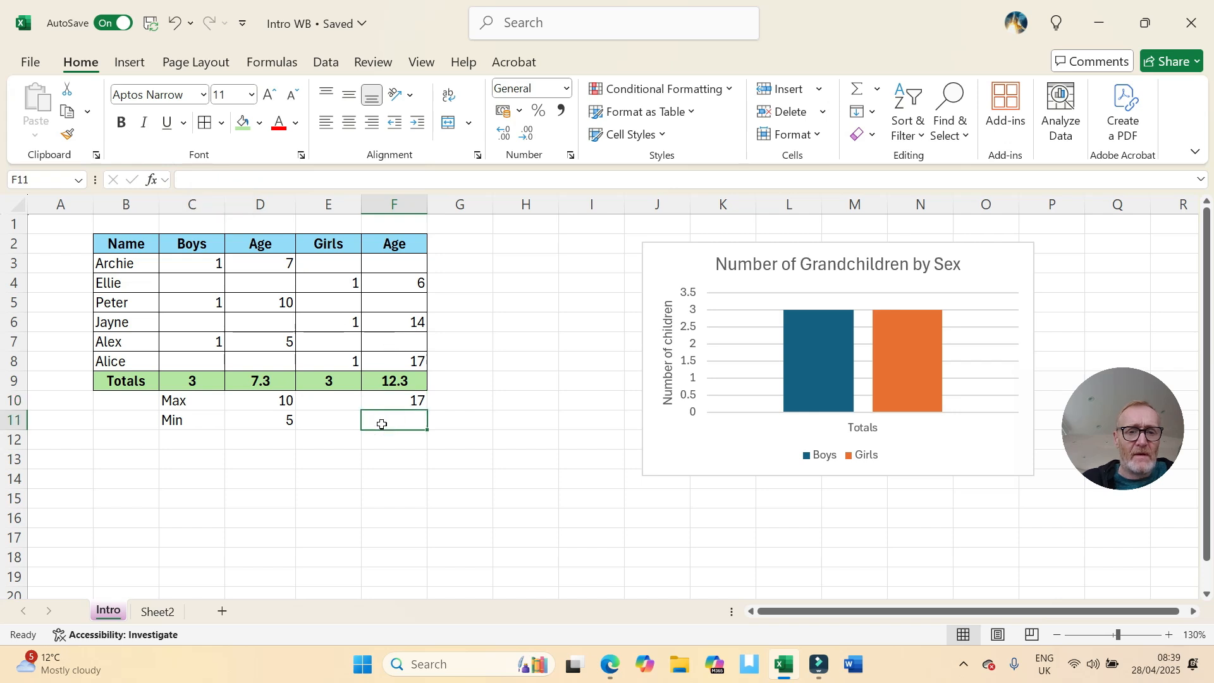
pyautogui.click(879, 90)
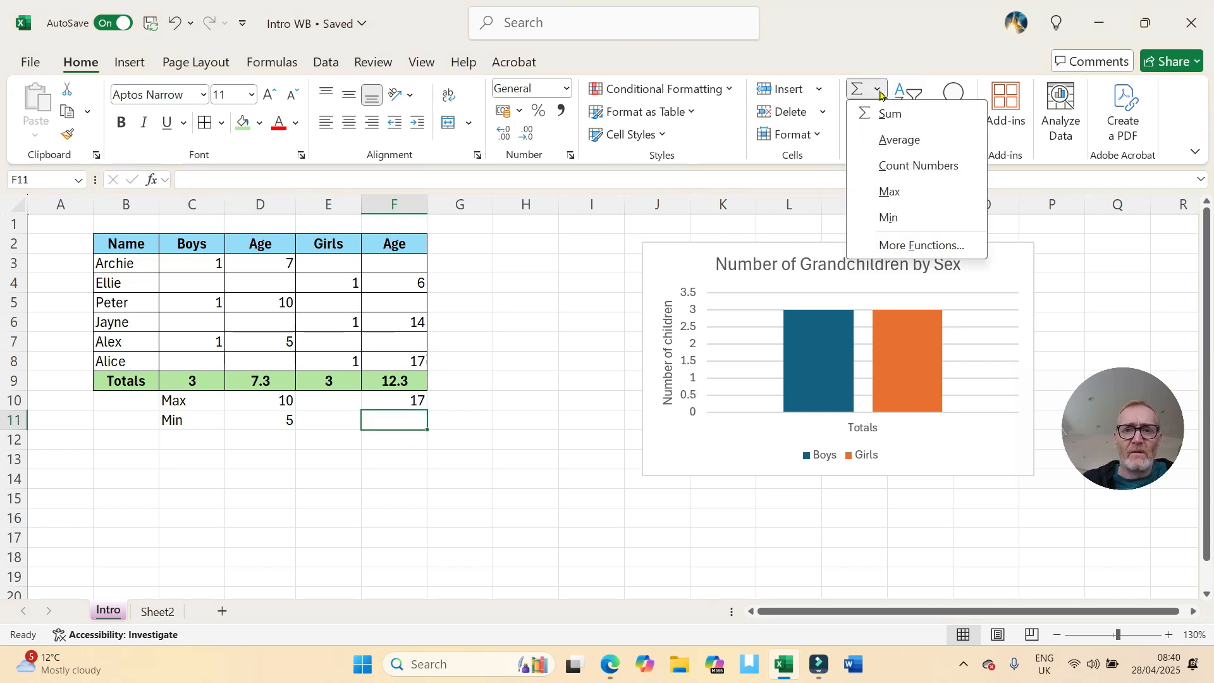
pyautogui.click(888, 218)
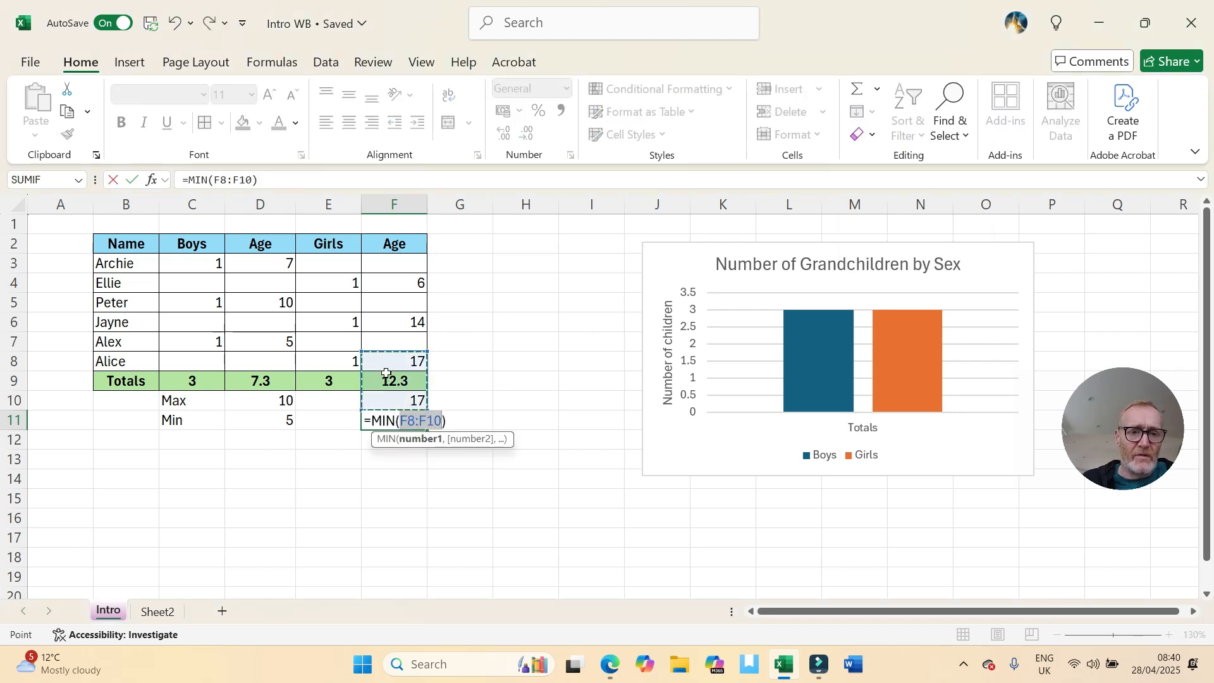
pyautogui.click(384, 352)
pyautogui.moveTo(384, 327); pyautogui.dragTo(384, 255)
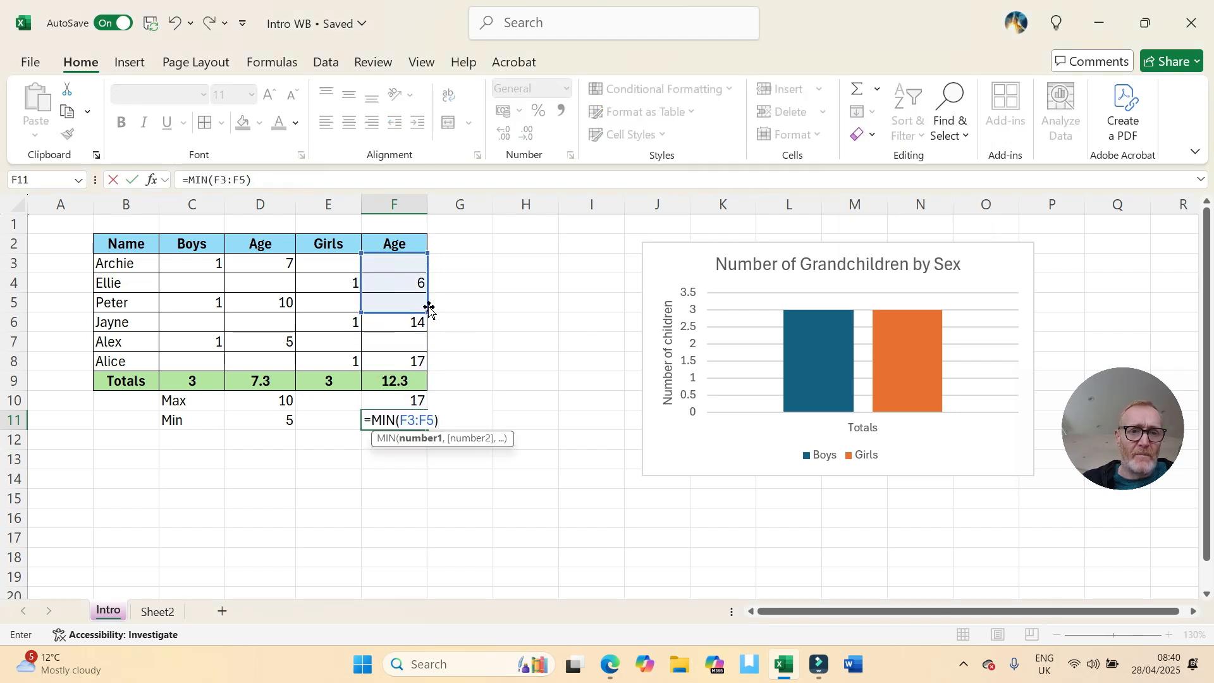
pyautogui.moveTo(428, 313); pyautogui.dragTo(417, 367)
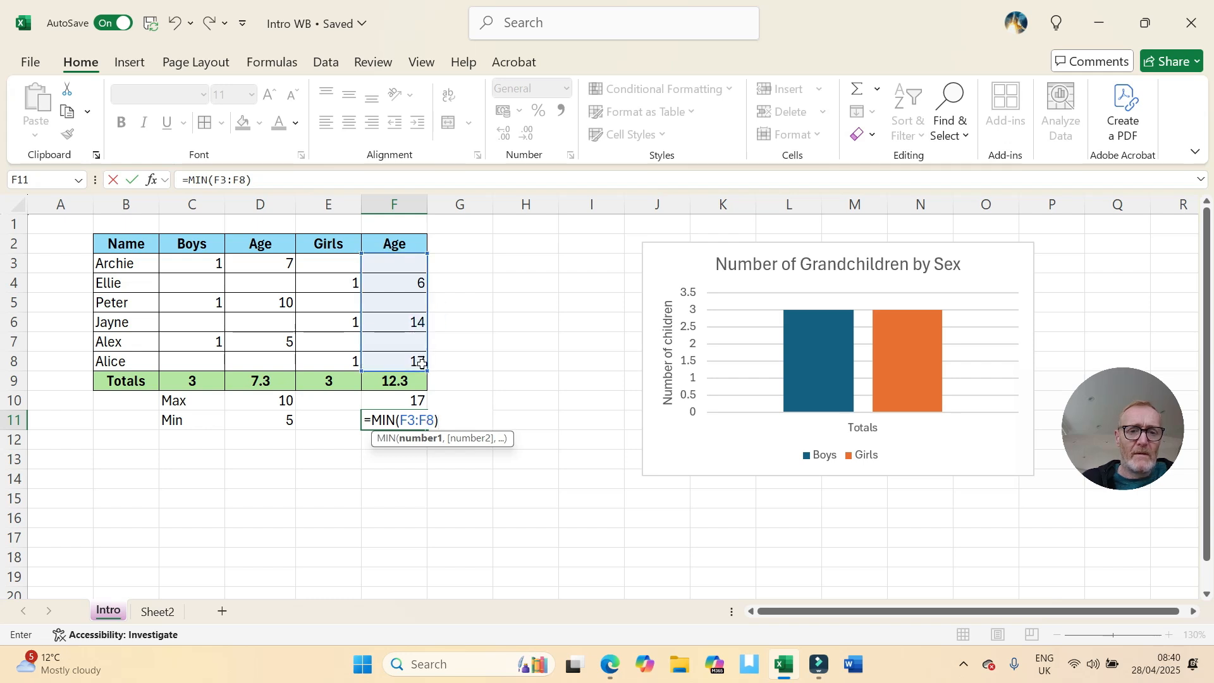
pyautogui.press('Return')
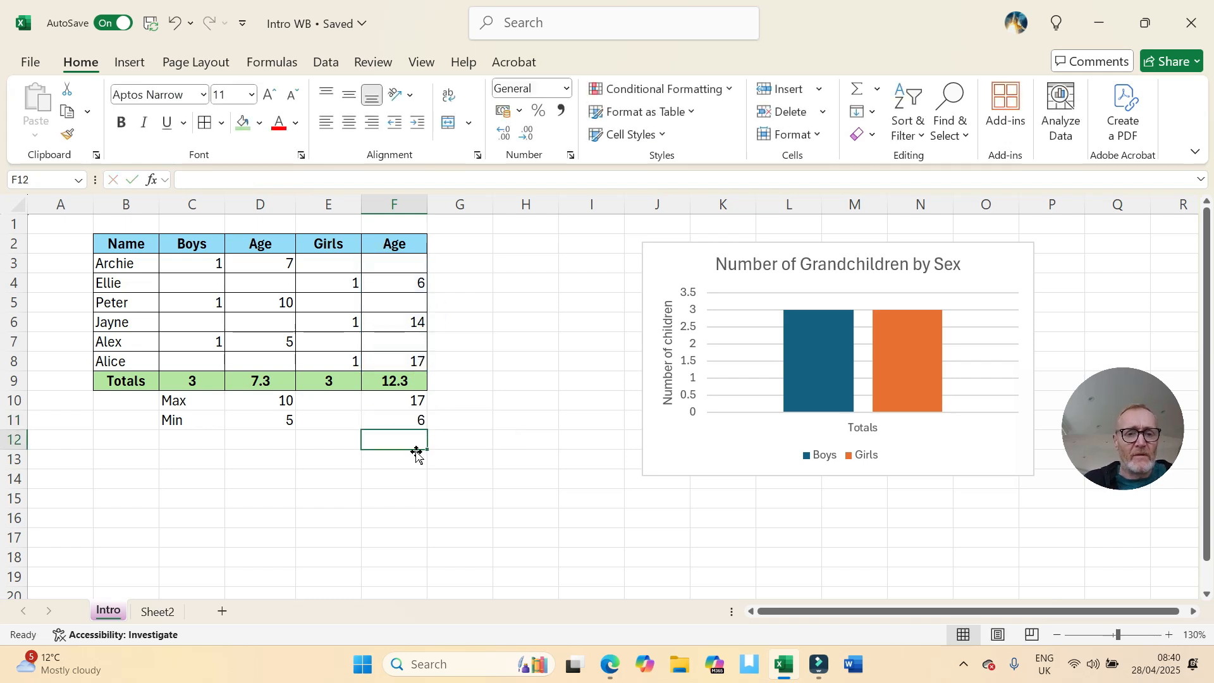
# Step: Try an age of 33 in cell F4 to test the girls' age formulas, and undo the change
pyautogui.click(406, 285)
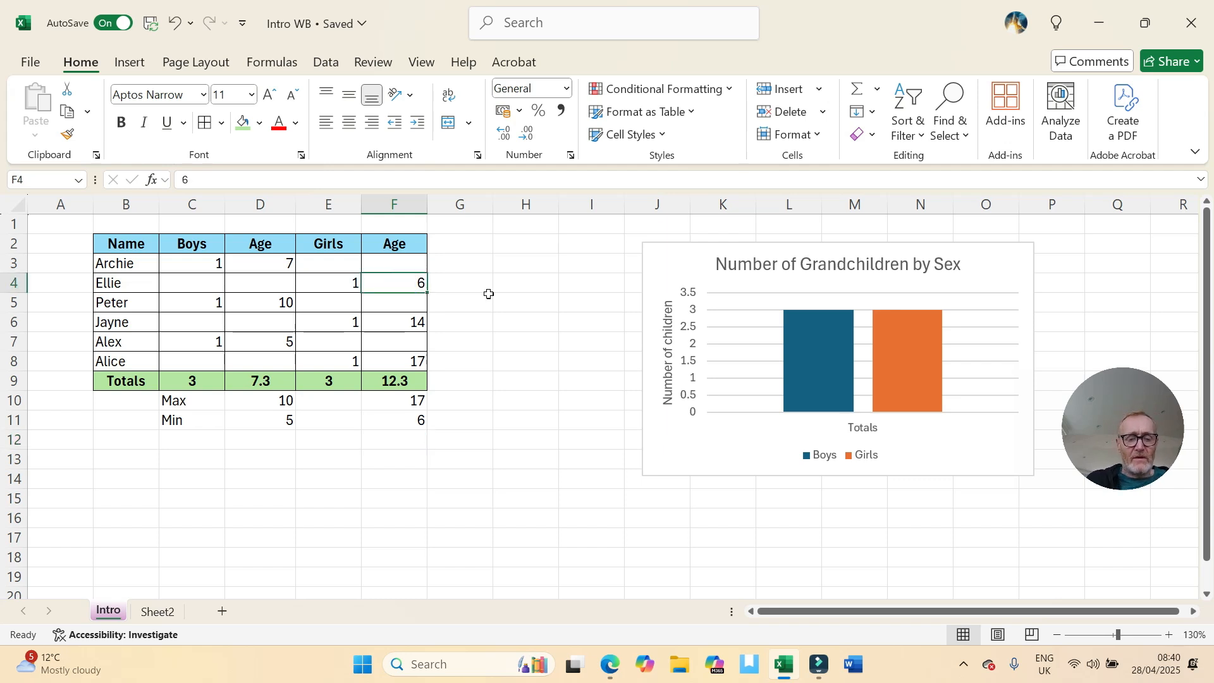
pyautogui.write('33')
pyautogui.press('Return')
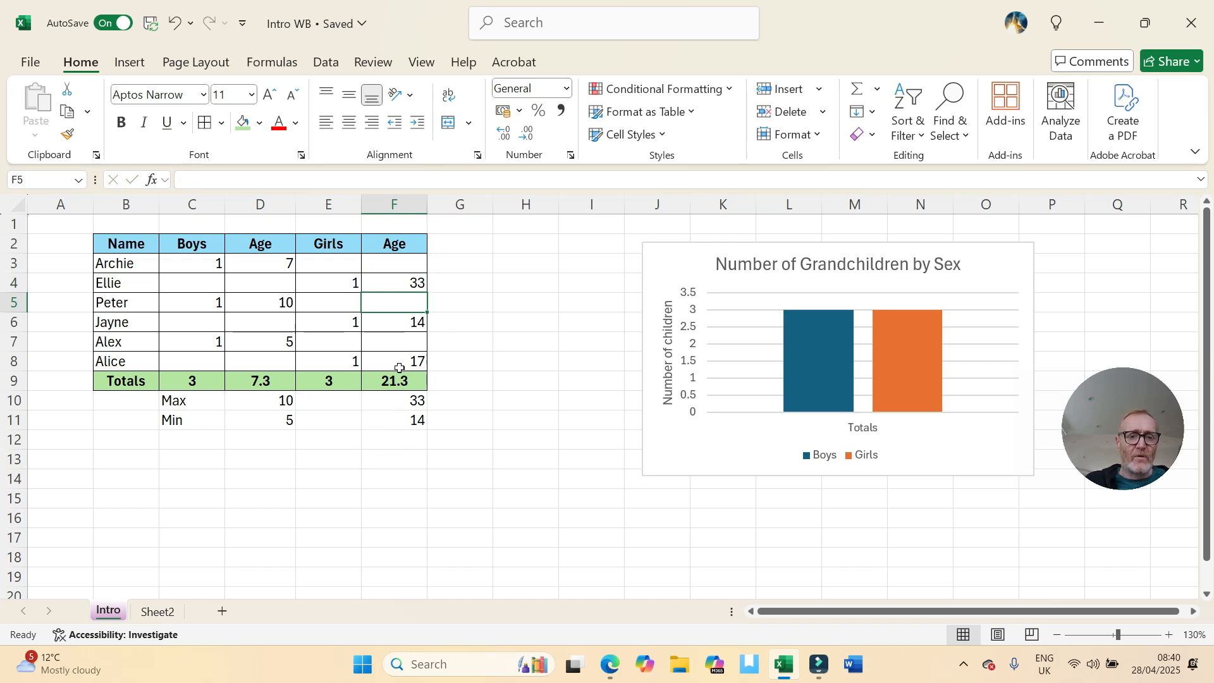
pyautogui.click(175, 24)
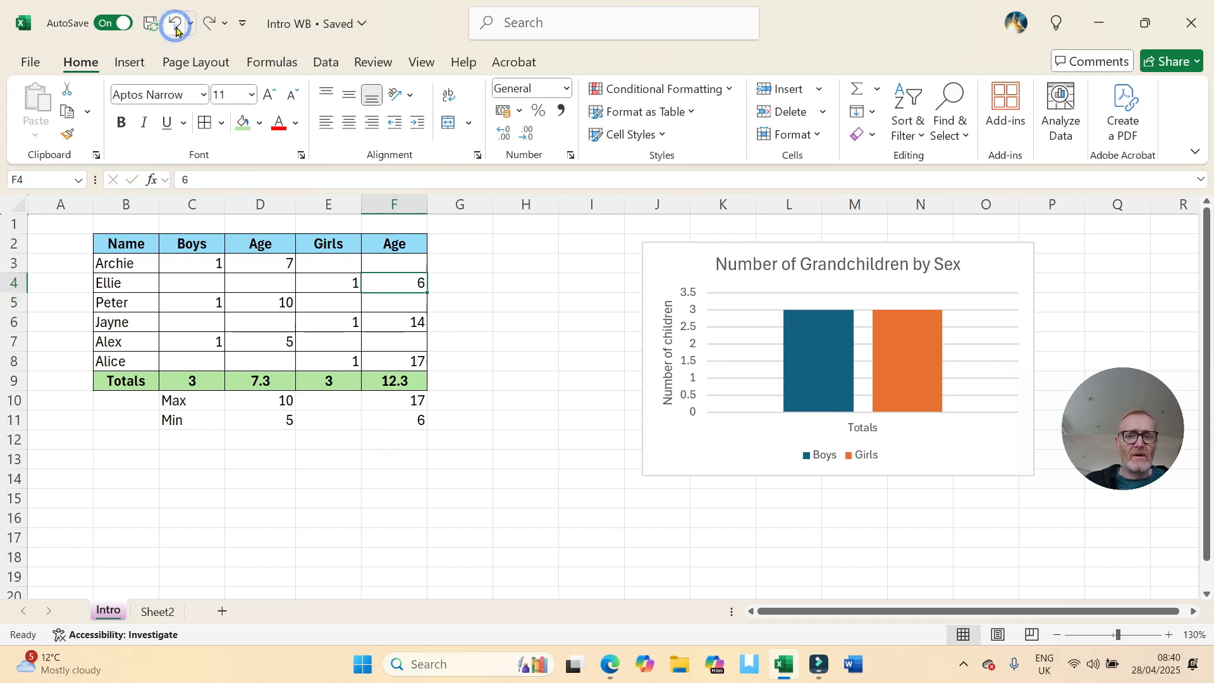
# Step: Undo and redo the minimum formula entry in cell F11, and save the workbook
pyautogui.click(175, 24)
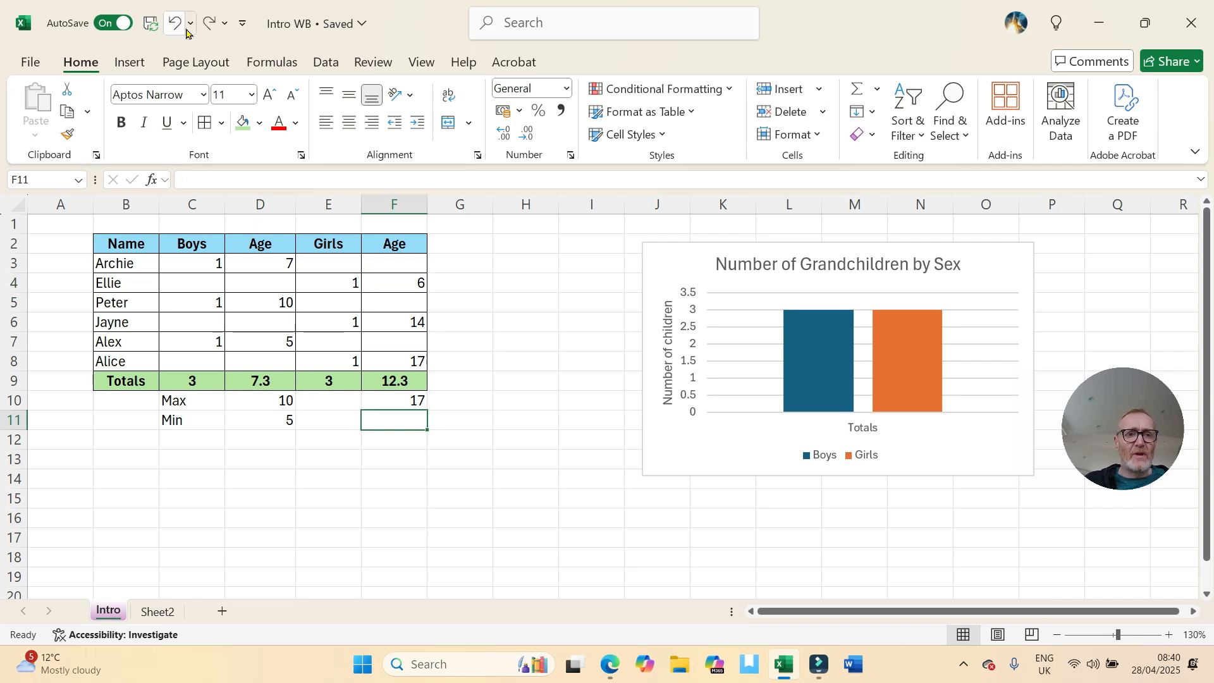
pyautogui.click(208, 24)
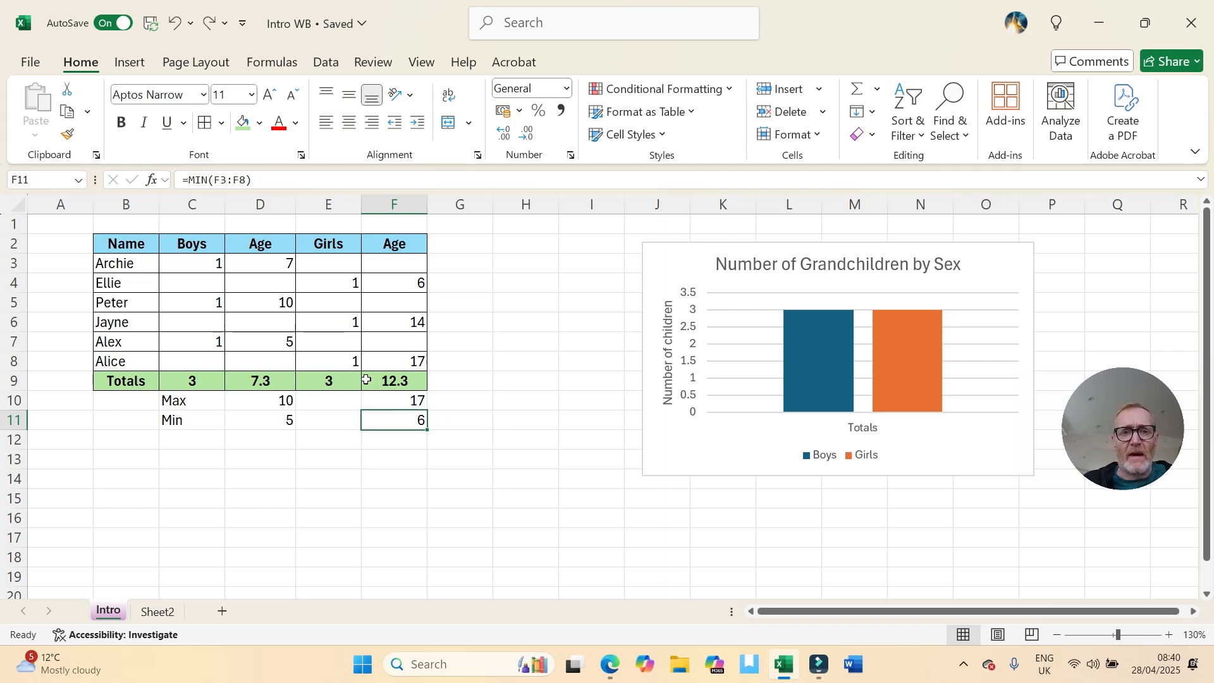
pyautogui.click(150, 25)
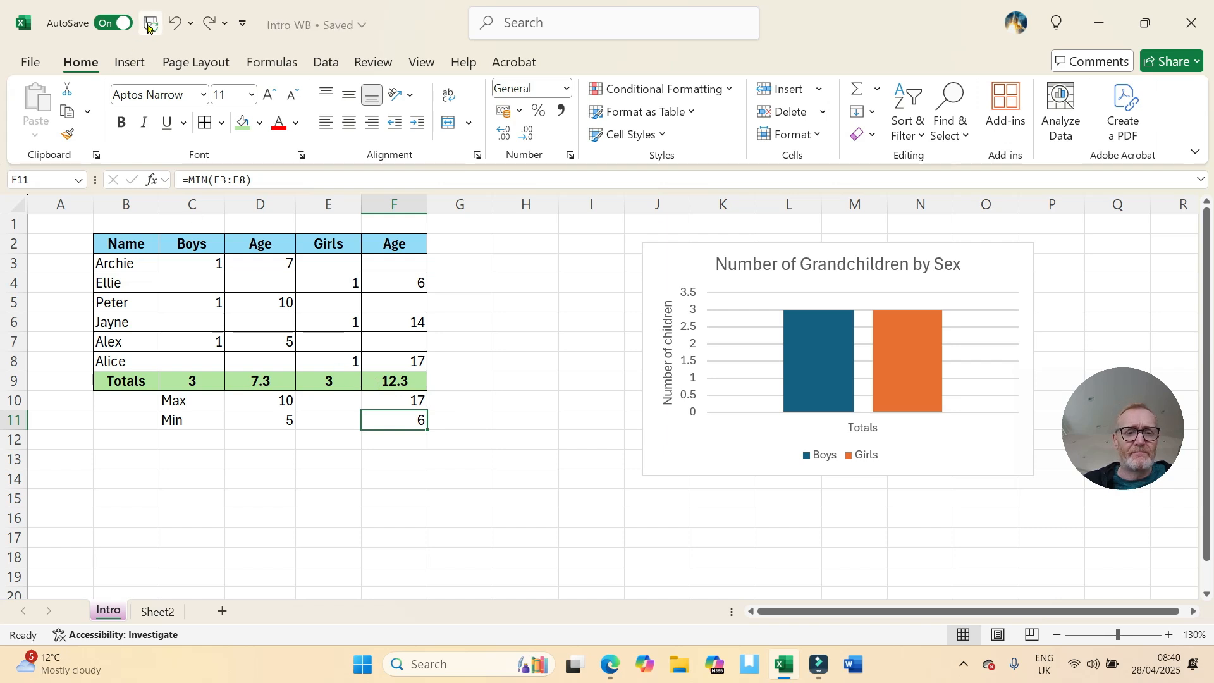